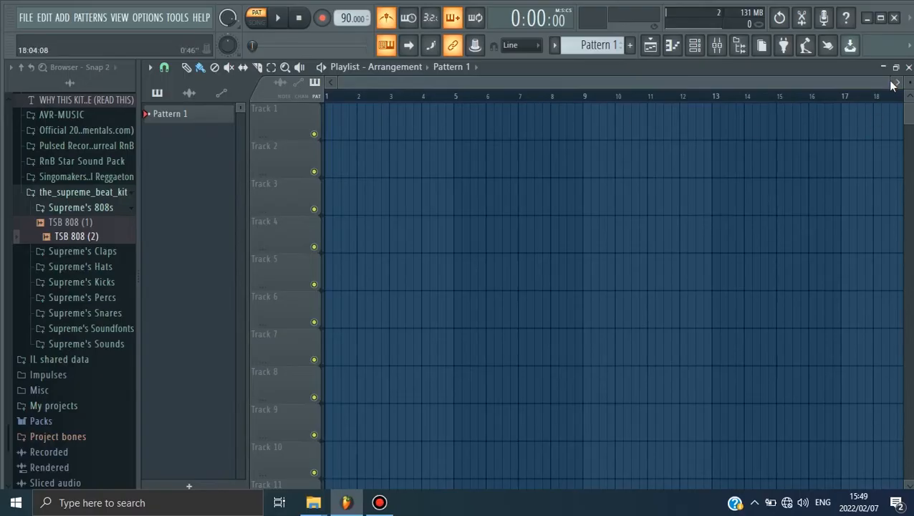
{"action": "mouse_move", "coordinate": [889, 82]}
{"action": "left_mouse_down"}
{"action": "mouse_move", "coordinate": [683, 96]}
{"action": "mouse_move", "coordinate": [892, 83]}
{"action": "left_mouse_up"}
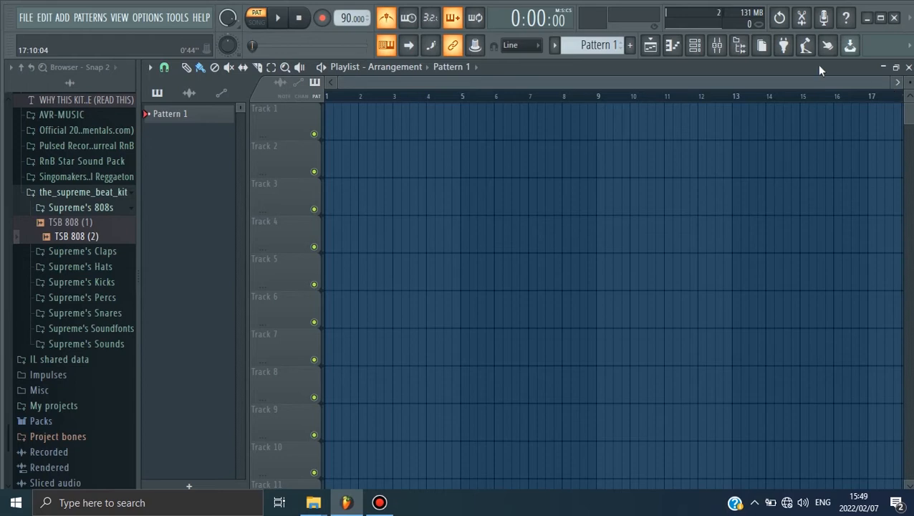
{"action": "scroll", "coordinate": [344, 13], "scroll_direction": "up", "scroll_amount": 6}
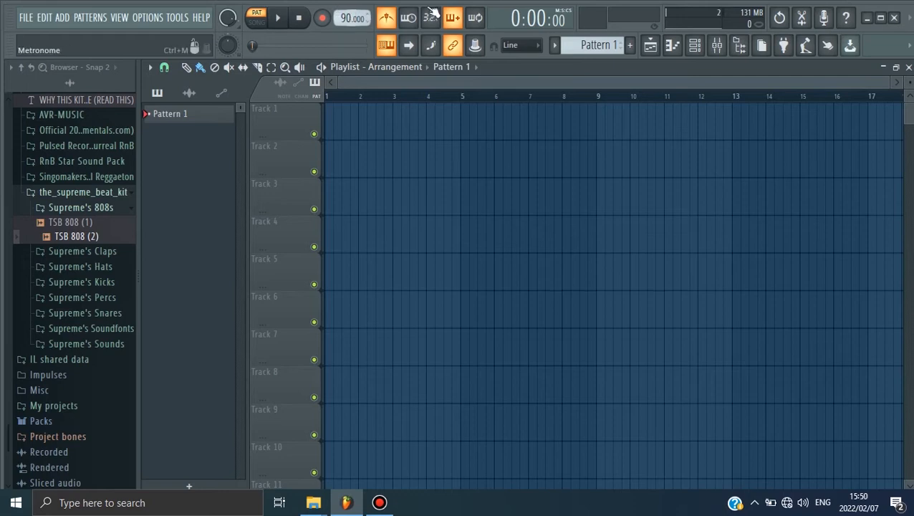
{"action": "mouse_move", "coordinate": [395, 5]}
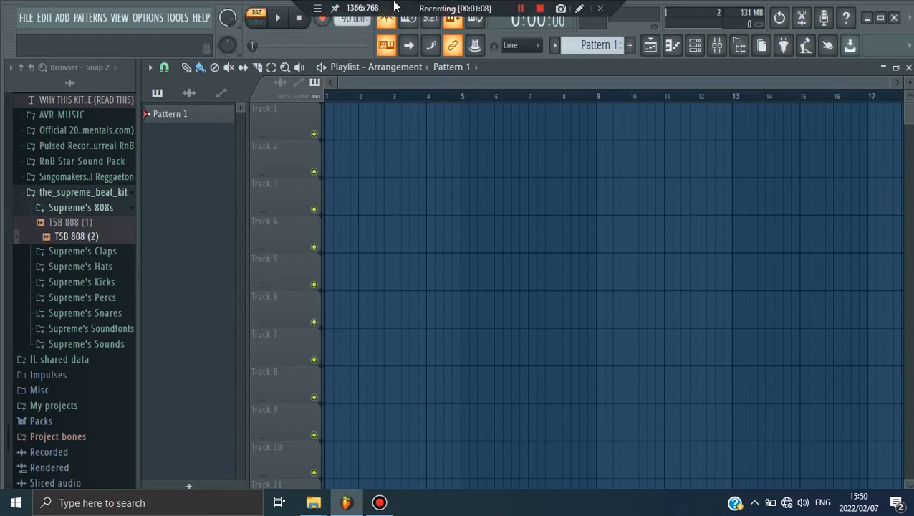
Tap in a project tempo of 90 BPM with the tempo tapper, and close the tapper.
{"action": "right_click", "coordinate": [346, 19]}
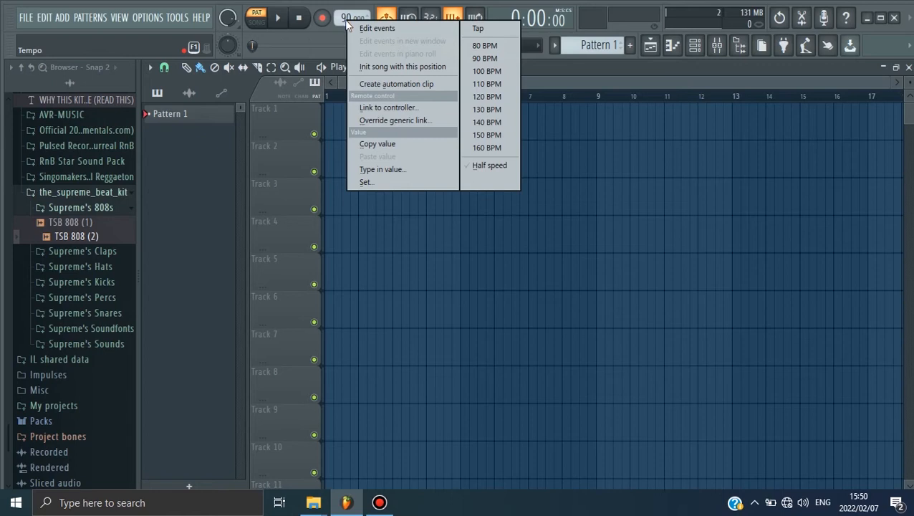
{"action": "left_click", "coordinate": [469, 28]}
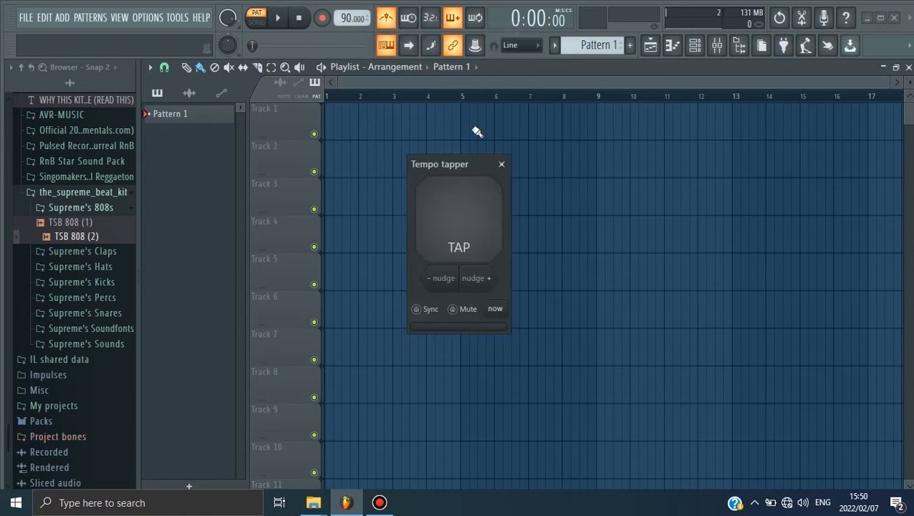
{"action": "left_click", "coordinate": [466, 238]}
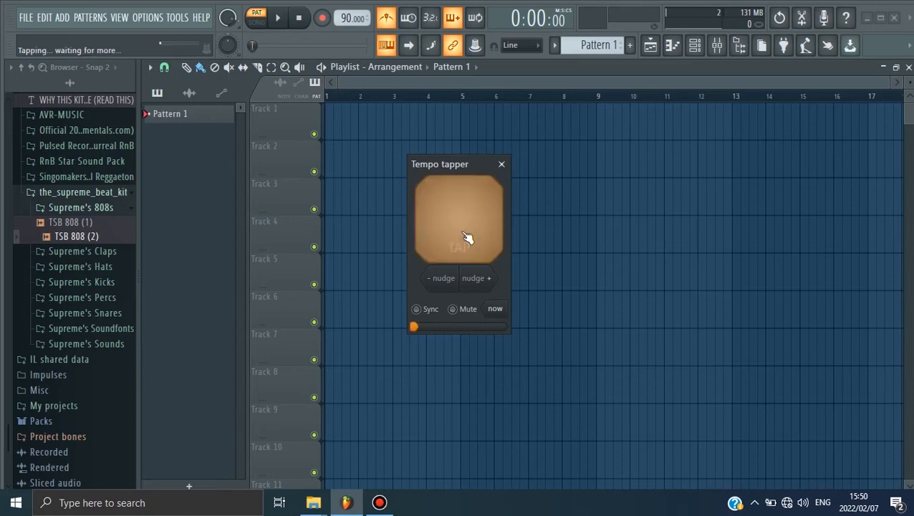
{"action": "left_click", "coordinate": [466, 238]}
{"action": "left_click", "coordinate": [465, 238]}
{"action": "left_click", "coordinate": [466, 238]}
{"action": "left_click", "coordinate": [466, 237]}
{"action": "left_click", "coordinate": [466, 238]}
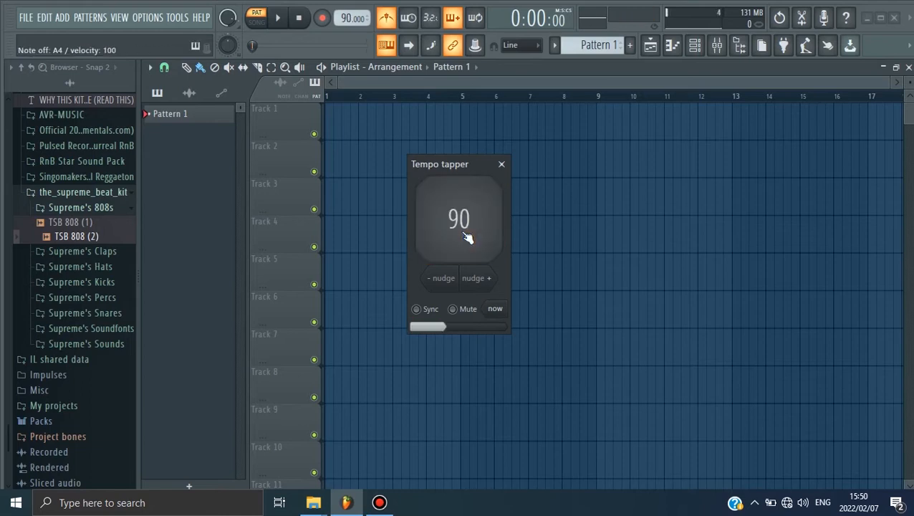
{"action": "left_click", "coordinate": [502, 165]}
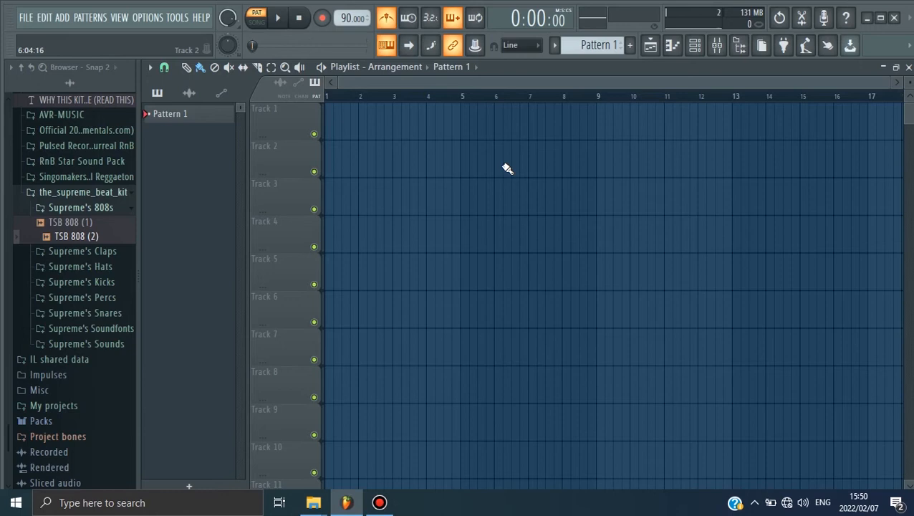
Place three consecutive Pattern 1 clips on Track 1 from bar 1 to bar 13, and switch playback to song mode.
{"action": "scroll", "coordinate": [592, 44], "scroll_direction": "up", "scroll_amount": 1}
{"action": "scroll", "coordinate": [592, 44], "scroll_direction": "down", "scroll_amount": 1}
{"action": "left_click", "coordinate": [362, 189]}
{"action": "left_click_drag", "start_coordinate": [359, 204], "coordinate": [730, 131]}
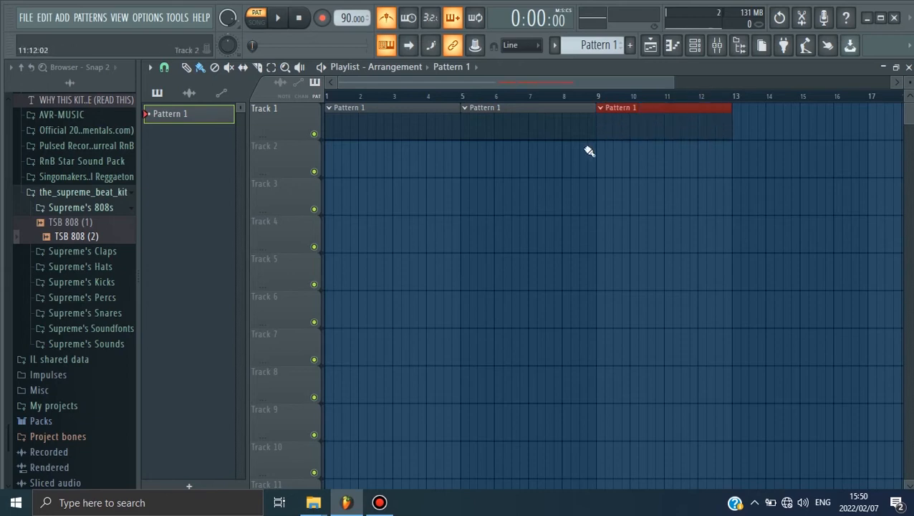
{"action": "left_click", "coordinate": [256, 21]}
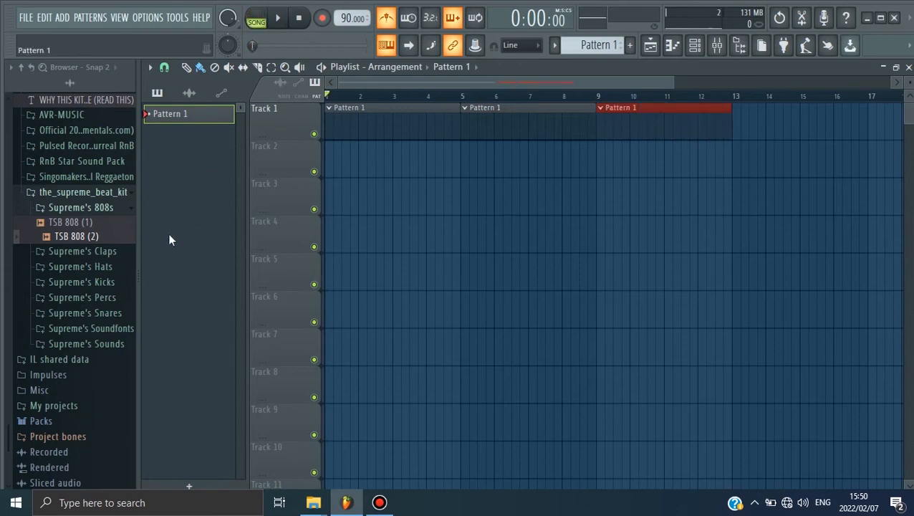
Load KYLE BEATS ANDROMEDA - KICK 1 from the ANDROMEDA kicks folder into the first channel of the channel rack.
{"action": "left_click", "coordinate": [80, 195]}
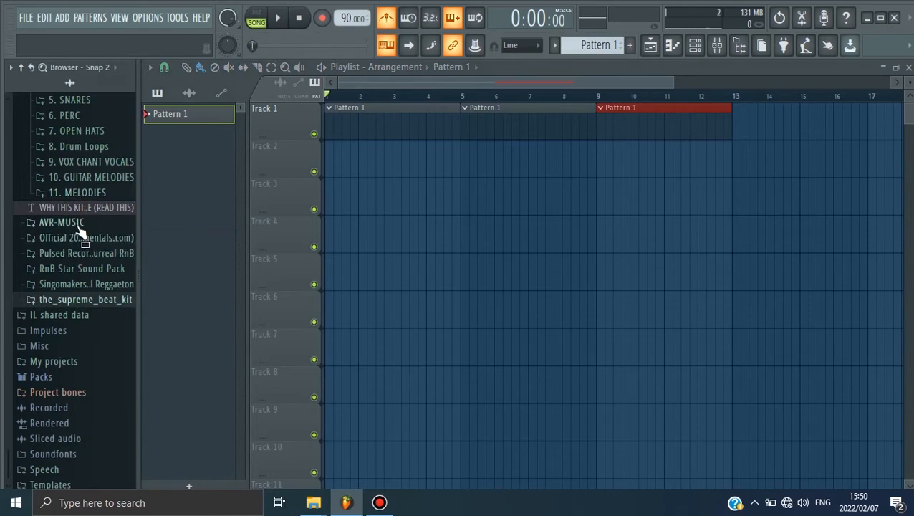
{"action": "scroll", "coordinate": [82, 243], "scroll_direction": "up", "scroll_amount": 3}
{"action": "left_click", "coordinate": [70, 229]}
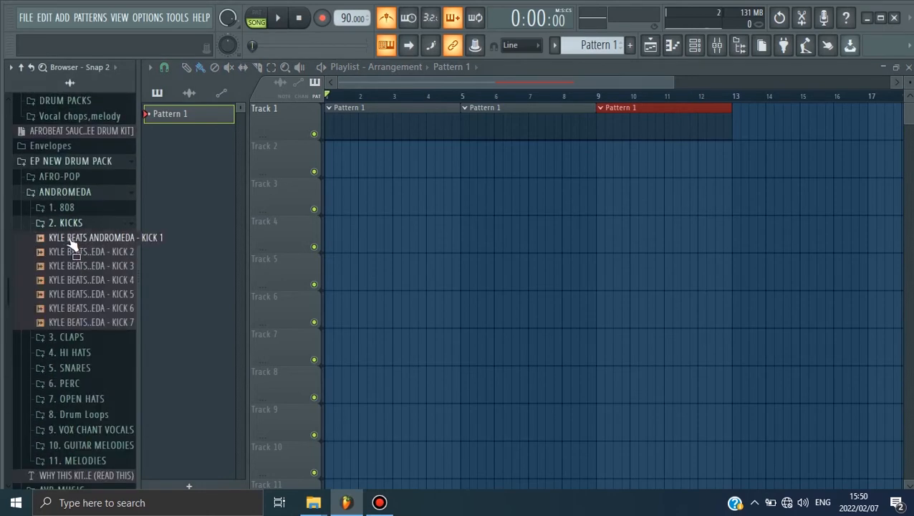
{"action": "left_click", "coordinate": [695, 45]}
{"action": "left_click_drag", "start_coordinate": [68, 239], "coordinate": [264, 212]}
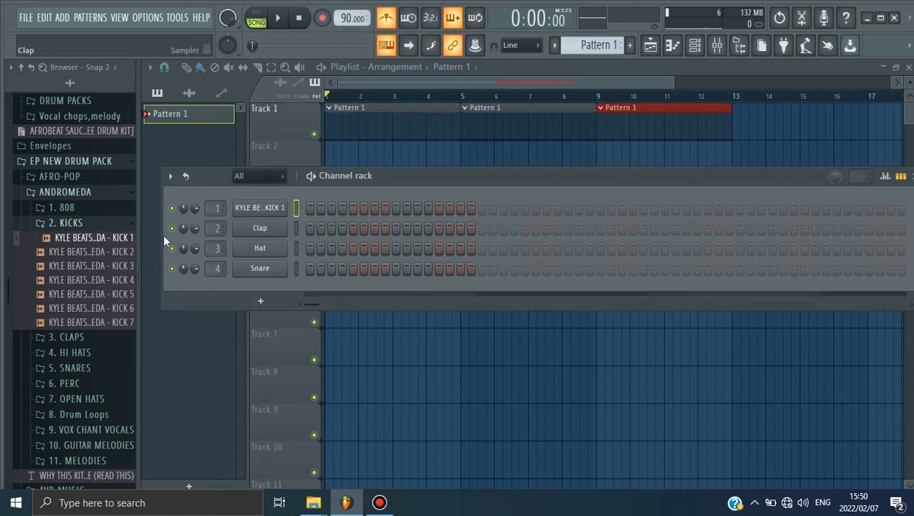
Replace the Clap channel's sample with CLAP 4 from the ANDROMEDA claps folder.
{"action": "left_click", "coordinate": [64, 223]}
{"action": "left_click", "coordinate": [70, 238]}
{"action": "left_click_drag", "start_coordinate": [81, 298], "coordinate": [272, 229]}
Replace the Hat channel's sample with HI HAT 11 from the ANDROMEDA hi-hats folder.
{"action": "left_click", "coordinate": [71, 238]}
{"action": "left_click", "coordinate": [70, 254]}
{"action": "left_click", "coordinate": [76, 297]}
{"action": "left_click_drag", "start_coordinate": [86, 410], "coordinate": [261, 248]}
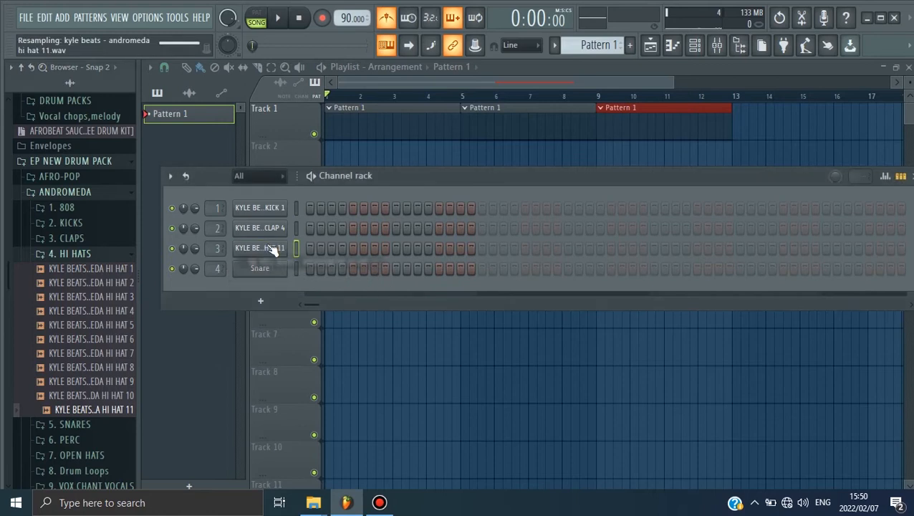
Audition the ANDROMEDA snare samples from dippy through ok then.
{"action": "left_click", "coordinate": [70, 254]}
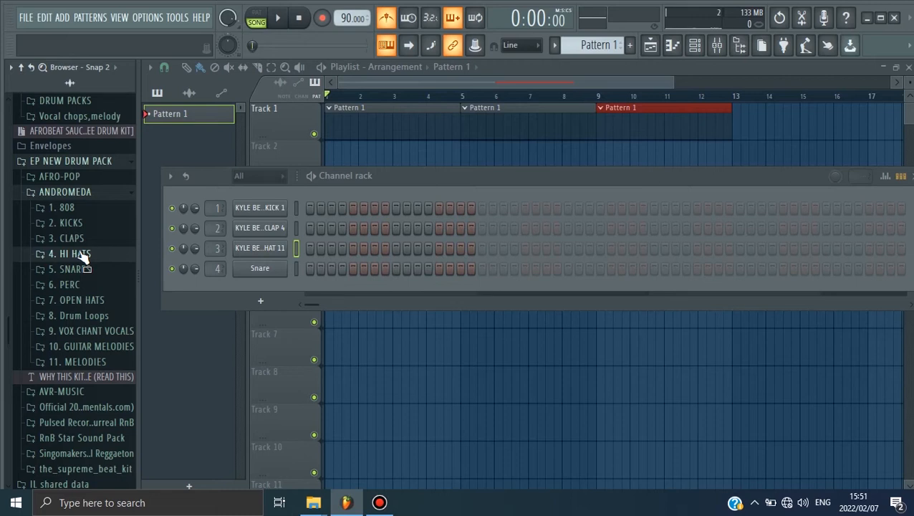
{"action": "left_click", "coordinate": [86, 270]}
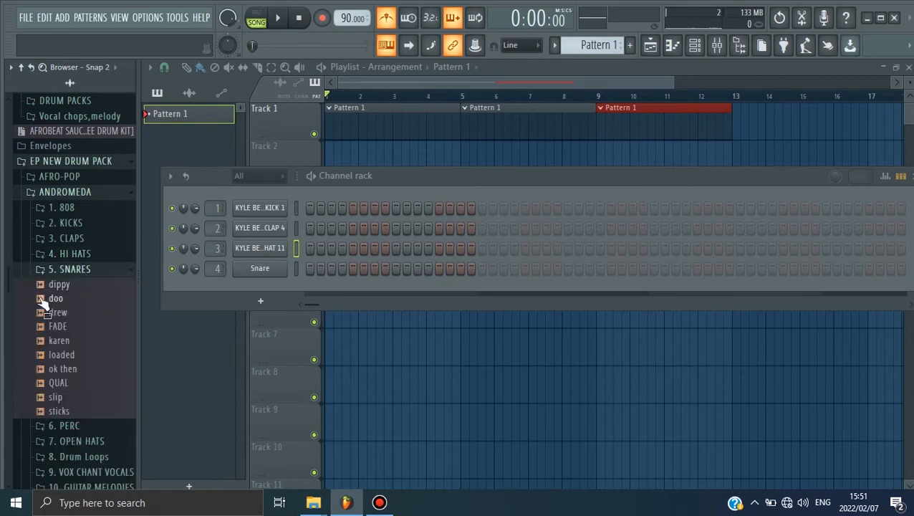
{"action": "left_click", "coordinate": [66, 286]}
{"action": "left_click", "coordinate": [64, 298]}
{"action": "left_click", "coordinate": [63, 326]}
{"action": "left_click", "coordinate": [63, 314]}
{"action": "left_click", "coordinate": [68, 341]}
{"action": "left_click", "coordinate": [64, 355]}
{"action": "left_click", "coordinate": [70, 368]}
{"action": "left_click", "coordinate": [72, 270]}
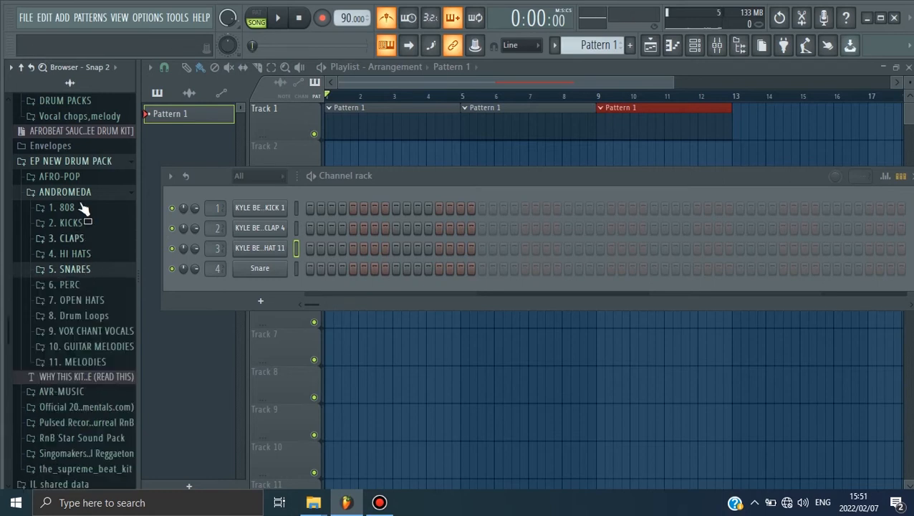
Replace the Snare channel's sample with snap-close-01 from the AVR-MUSIC hands sounds Snaps folder.
{"action": "left_click", "coordinate": [77, 193]}
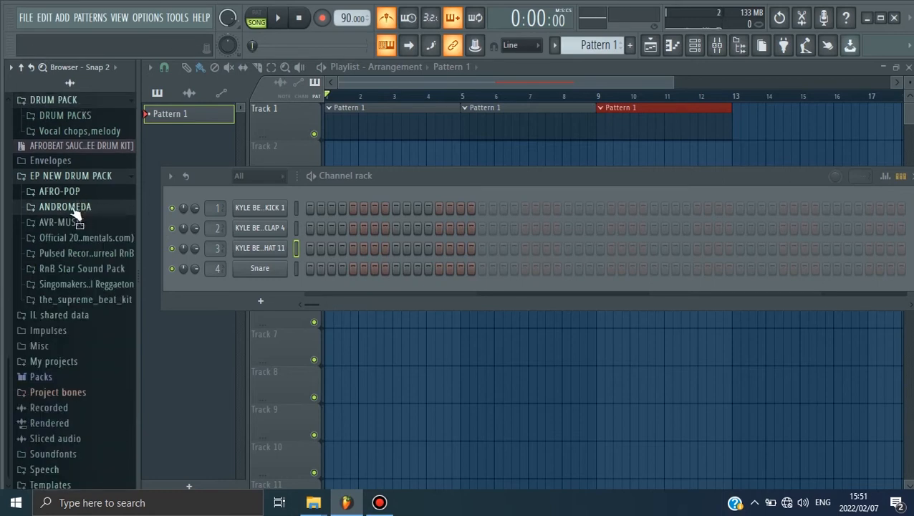
{"action": "scroll", "coordinate": [78, 215], "scroll_direction": "up", "scroll_amount": 3}
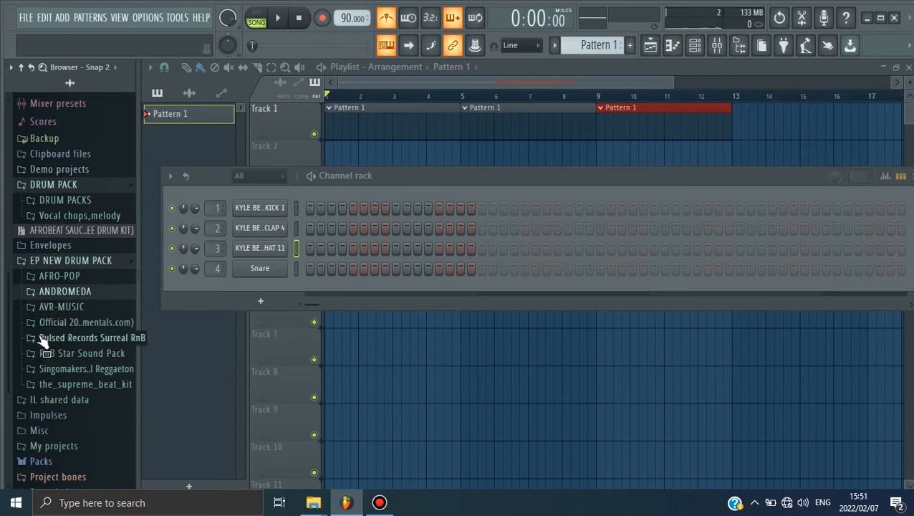
{"action": "left_click", "coordinate": [61, 307]}
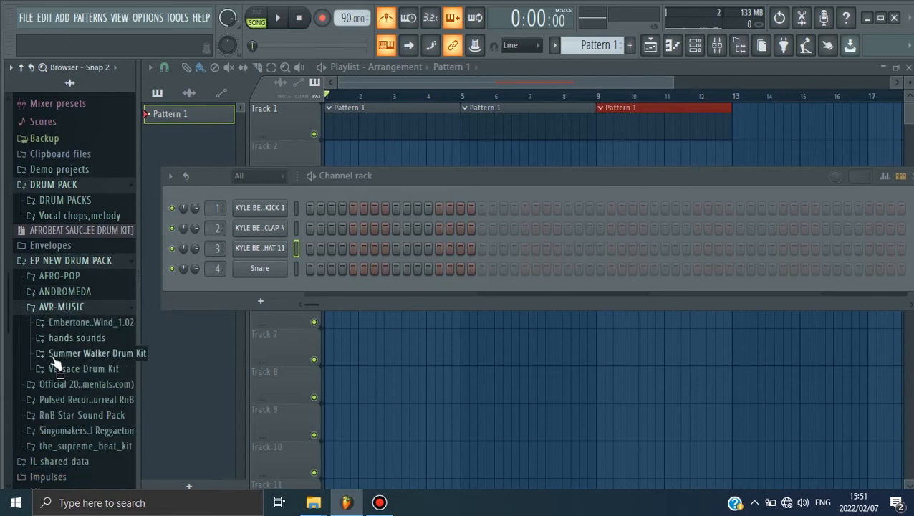
{"action": "left_click", "coordinate": [79, 340]}
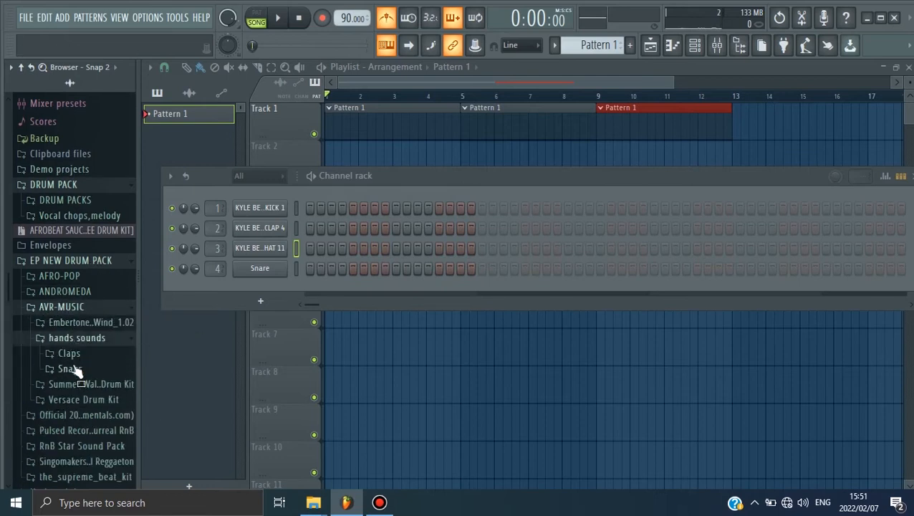
{"action": "left_click", "coordinate": [75, 370]}
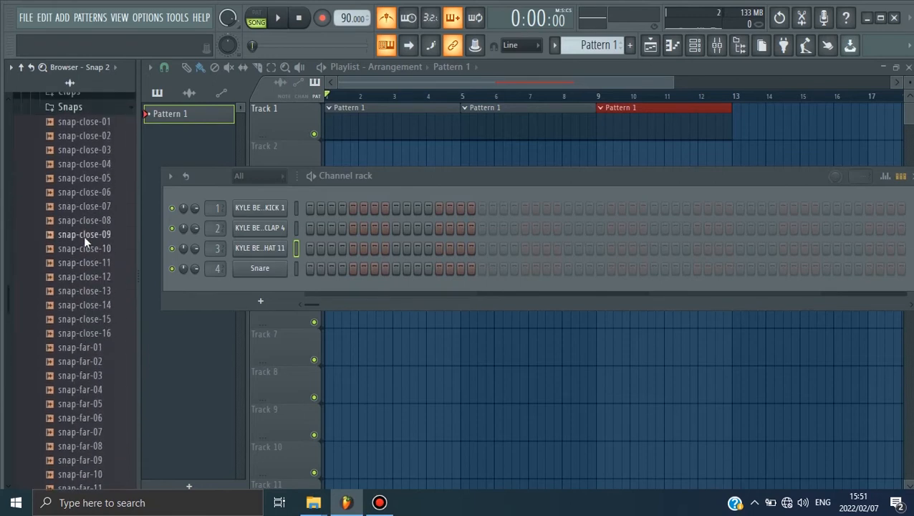
{"action": "left_click_drag", "start_coordinate": [94, 122], "coordinate": [273, 267]}
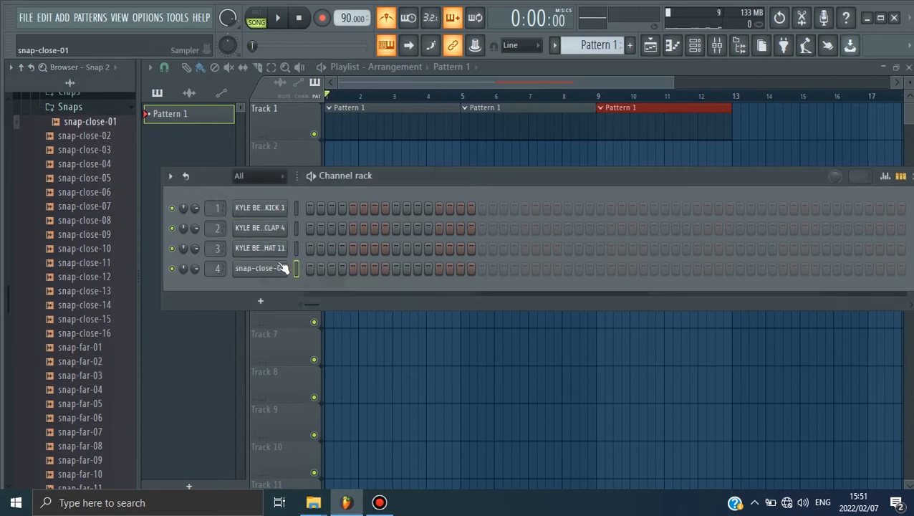
Open the kick channel's piano roll and bring the channel rack back over it.
{"action": "right_click", "coordinate": [287, 210]}
{"action": "left_click", "coordinate": [307, 207]}
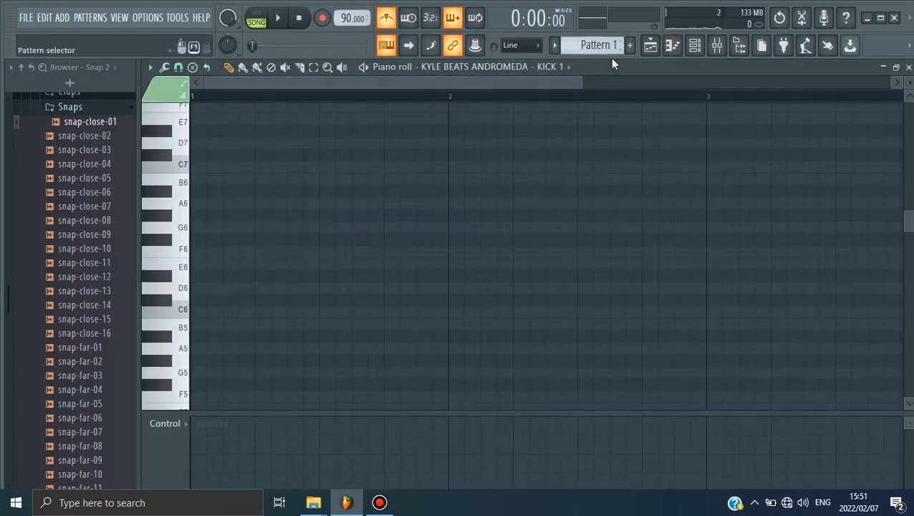
{"action": "left_click", "coordinate": [694, 45]}
Start song playback and add clap hits on steps 9, 25 and 41 of the CLAP 4 channel.
{"action": "left_click", "coordinate": [278, 18]}
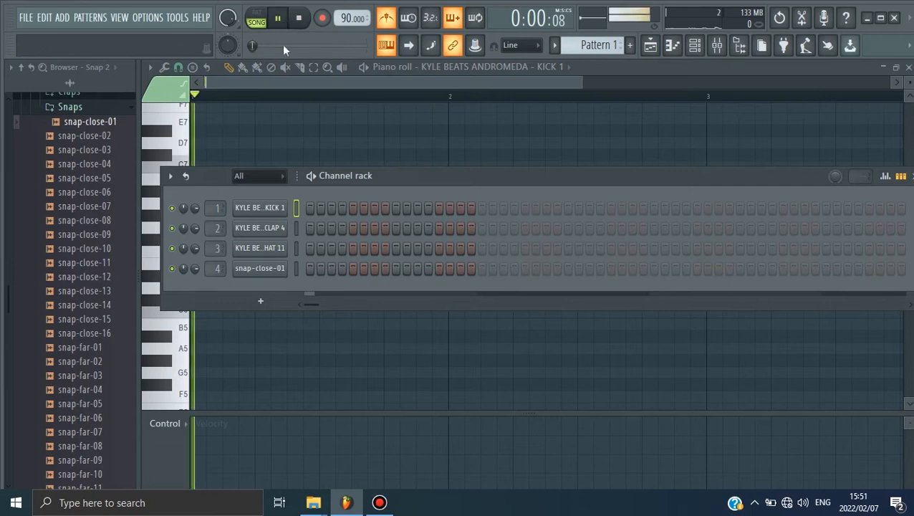
{"action": "left_click", "coordinate": [396, 228]}
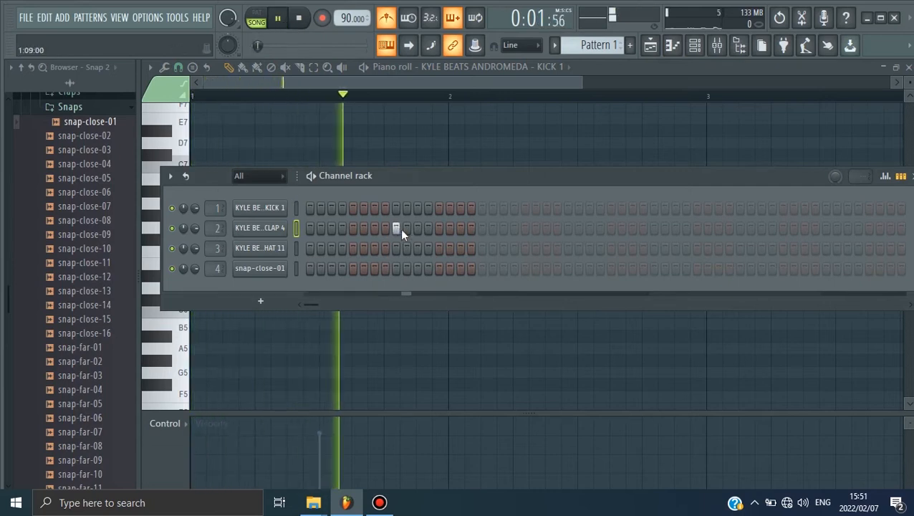
{"action": "left_click", "coordinate": [568, 227]}
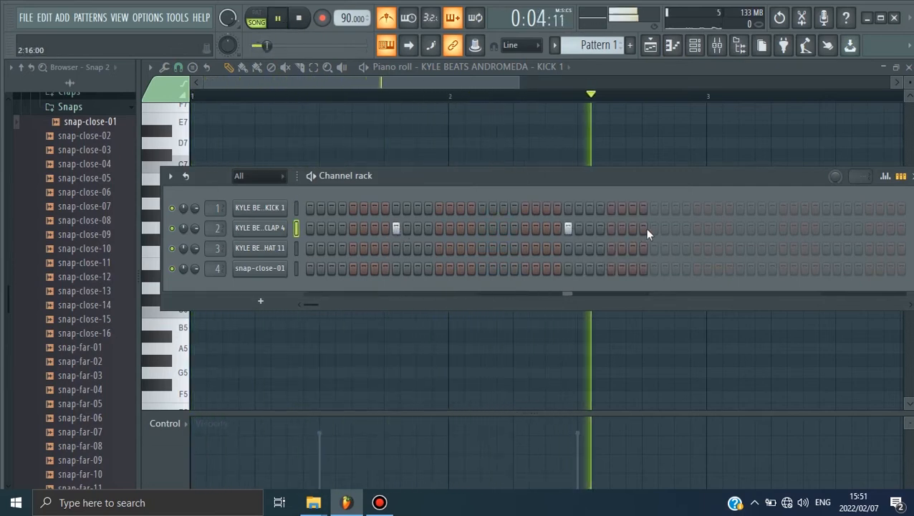
{"action": "left_click", "coordinate": [740, 227]}
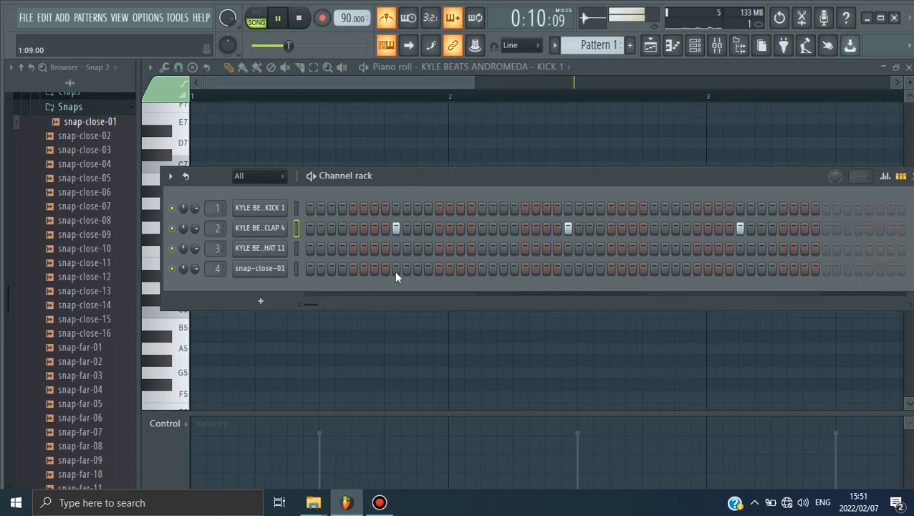
Place snap-close-01 hits on steps 9, 25, 41 and 57, and play the beat with the clap channel muted.
{"action": "left_click", "coordinate": [299, 18]}
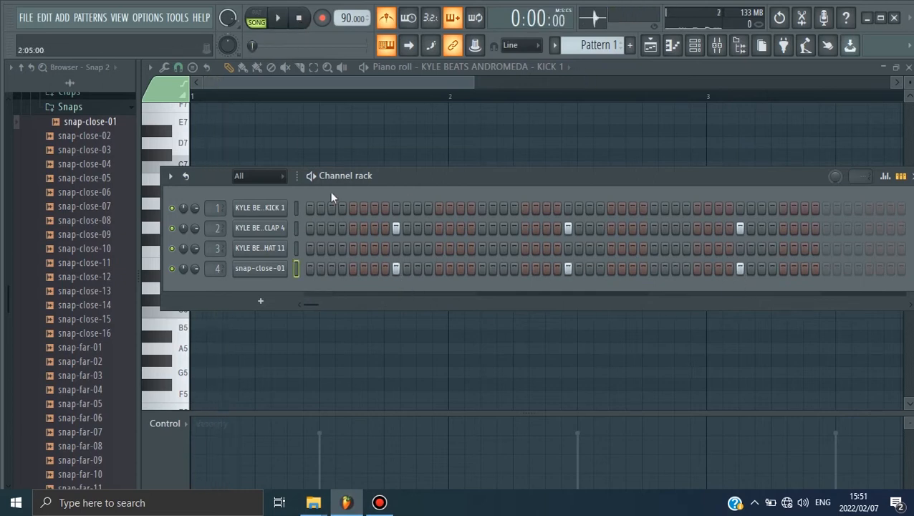
{"action": "key", "text": "space"}
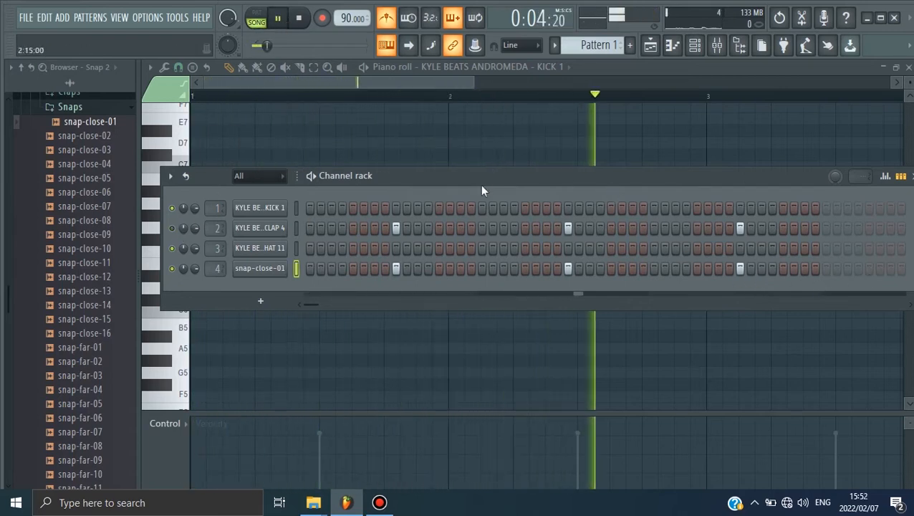
{"action": "left_click_drag", "start_coordinate": [476, 180], "coordinate": [441, 173]}
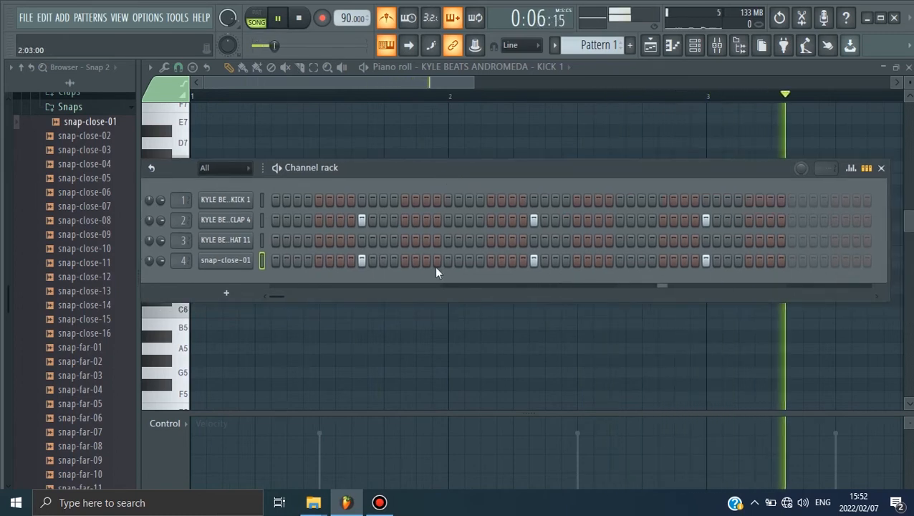
{"action": "left_click_drag", "start_coordinate": [275, 295], "coordinate": [282, 295]}
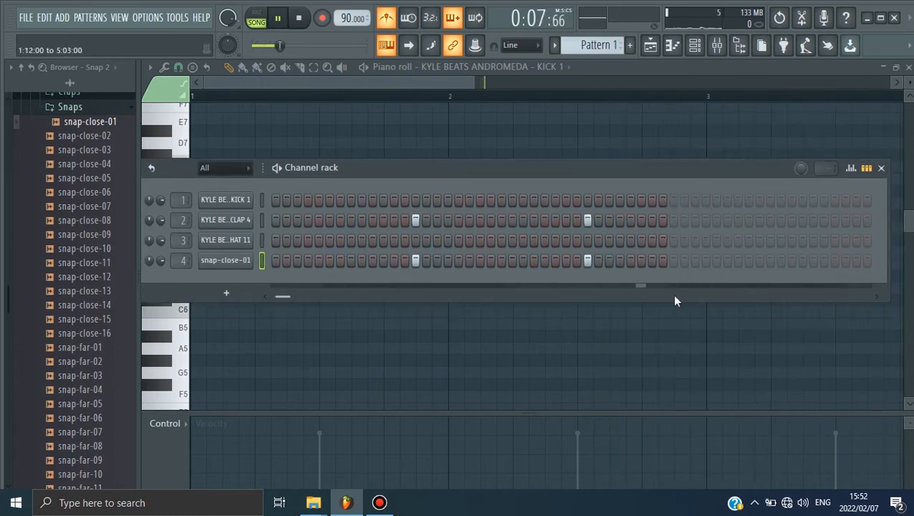
{"action": "left_click", "coordinate": [758, 261]}
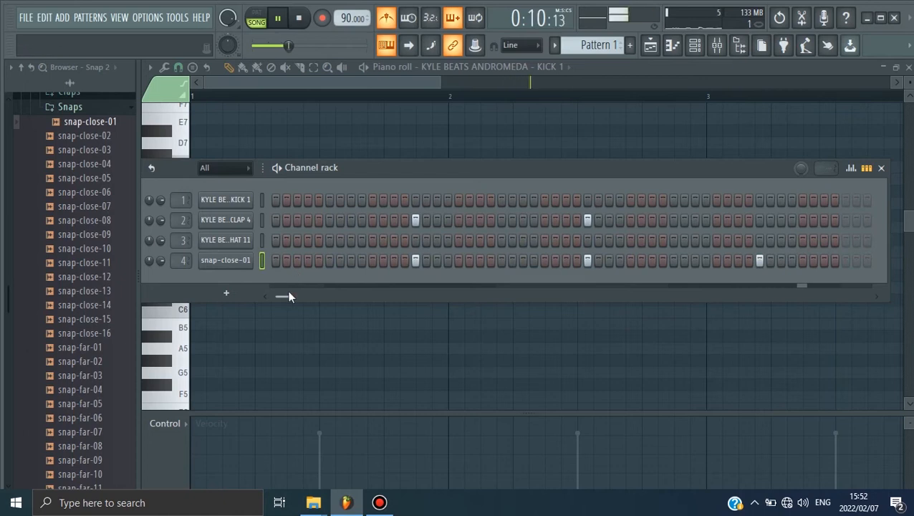
{"action": "left_click_drag", "start_coordinate": [285, 296], "coordinate": [257, 298]}
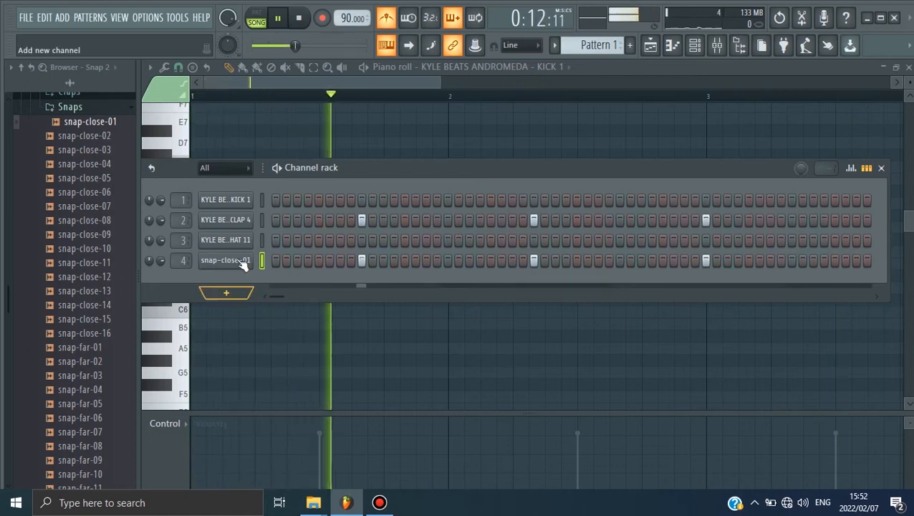
{"action": "left_click_drag", "start_coordinate": [371, 167], "coordinate": [385, 169]}
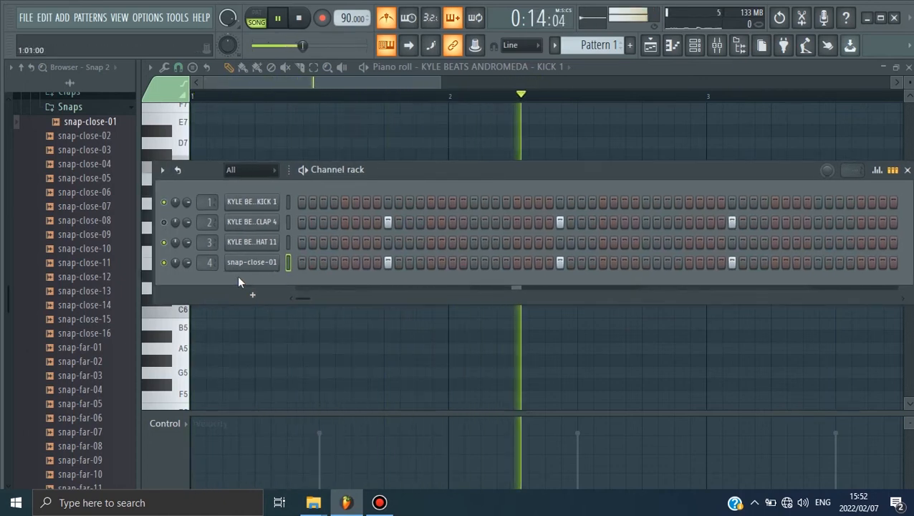
Close the kick channel's piano roll and stop the song playback.
{"action": "right_click", "coordinate": [281, 202]}
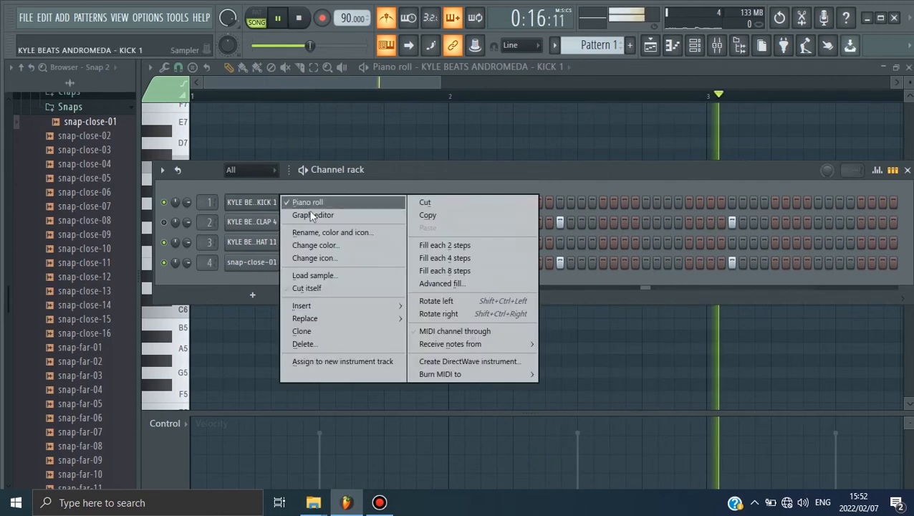
{"action": "left_click", "coordinate": [308, 200]}
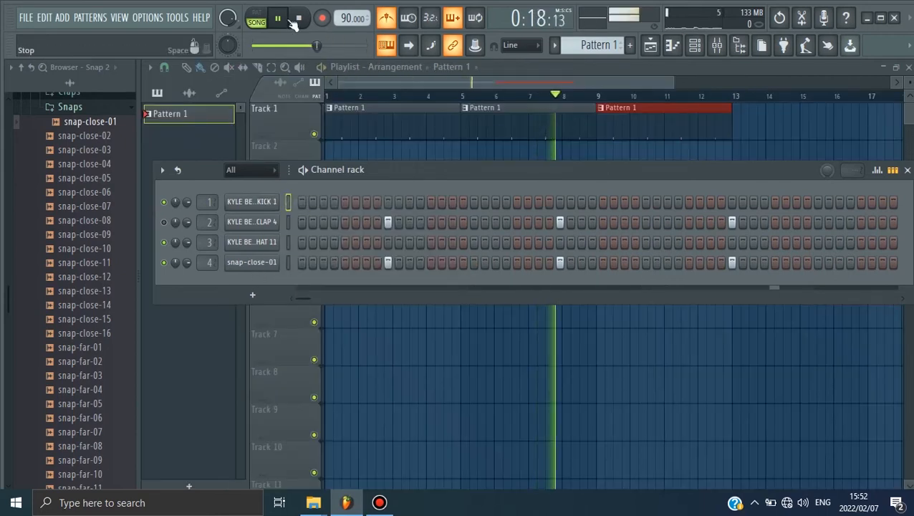
{"action": "key", "text": "space"}
Add a Morphine synthesizer channel and move its window up so more of its controls are visible.
{"action": "left_click", "coordinate": [252, 296]}
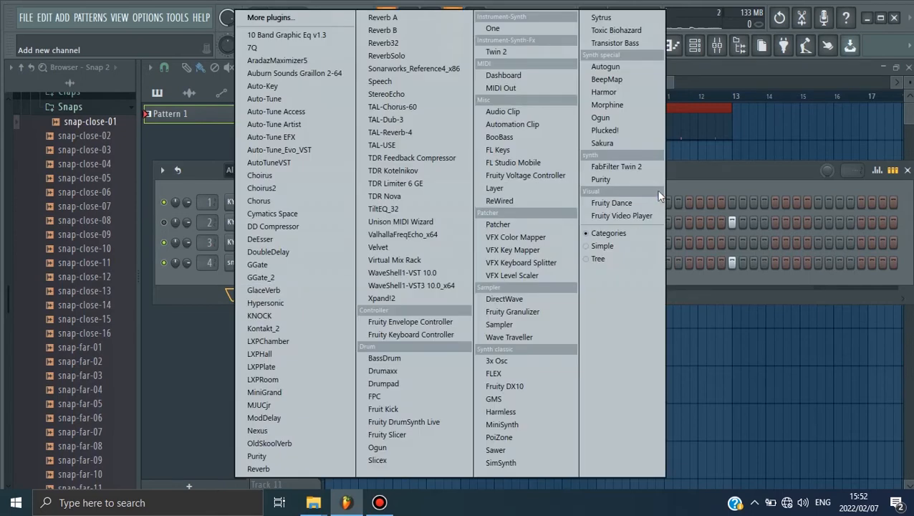
{"action": "left_click", "coordinate": [625, 105]}
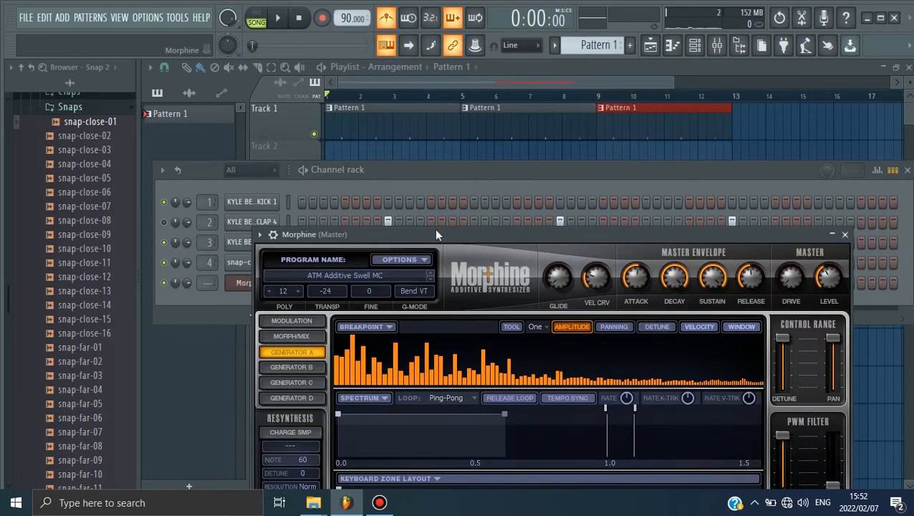
{"action": "left_click_drag", "start_coordinate": [438, 230], "coordinate": [412, 134]}
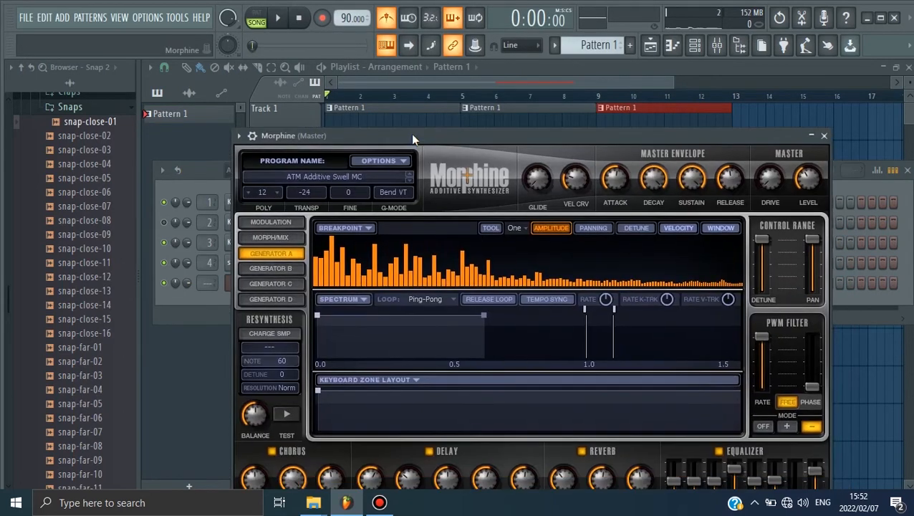
Open the Keyboards bank in Morphine's presets library and audition KBD CP-70 NUC, Crystal Keys NUC, CX3 1 FG and Deviating Keys FG.
{"action": "left_click", "coordinate": [332, 177]}
{"action": "left_click", "coordinate": [451, 247]}
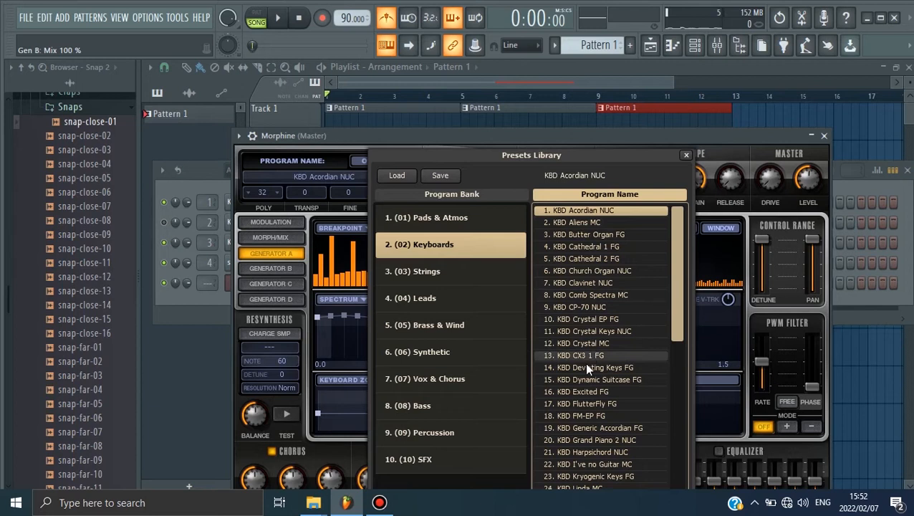
{"action": "left_click", "coordinate": [591, 307]}
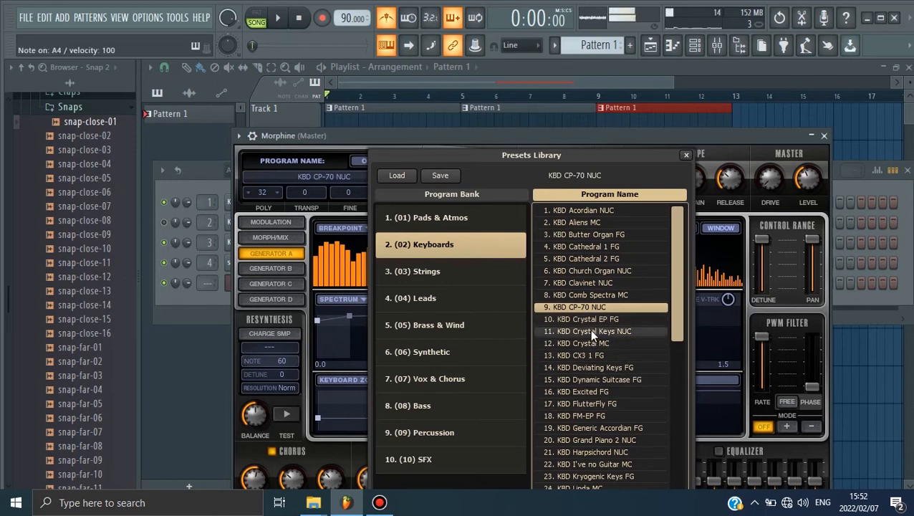
{"action": "left_click", "coordinate": [586, 329]}
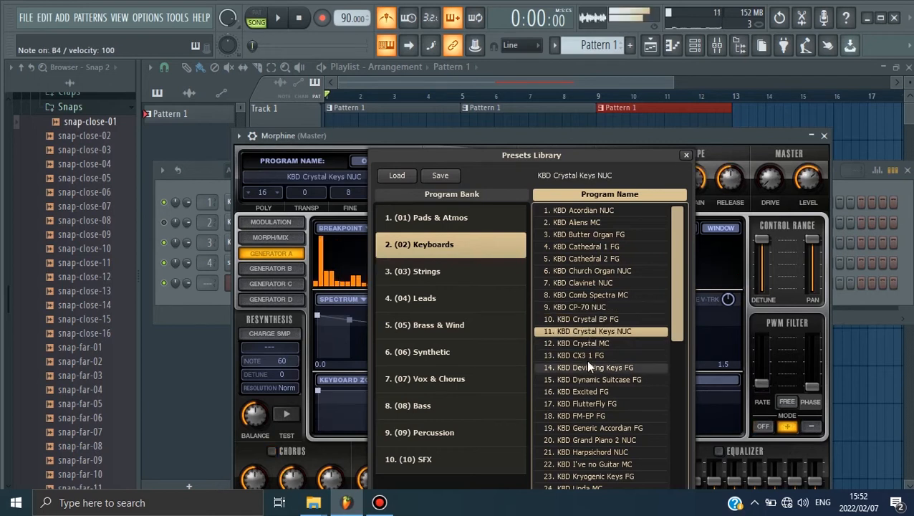
{"action": "left_click", "coordinate": [585, 356]}
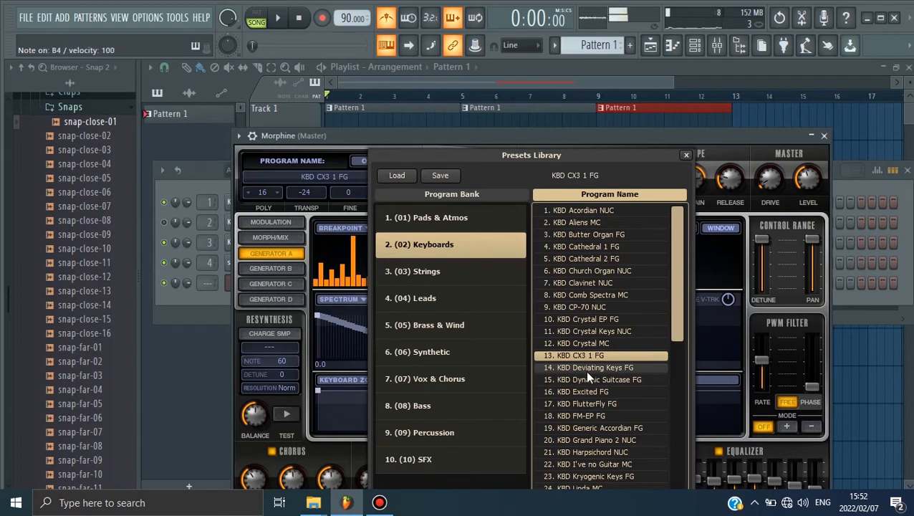
{"action": "left_click", "coordinate": [585, 368]}
Audition further Keyboards presets, from Harpsichord, Grand Piano 2 and Organ Alchaholic to Rhodes, TX Epiano and Soft FM Keys.
{"action": "scroll", "coordinate": [677, 358], "scroll_direction": "down", "scroll_amount": 1}
{"action": "scroll", "coordinate": [676, 358], "scroll_direction": "down", "scroll_amount": 2}
{"action": "left_click", "coordinate": [571, 367]}
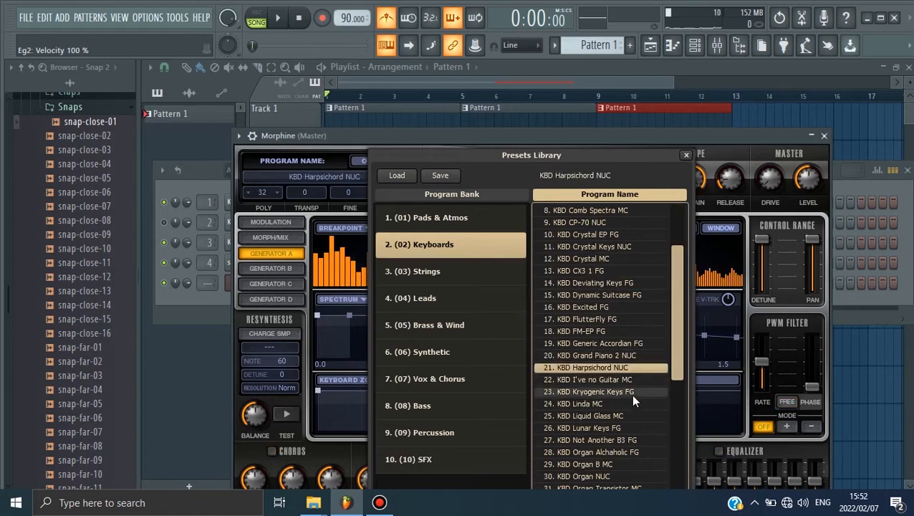
{"action": "left_click", "coordinate": [597, 356]}
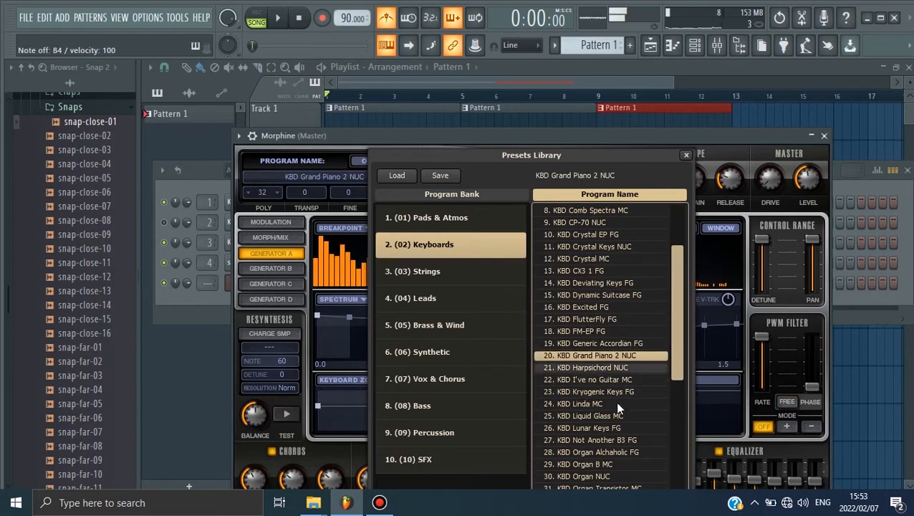
{"action": "left_click", "coordinate": [598, 452]}
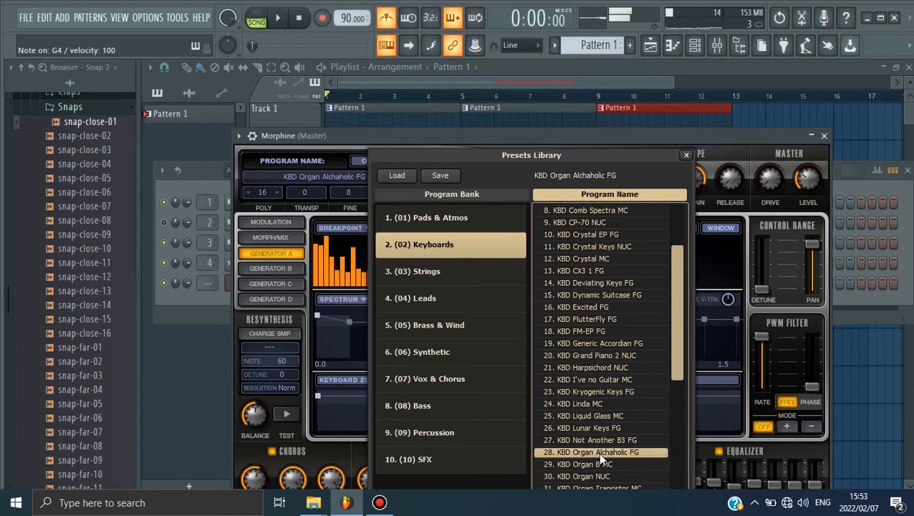
{"action": "scroll", "coordinate": [679, 326], "scroll_direction": "down", "scroll_amount": 4}
{"action": "left_click", "coordinate": [606, 405]}
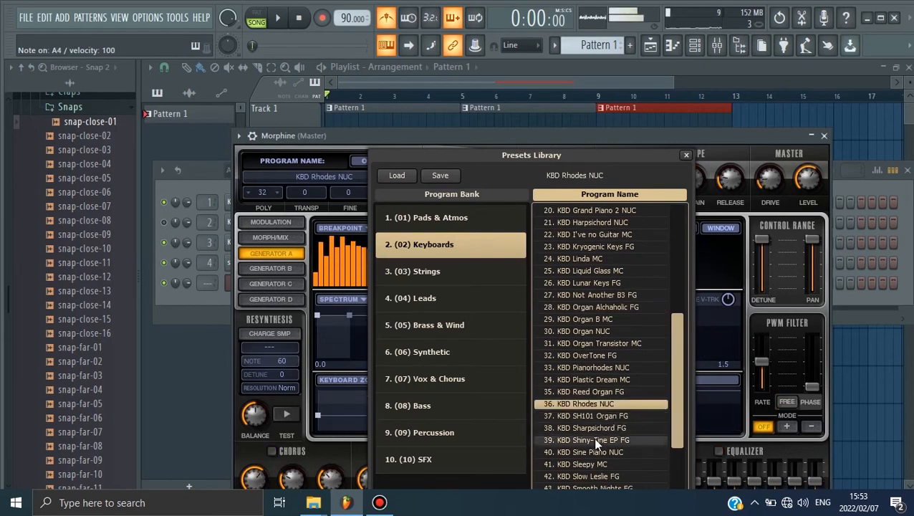
{"action": "scroll", "coordinate": [673, 375], "scroll_direction": "down", "scroll_amount": 3}
{"action": "left_click", "coordinate": [611, 451]}
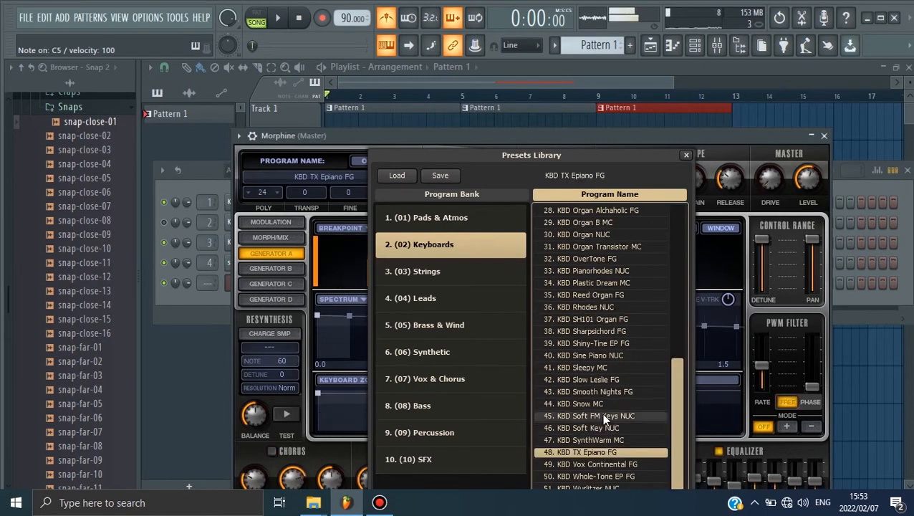
{"action": "left_click", "coordinate": [601, 414]}
Move Morphine higher, compare the last Keyboards presets in the library, and settle on KBD TX Epiano FG.
{"action": "left_click_drag", "start_coordinate": [553, 137], "coordinate": [561, 63]}
{"action": "left_click", "coordinate": [356, 101]}
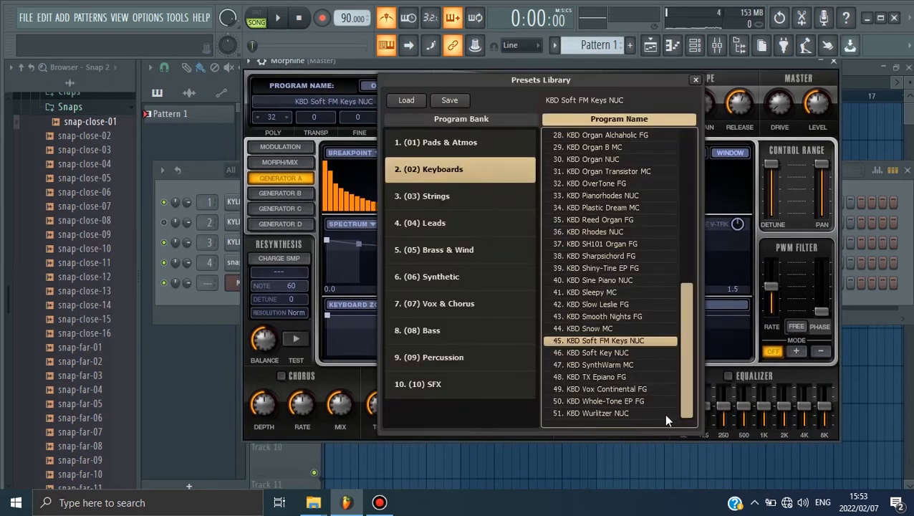
{"action": "left_click", "coordinate": [595, 414]}
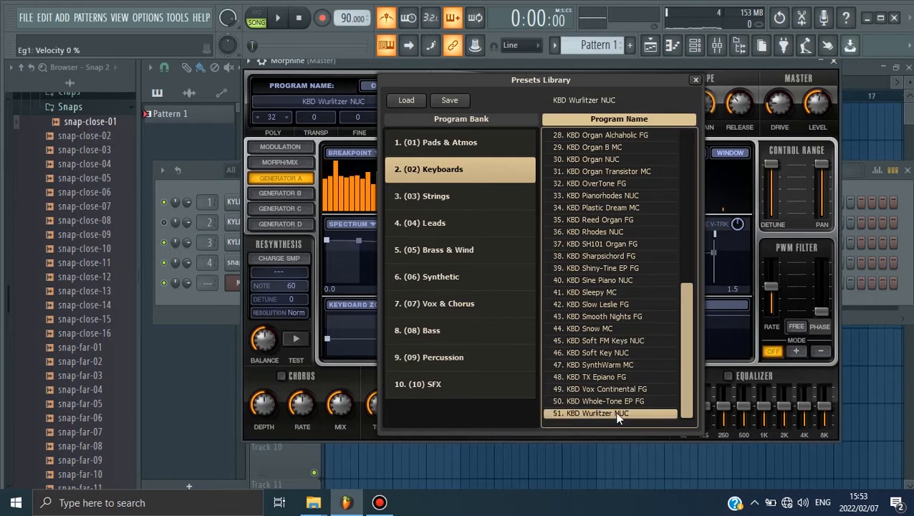
{"action": "left_click", "coordinate": [618, 401]}
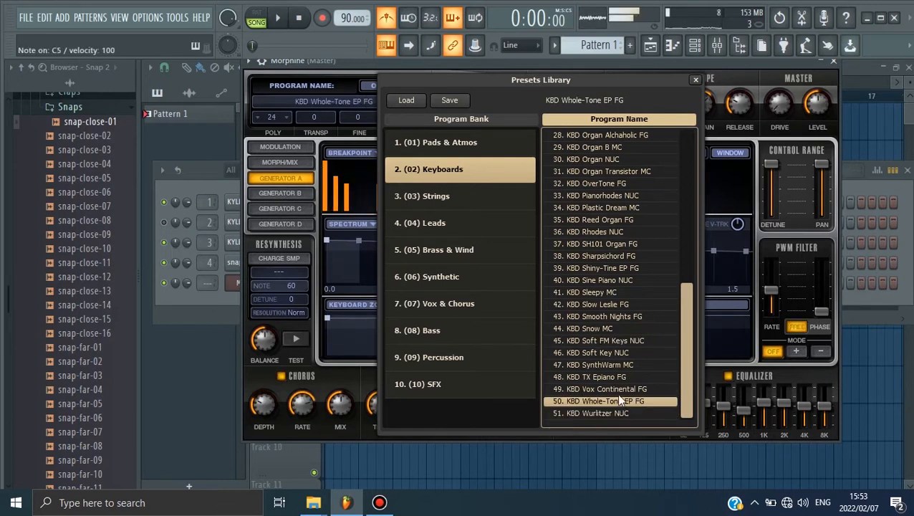
{"action": "left_click", "coordinate": [615, 387]}
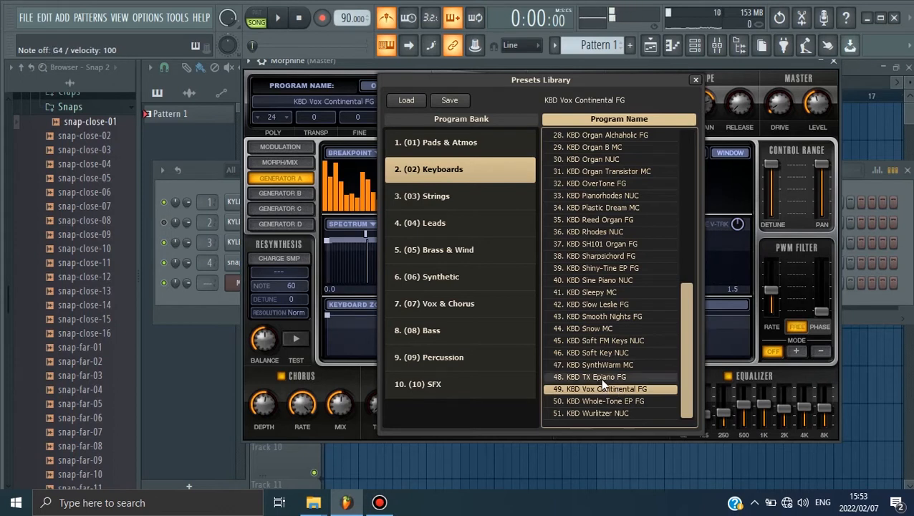
{"action": "left_click", "coordinate": [602, 379]}
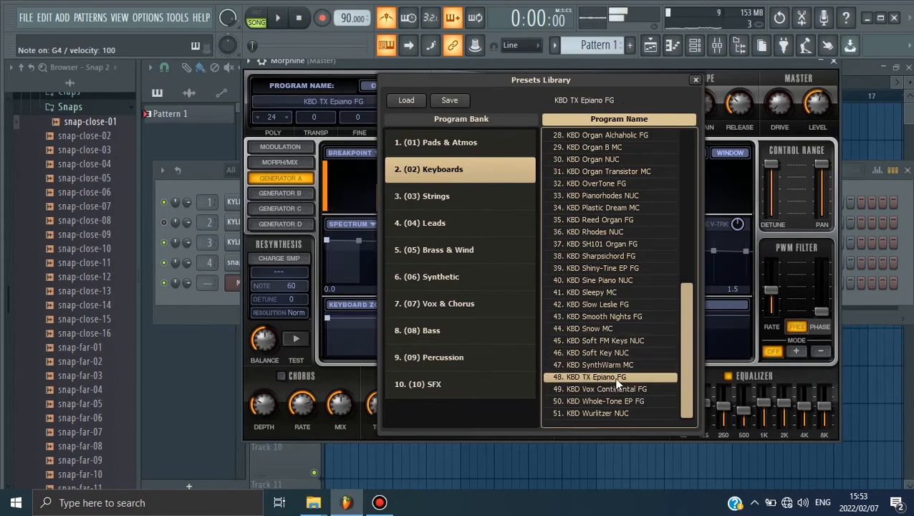
{"action": "left_click", "coordinate": [326, 66]}
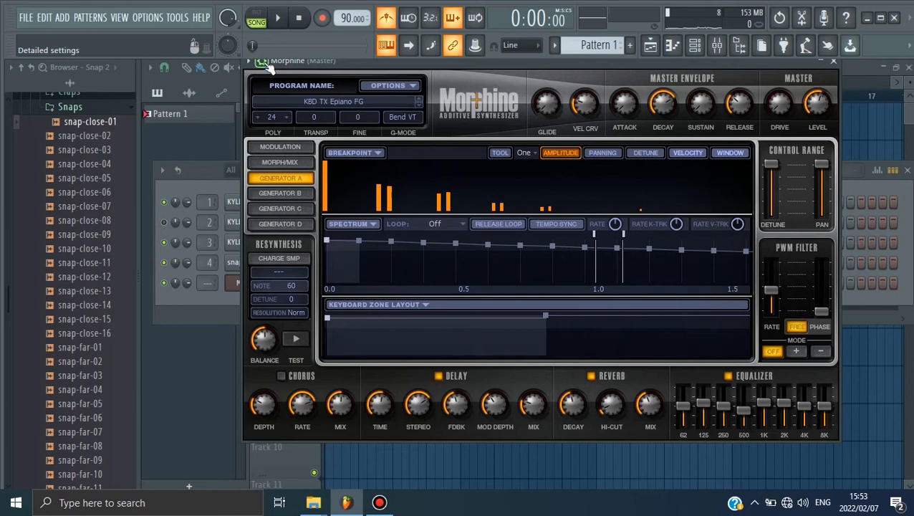
Show Morphine's detailed channel settings and play chords to test the TX Epiano sound.
{"action": "left_click", "coordinate": [248, 61]}
{"action": "key", "text": "b"}
{"action": "key", "text": "m"}
{"action": "key", "text": "c"}
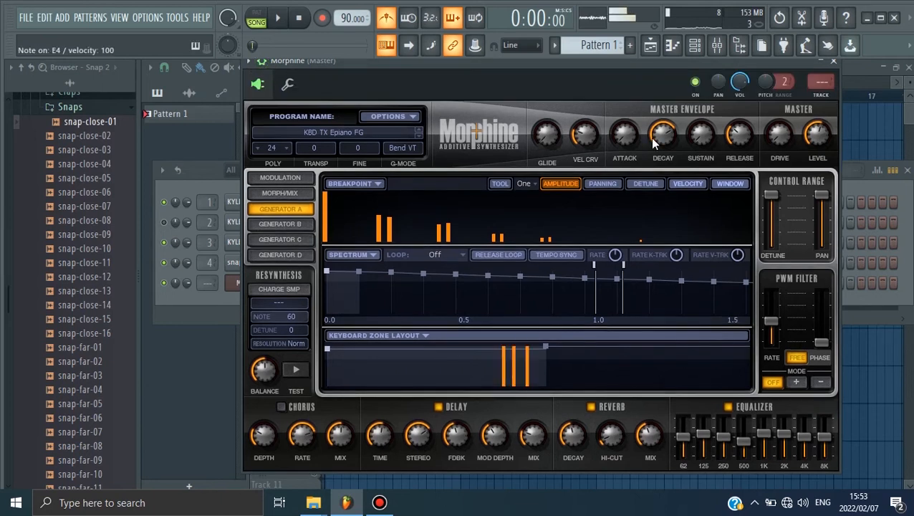
{"action": "key", "text": "x"}
{"action": "key", "text": "v"}
{"action": "key", "text": "n"}
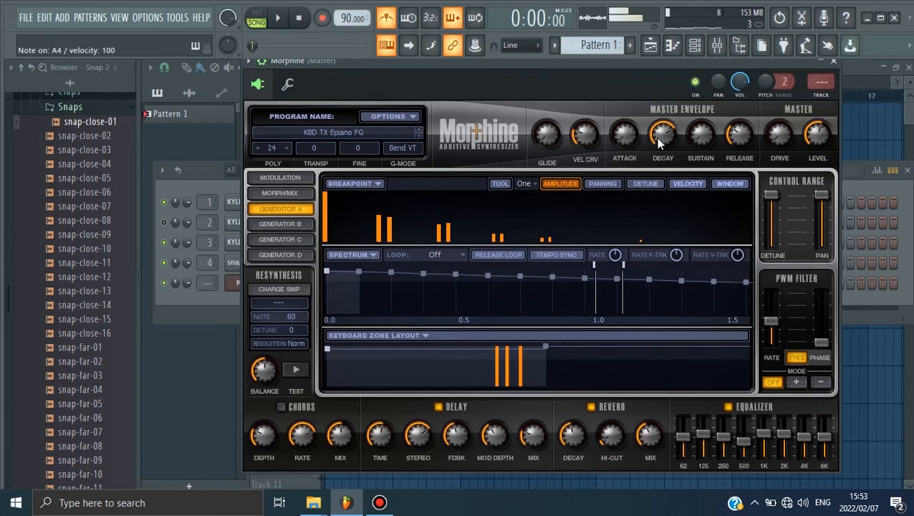
{"action": "key", "text": "v"}
{"action": "key", "text": "n"}
{"action": "key", "text": "comma"}
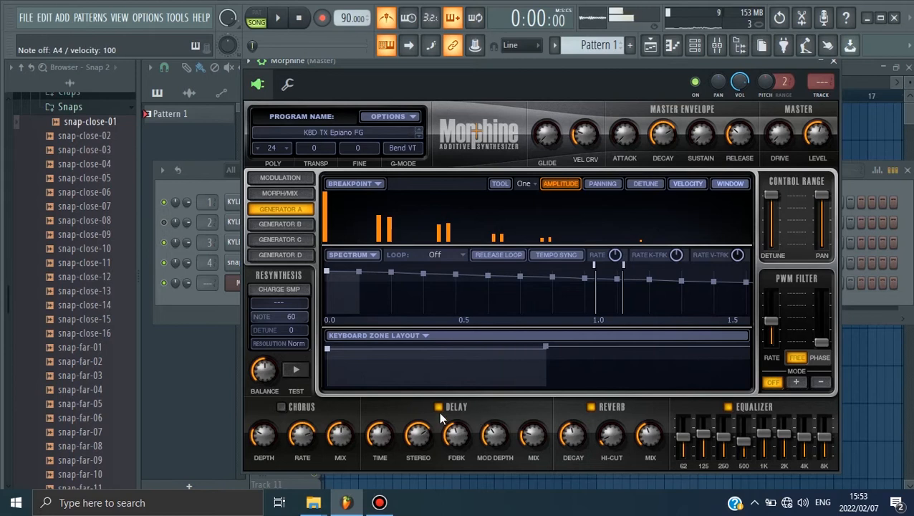
Switch off Morphine's Delay effect and play chords to check the drier sound.
{"action": "key", "text": "x"}
{"action": "key", "text": "v"}
{"action": "key", "text": "n"}
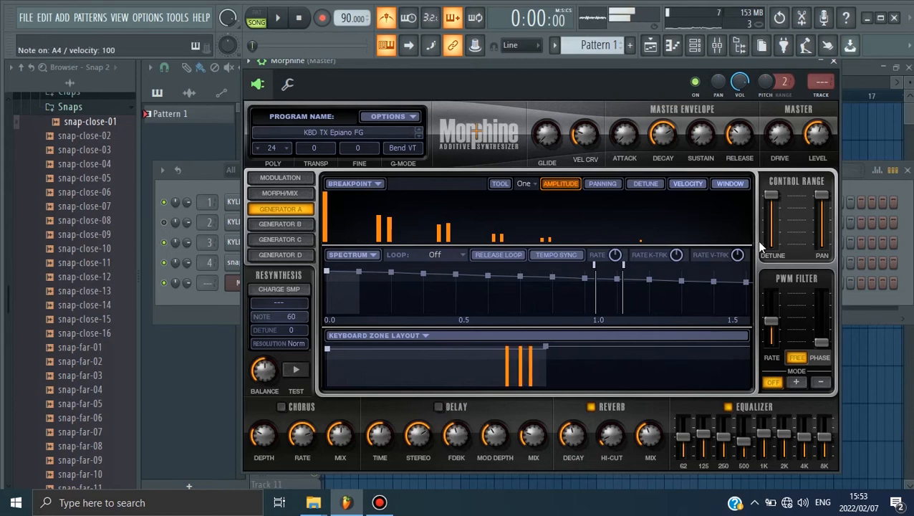
Route the Morphine channel to mixer track 5 and look over the effects available for its first slot.
{"action": "left_click", "coordinate": [828, 100]}
{"action": "left_click", "coordinate": [793, 143]}
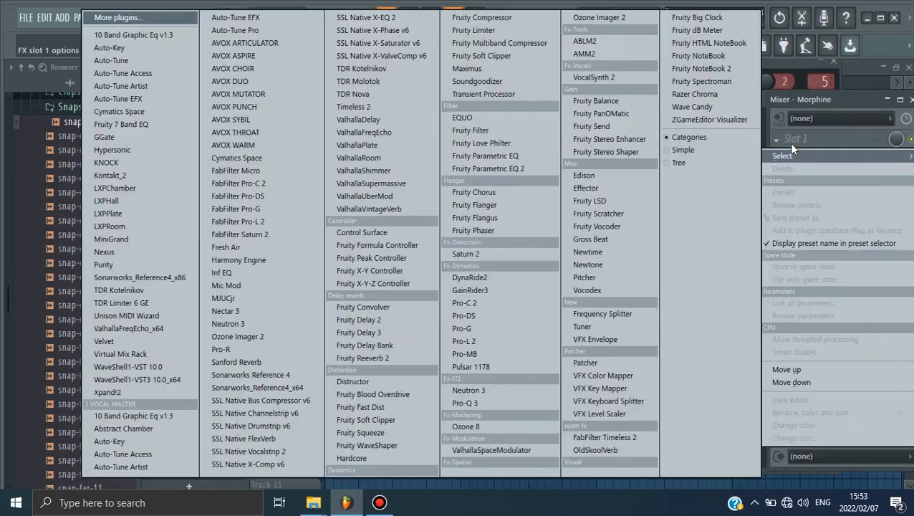
{"action": "left_click", "coordinate": [801, 101]}
Delete the Fruity Limiter from the Master mixer track.
{"action": "left_click", "coordinate": [228, 270]}
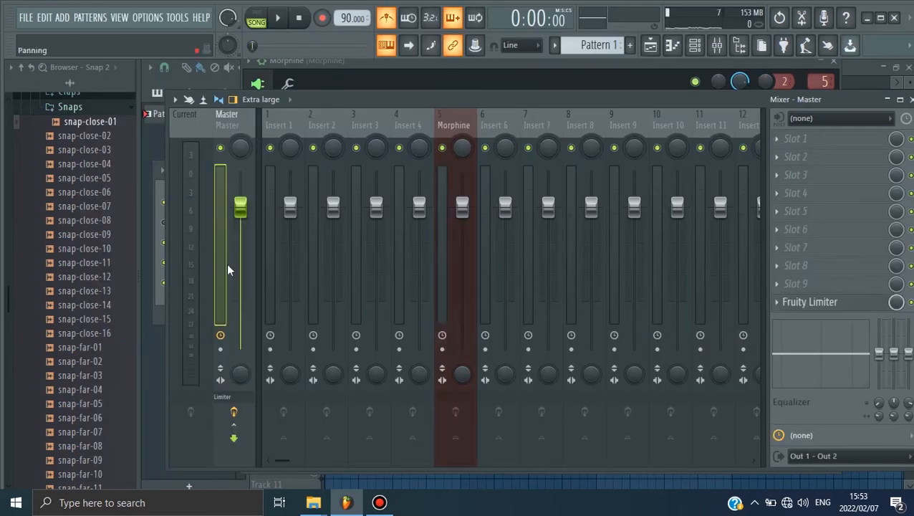
{"action": "left_click", "coordinate": [779, 307]}
{"action": "left_click", "coordinate": [793, 199]}
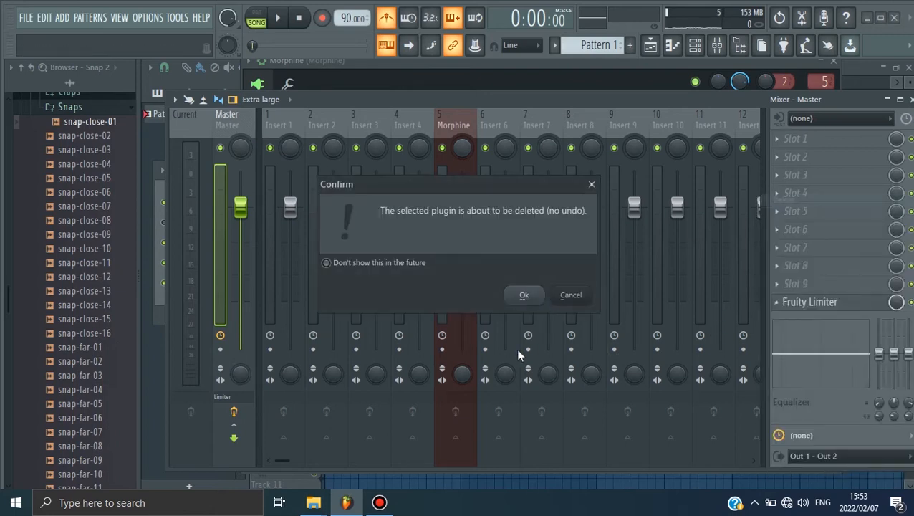
{"action": "left_click", "coordinate": [526, 298]}
Load Fruity Parametric EQ 2 into slot 1 of the Morphine mixer track.
{"action": "left_click", "coordinate": [459, 123]}
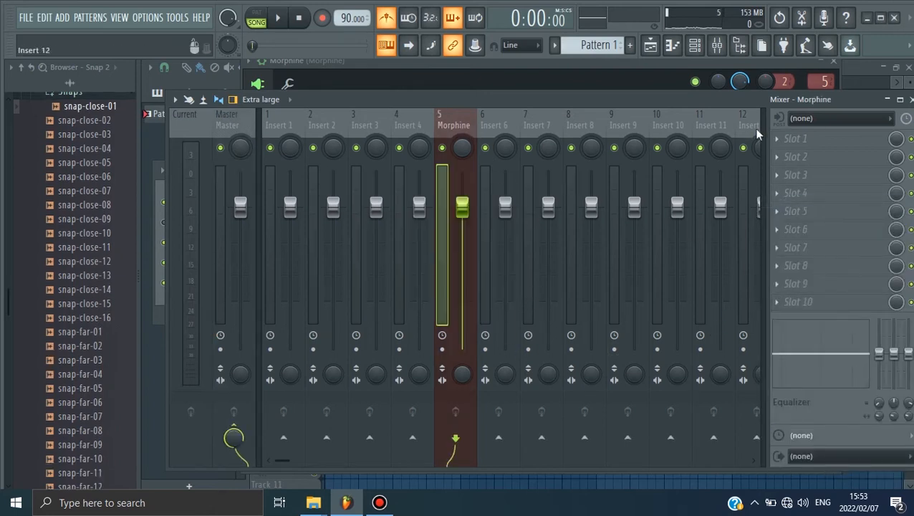
{"action": "left_click", "coordinate": [790, 143]}
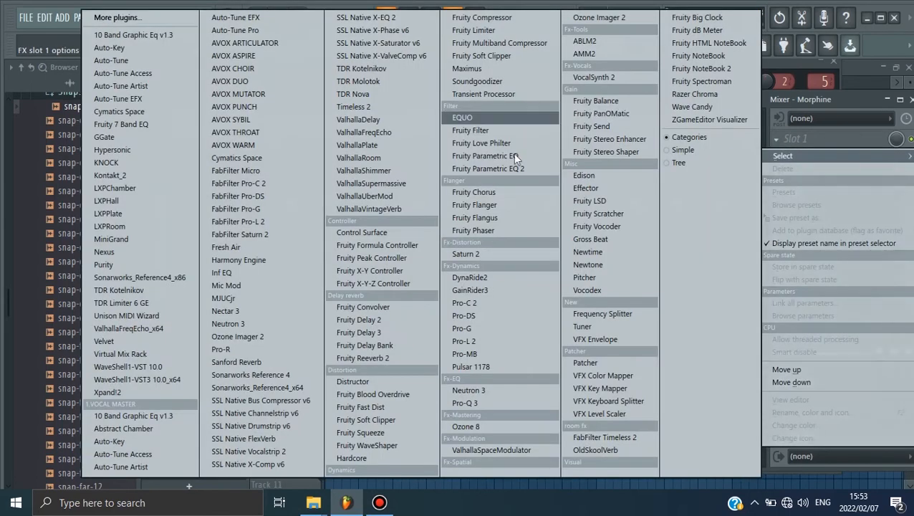
{"action": "left_click", "coordinate": [512, 163]}
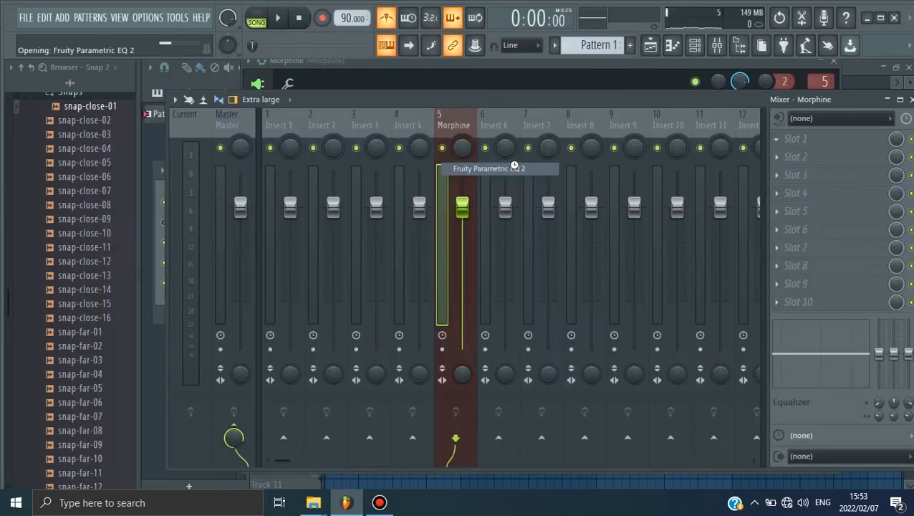
{"action": "left_click", "coordinate": [626, 200]}
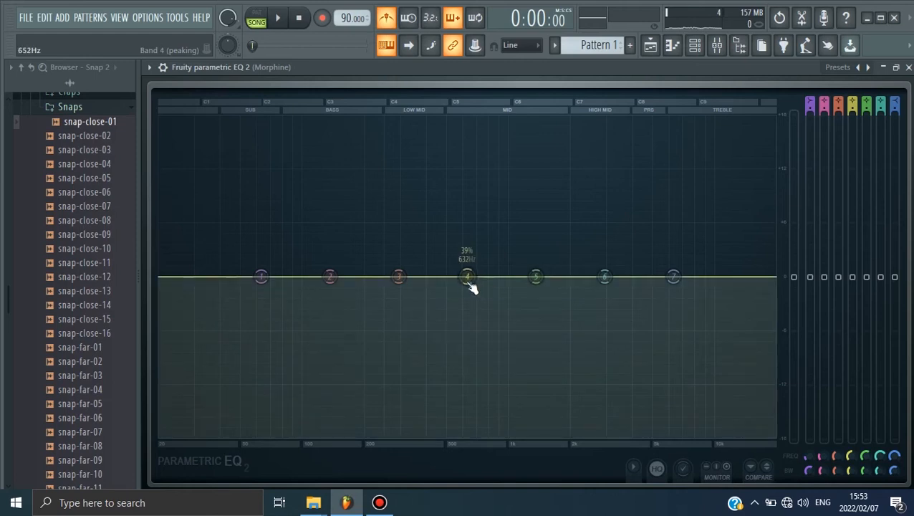
Cut EQ band 4 by about 7 dB at 632 Hz, lower band 3 by about 5 dB and nudge band 2 up slightly.
{"action": "left_click_drag", "start_coordinate": [467, 276], "coordinate": [467, 339]}
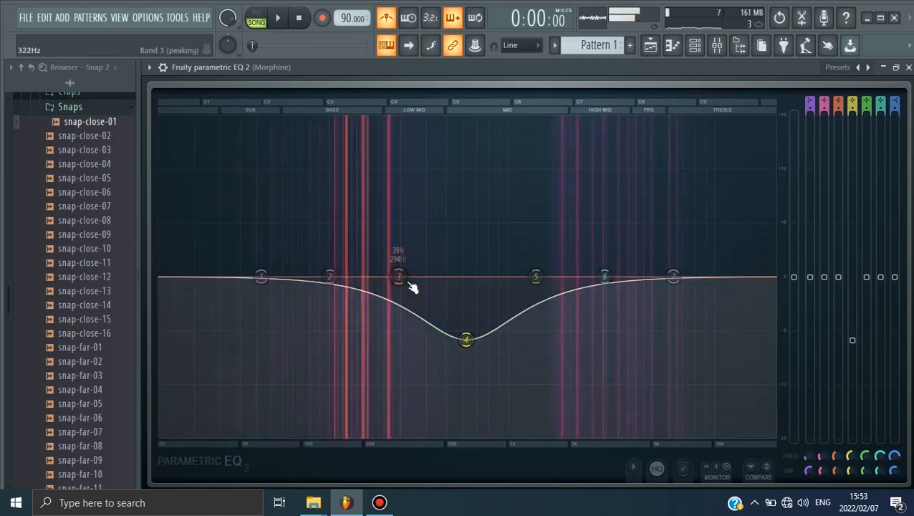
{"action": "left_click_drag", "start_coordinate": [404, 285], "coordinate": [415, 317]}
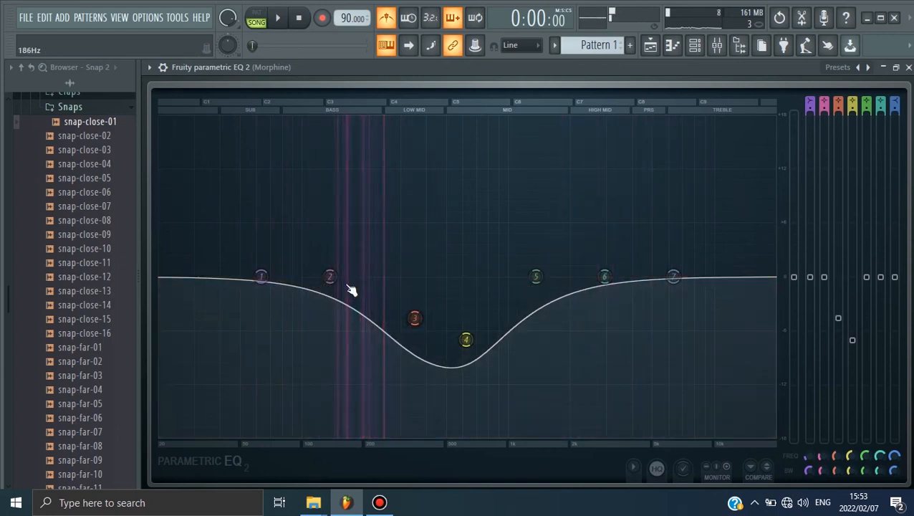
{"action": "left_click_drag", "start_coordinate": [330, 276], "coordinate": [331, 271]}
Move EQ band 3 to about 180 Hz with a narrower bandwidth and a cut of about 8 dB, and bring up the channel rack.
{"action": "left_click_drag", "start_coordinate": [419, 315], "coordinate": [353, 119]}
{"action": "left_click_drag", "start_coordinate": [837, 472], "coordinate": [837, 484]}
{"action": "left_click_drag", "start_coordinate": [354, 117], "coordinate": [354, 351]}
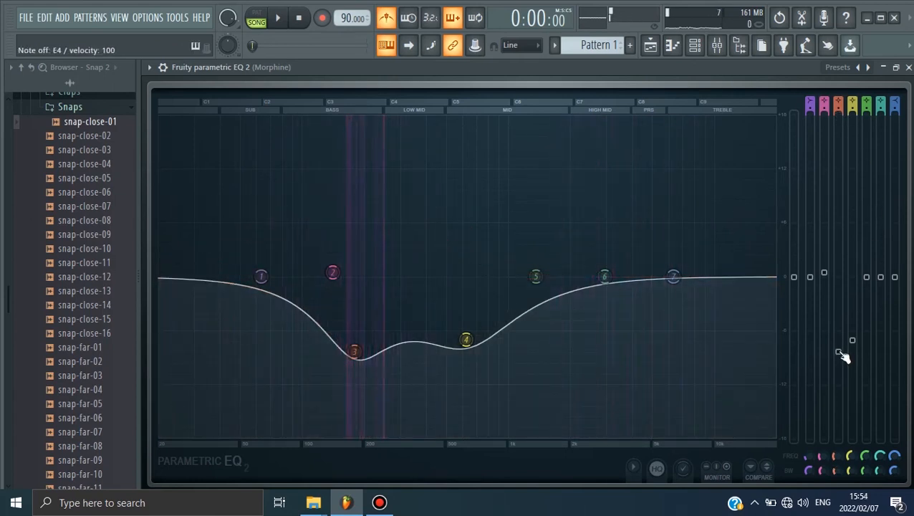
{"action": "left_click", "coordinate": [695, 45]}
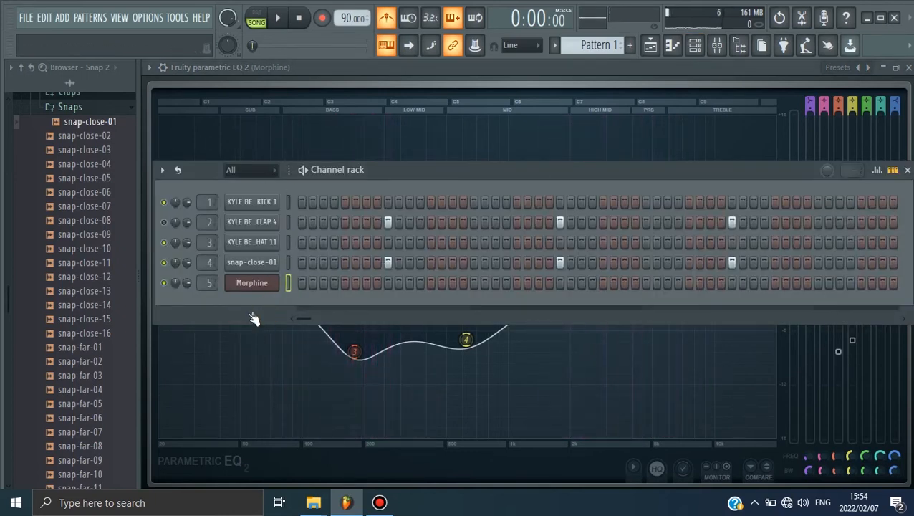
Add Unison MIDI Wizard as a new channel and move its window up so its controls are reachable.
{"action": "left_click", "coordinate": [252, 315]}
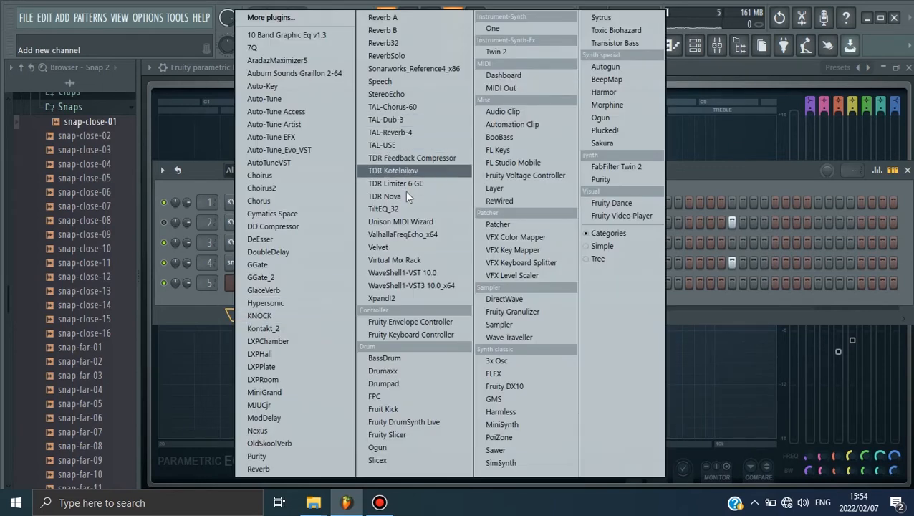
{"action": "left_click", "coordinate": [425, 225]}
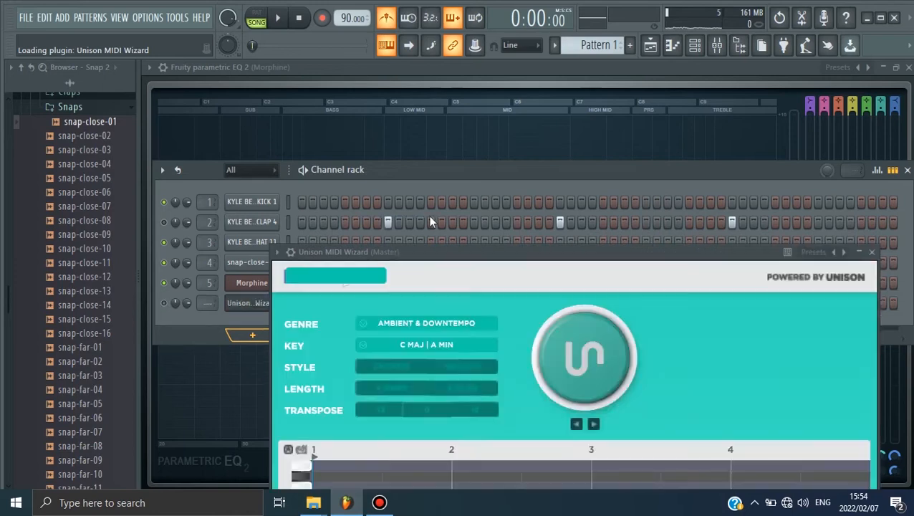
{"action": "left_click_drag", "start_coordinate": [478, 246], "coordinate": [465, 95]}
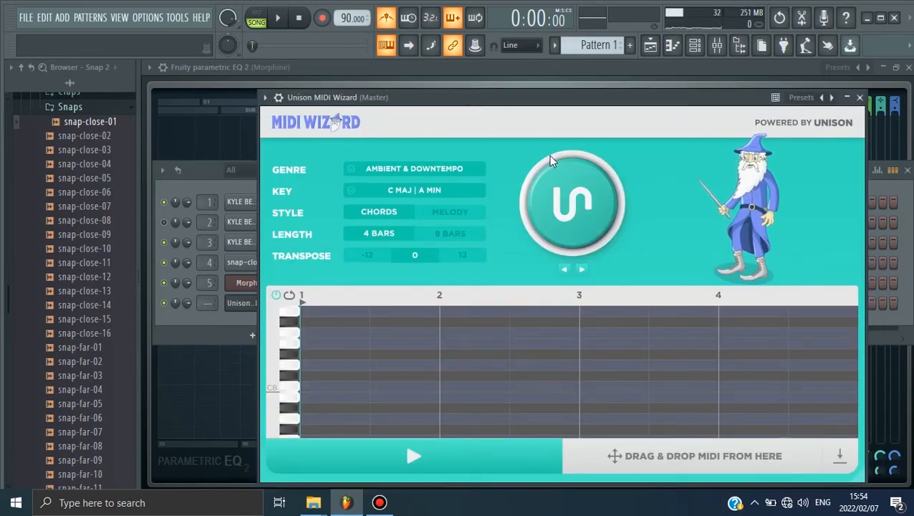
{"action": "left_click_drag", "start_coordinate": [515, 99], "coordinate": [506, 92]}
Open the piano roll of the Morphine channel and bring the Unison MIDI Wizard window back in front of it.
{"action": "left_click", "coordinate": [694, 44]}
{"action": "left_click", "coordinate": [213, 317]}
{"action": "right_click", "coordinate": [275, 281]}
{"action": "left_click", "coordinate": [301, 281]}
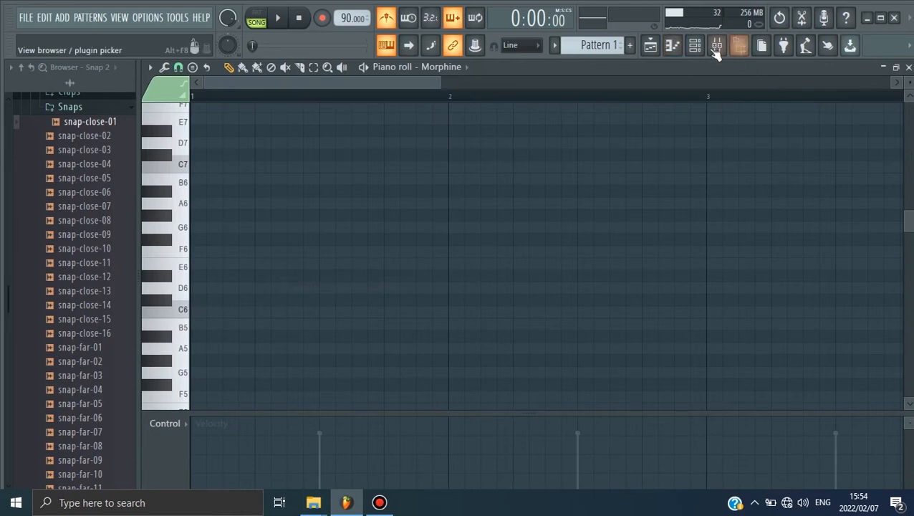
{"action": "left_click", "coordinate": [694, 45]}
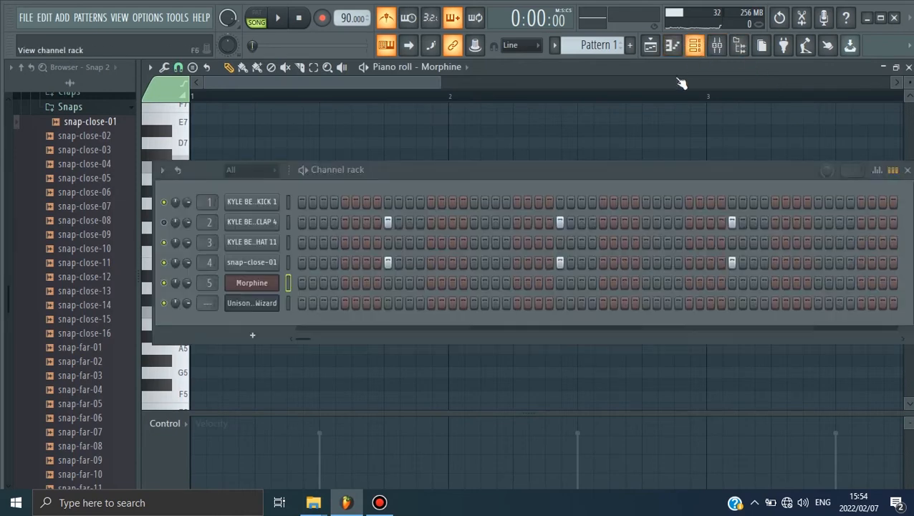
{"action": "left_click", "coordinate": [250, 302]}
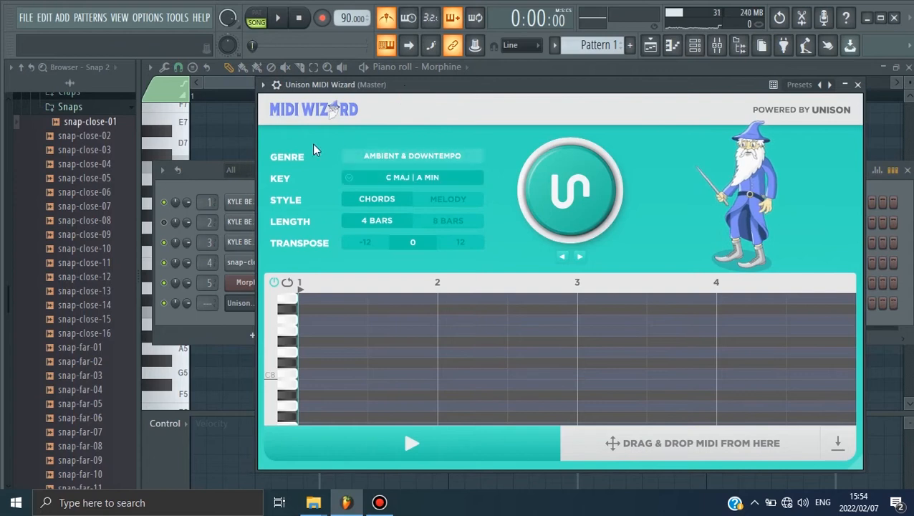
Set the MIDI Wizard genre to R&B and generate a chord progression.
{"action": "left_click", "coordinate": [347, 157]}
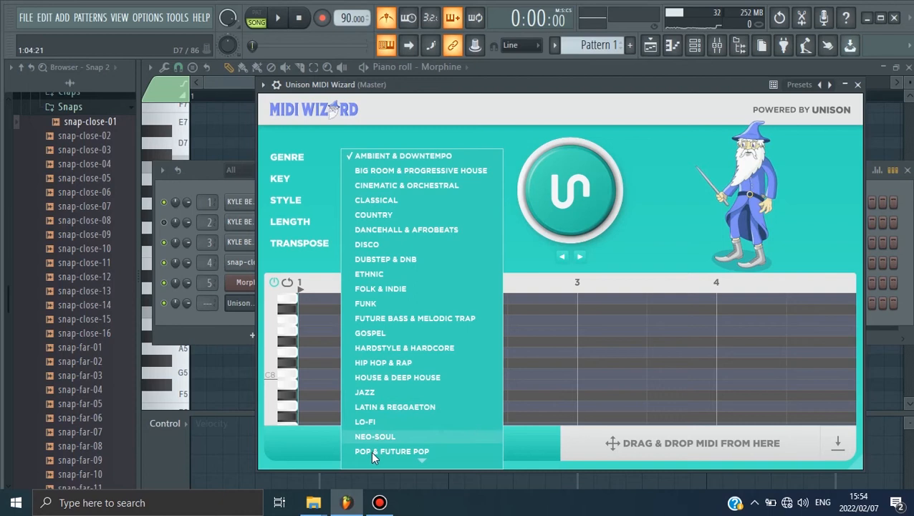
{"action": "scroll", "coordinate": [397, 286], "scroll_direction": "down", "scroll_amount": 3}
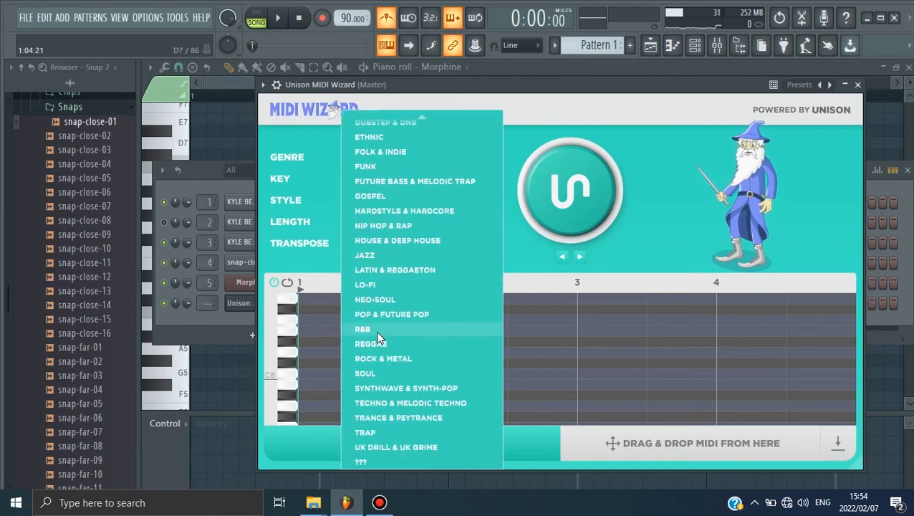
{"action": "left_click", "coordinate": [376, 331]}
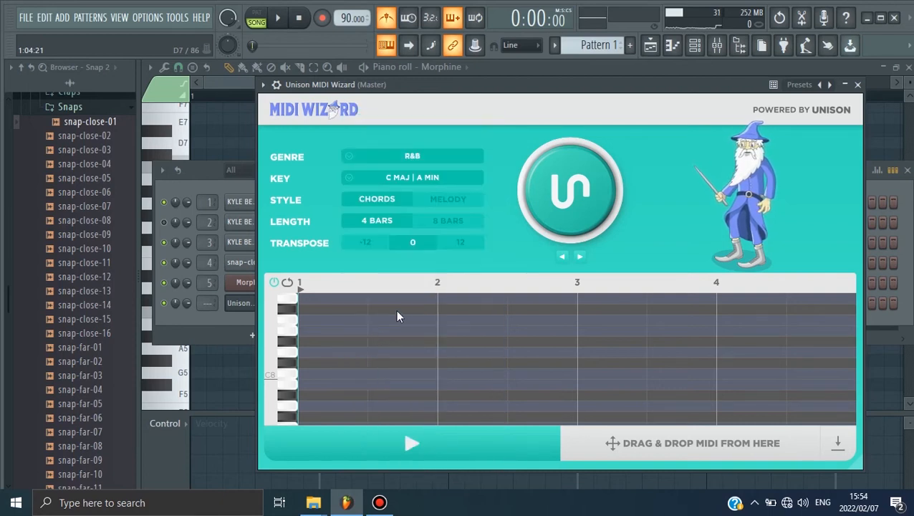
{"action": "left_click", "coordinate": [563, 185]}
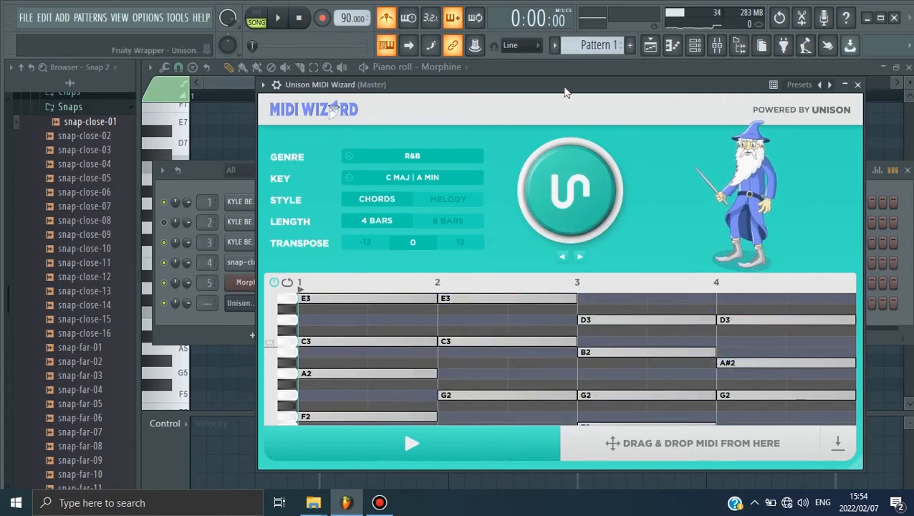
Place the generated MIDI Wizard chords in Morphine's piano roll and play them back with all four bars in view.
{"action": "left_click_drag", "start_coordinate": [564, 91], "coordinate": [594, 84]}
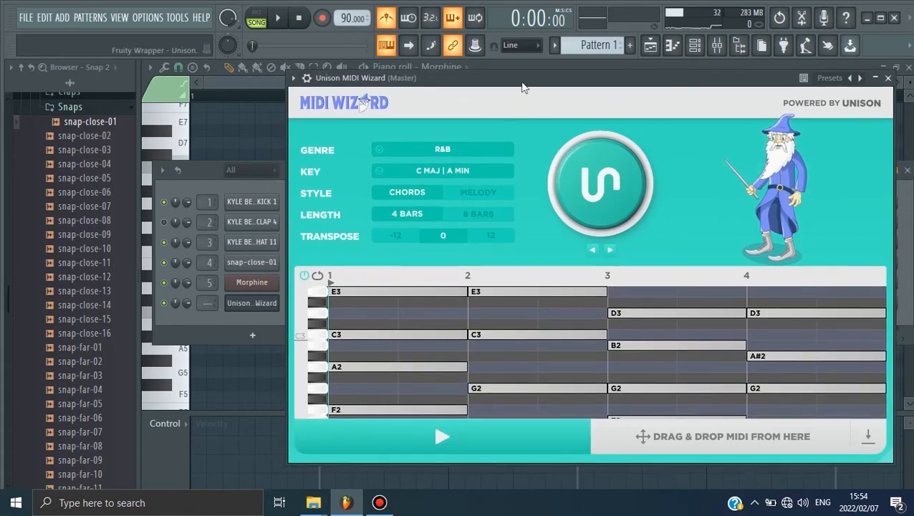
{"action": "left_click_drag", "start_coordinate": [522, 84], "coordinate": [536, 82]}
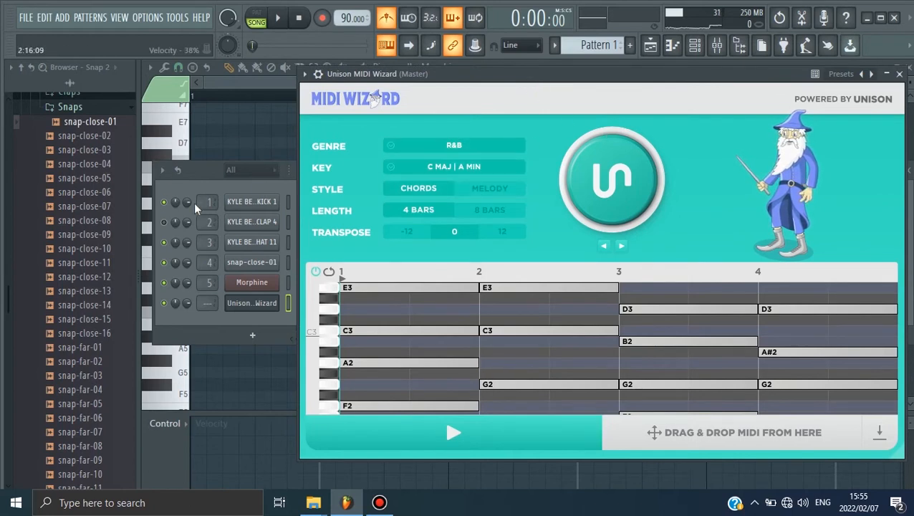
{"action": "key", "text": "space"}
{"action": "left_click", "coordinate": [300, 19]}
{"action": "left_click_drag", "start_coordinate": [662, 442], "coordinate": [217, 360]}
{"action": "left_click_drag", "start_coordinate": [215, 358], "coordinate": [217, 361]}
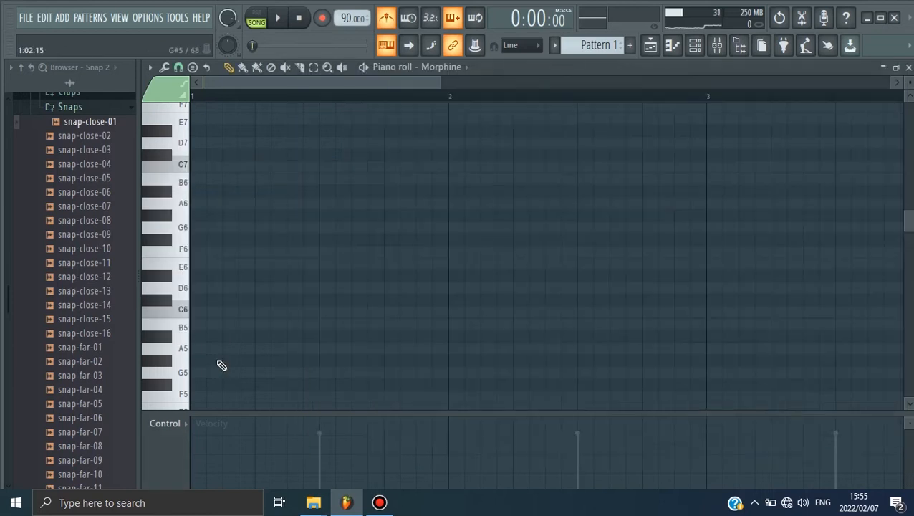
{"action": "scroll", "coordinate": [338, 311], "scroll_direction": "down", "scroll_amount": 2}
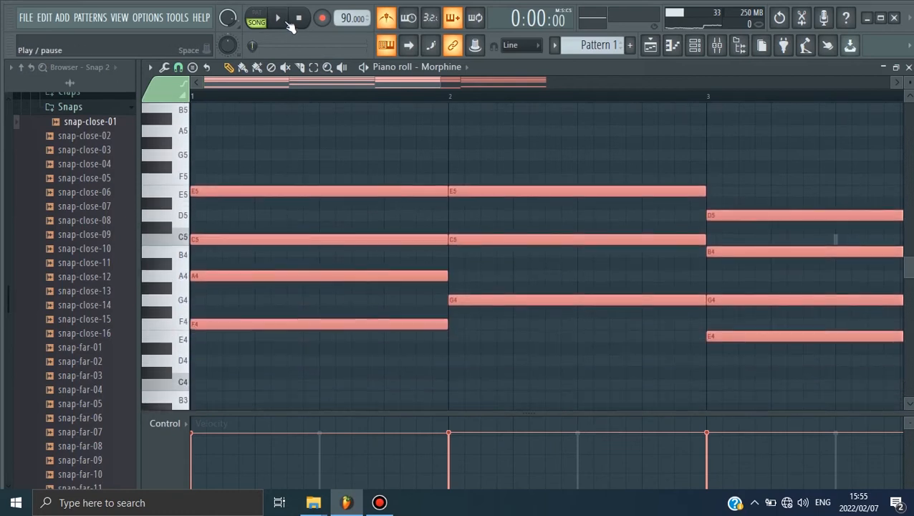
{"action": "left_click", "coordinate": [280, 19]}
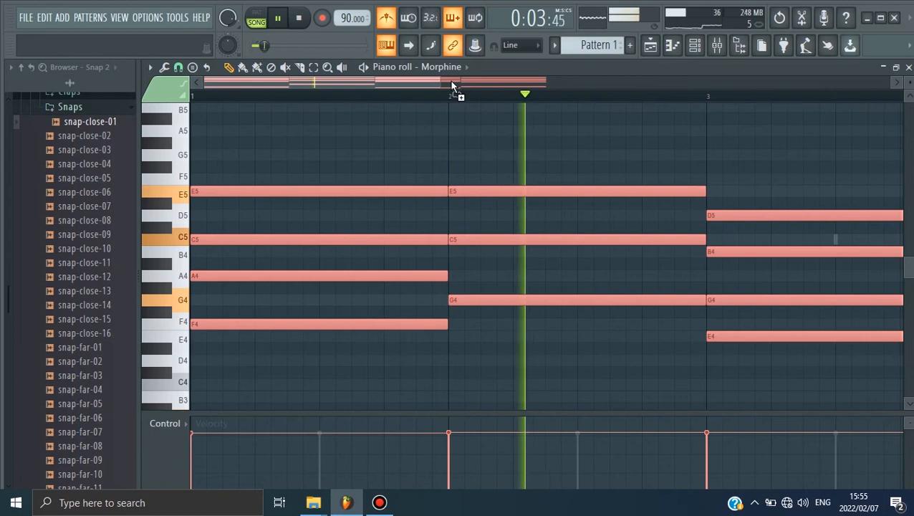
{"action": "left_click_drag", "start_coordinate": [451, 83], "coordinate": [623, 116]}
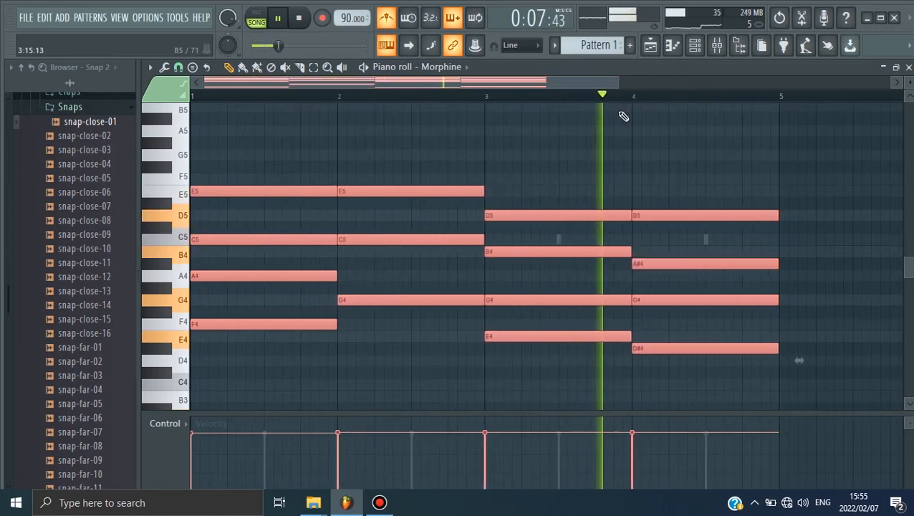
Start saving the project as a new file and choose the NEW STATION folder on the Desktop as its location.
{"action": "left_click", "coordinate": [27, 18]}
{"action": "left_click", "coordinate": [42, 81]}
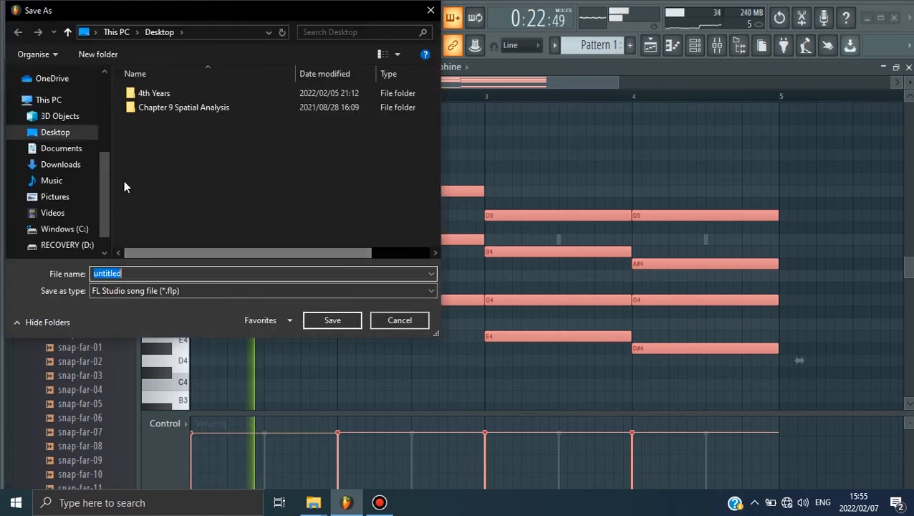
{"action": "left_click", "coordinate": [77, 134]}
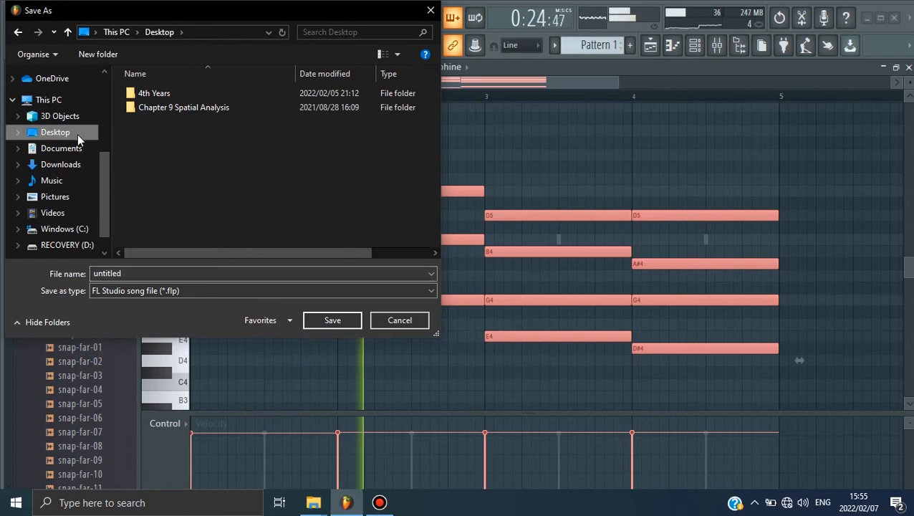
{"action": "left_click", "coordinate": [18, 132]}
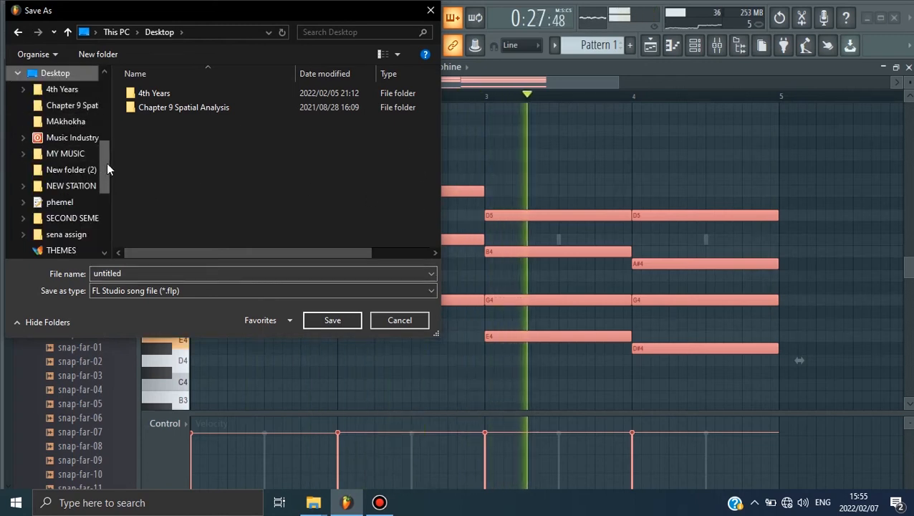
{"action": "left_click", "coordinate": [72, 185]}
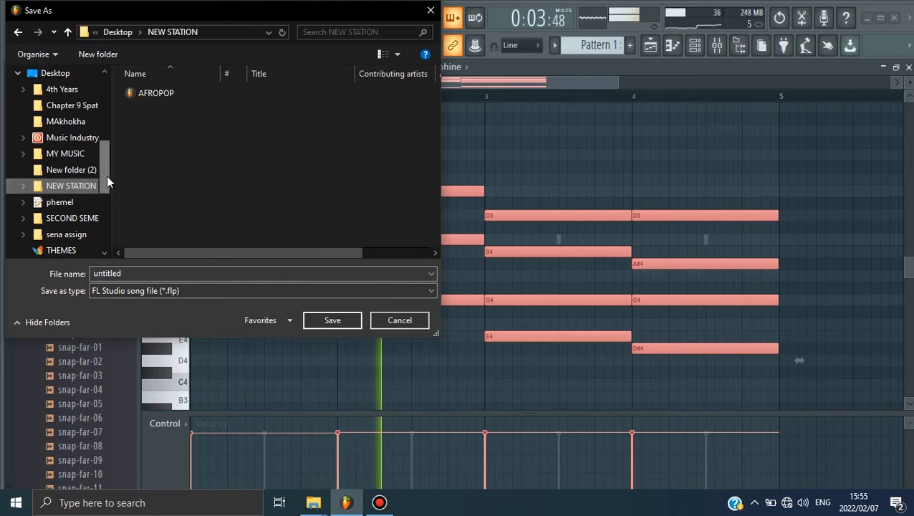
{"action": "left_click_drag", "start_coordinate": [107, 176], "coordinate": [105, 184]}
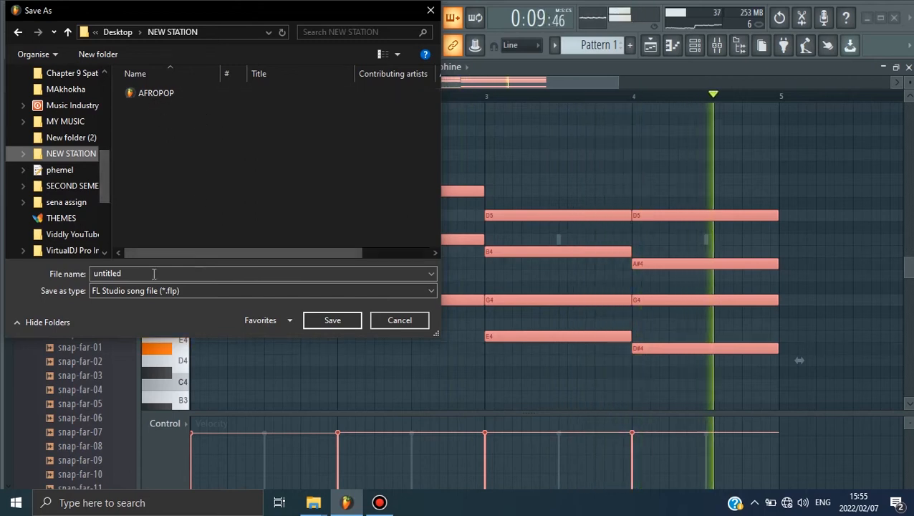
Save the project under the file name Rnb Type and stop playback.
{"action": "left_click", "coordinate": [132, 273]}
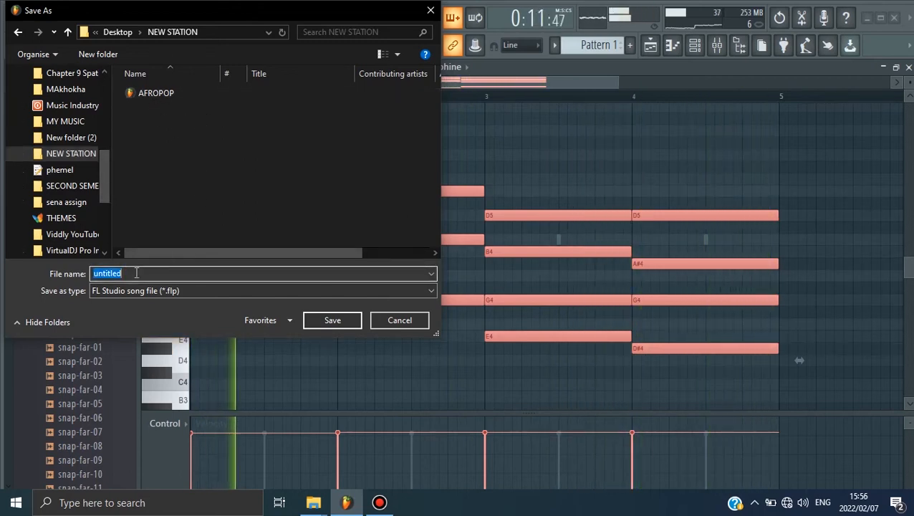
{"action": "key", "text": "BackSpace"}
{"action": "type", "text": "R"}
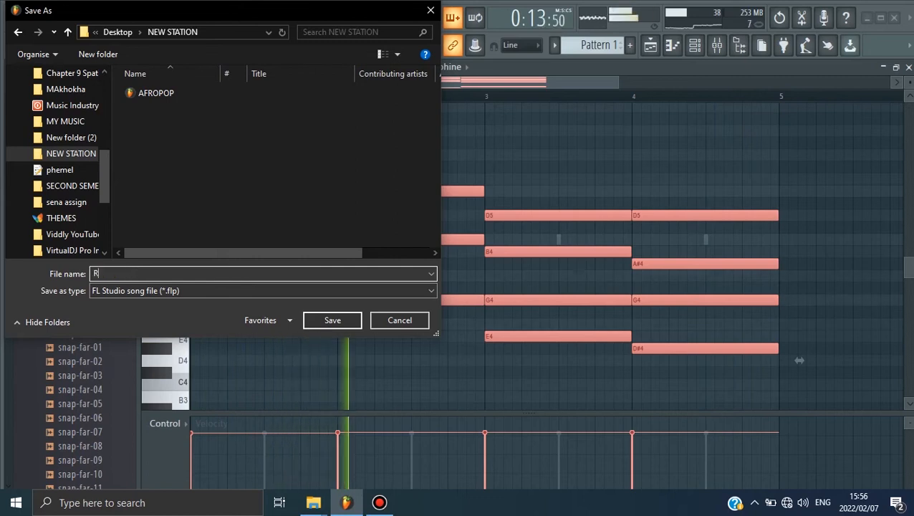
{"action": "type", "text": "nb "}
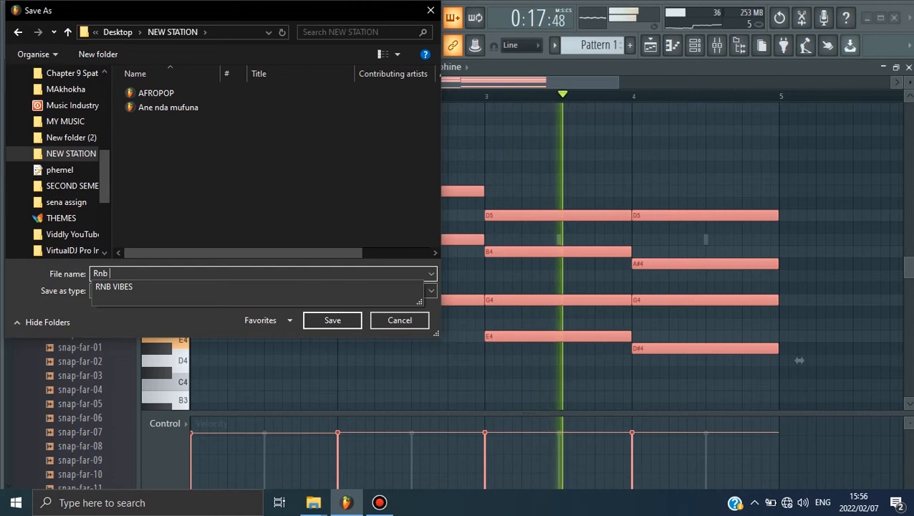
{"action": "type", "text": "Type"}
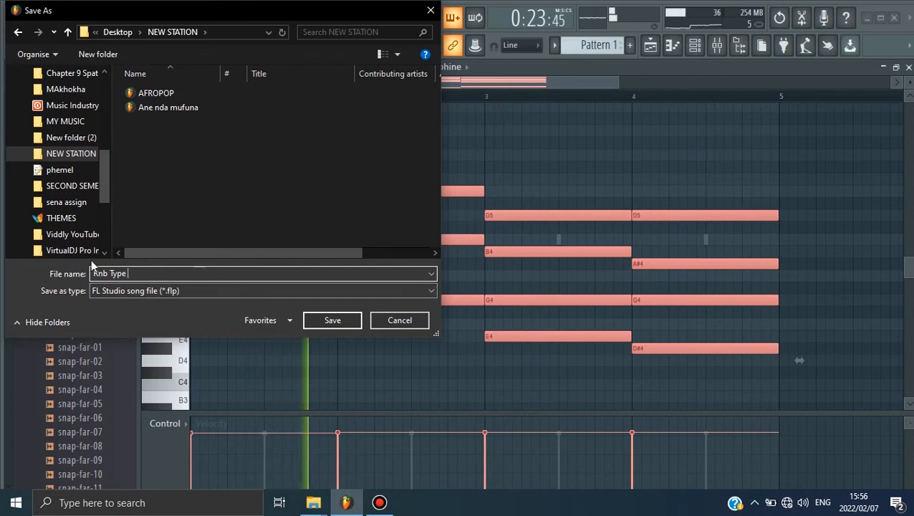
{"action": "left_click_drag", "start_coordinate": [93, 274], "coordinate": [132, 275]}
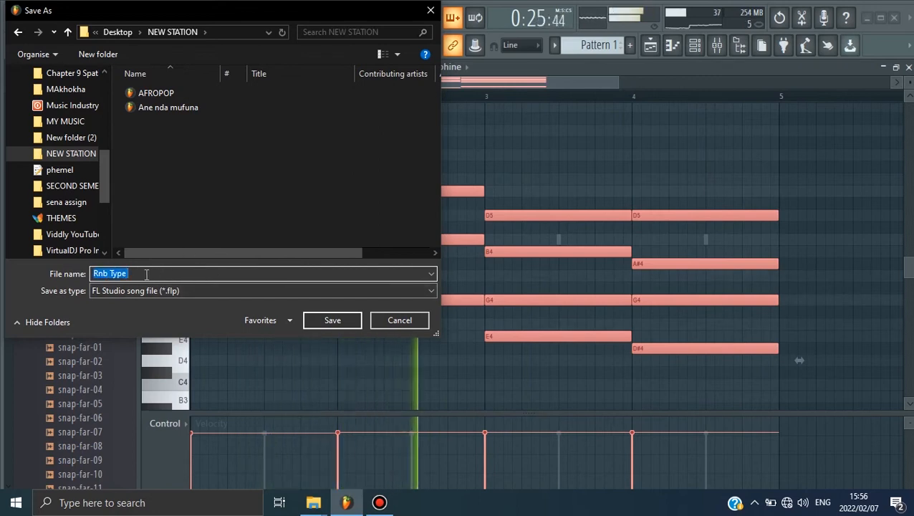
{"action": "left_click", "coordinate": [146, 274]}
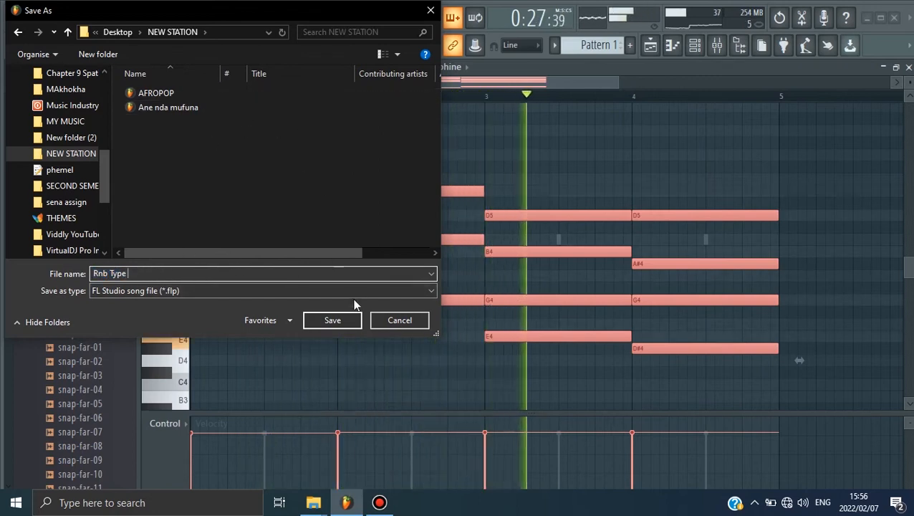
{"action": "left_click", "coordinate": [333, 320]}
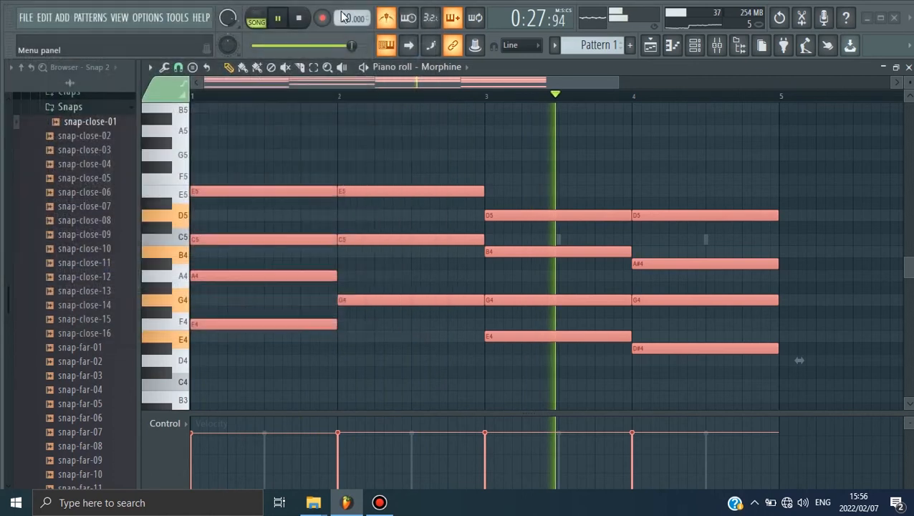
{"action": "left_click", "coordinate": [300, 19]}
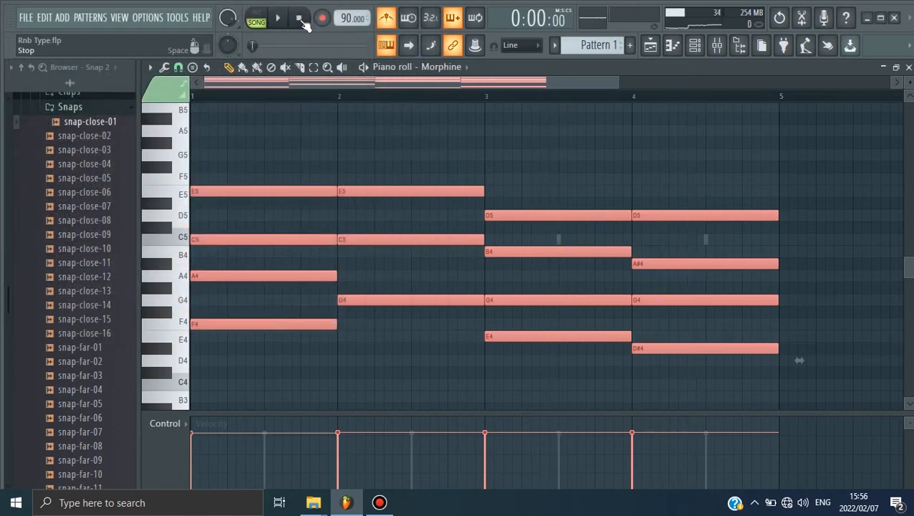
Examine the upper and bass notes of the four-bar chord progression in Morphine's piano roll.
{"action": "scroll", "coordinate": [345, 154], "scroll_direction": "up", "scroll_amount": 2}
{"action": "scroll", "coordinate": [344, 153], "scroll_direction": "down", "scroll_amount": 3}
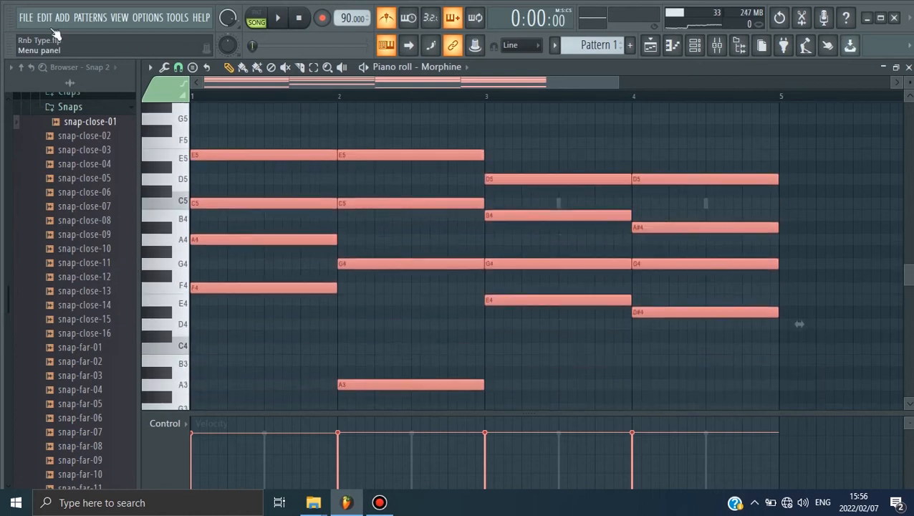
{"action": "scroll", "coordinate": [401, 197], "scroll_direction": "down", "scroll_amount": 3}
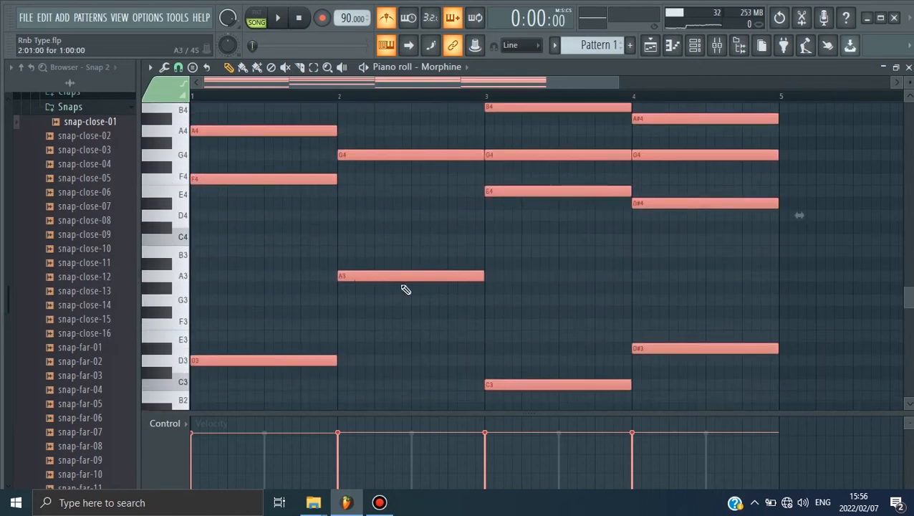
{"action": "scroll", "coordinate": [345, 281], "scroll_direction": "down", "scroll_amount": 4}
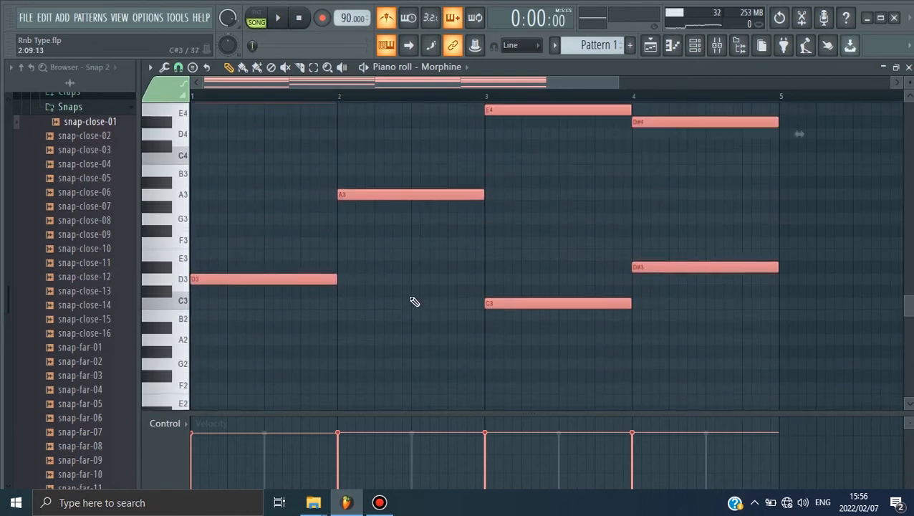
{"action": "scroll", "coordinate": [405, 301], "scroll_direction": "up", "scroll_amount": 6}
{"action": "scroll", "coordinate": [388, 273], "scroll_direction": "down", "scroll_amount": 1}
{"action": "left_click_drag", "start_coordinate": [619, 81], "coordinate": [678, 81]}
{"action": "scroll", "coordinate": [400, 133], "scroll_direction": "up", "scroll_amount": 3}
{"action": "left_click", "coordinate": [367, 142]}
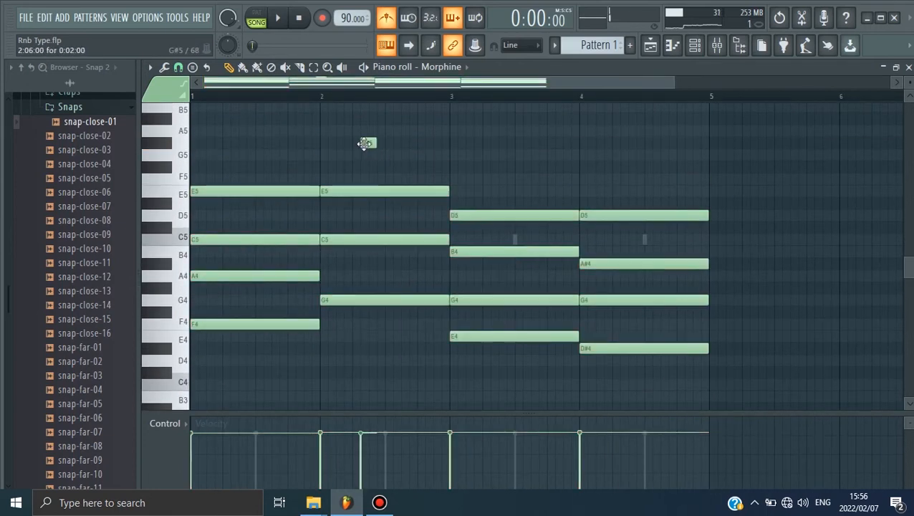
{"action": "right_click", "coordinate": [364, 143]}
{"action": "scroll", "coordinate": [259, 280], "scroll_direction": "down", "scroll_amount": 12}
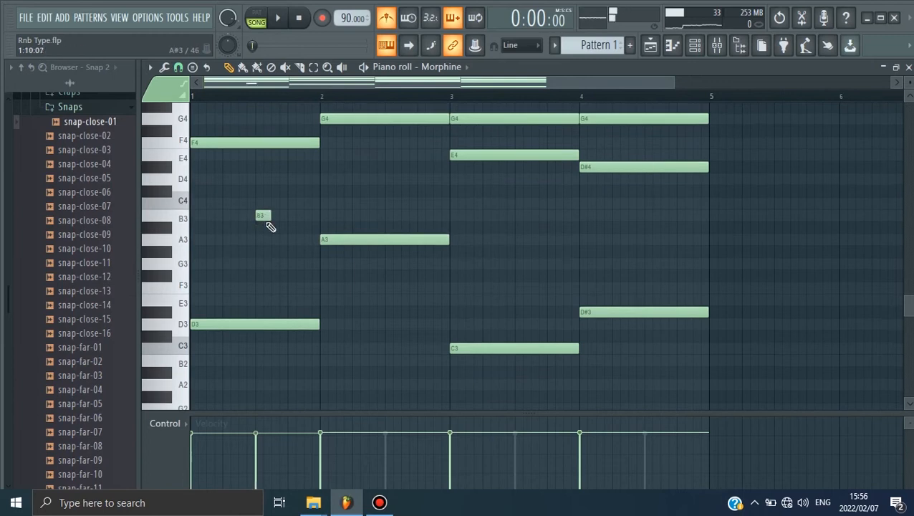
{"action": "right_click", "coordinate": [264, 216]}
Play the Morphine chord progression from the start of the first bar.
{"action": "scroll", "coordinate": [276, 215], "scroll_direction": "up", "scroll_amount": 15}
{"action": "key", "text": "space"}
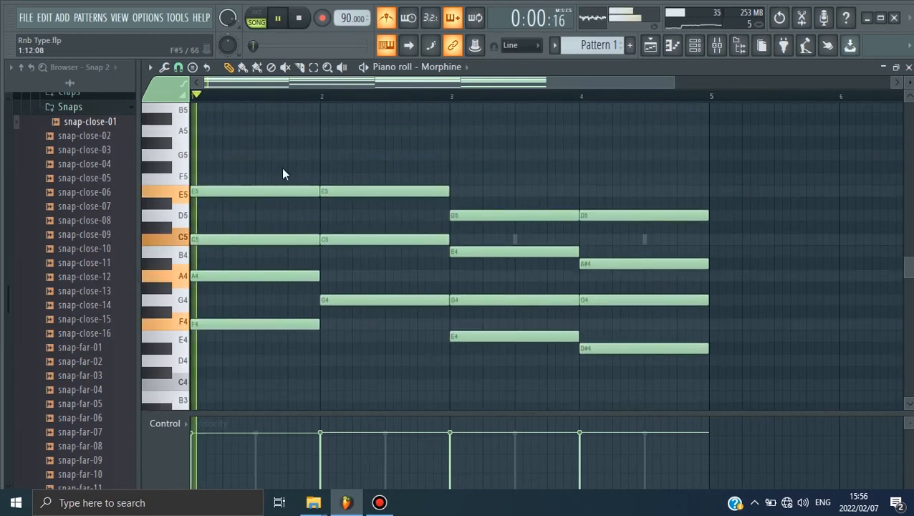
Add a short B4 passing note at the end of bar 1 and lower its velocity.
{"action": "scroll", "coordinate": [293, 164], "scroll_direction": "down", "scroll_amount": 6}
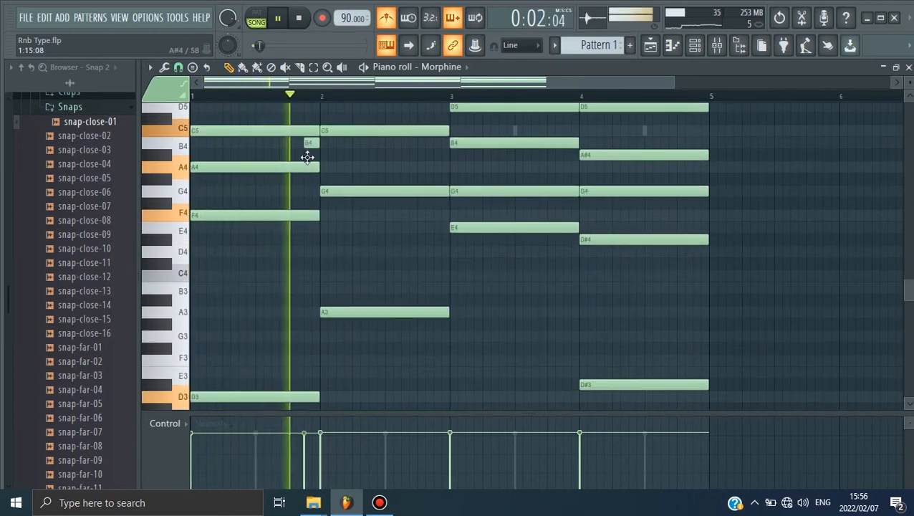
{"action": "left_click", "coordinate": [305, 449]}
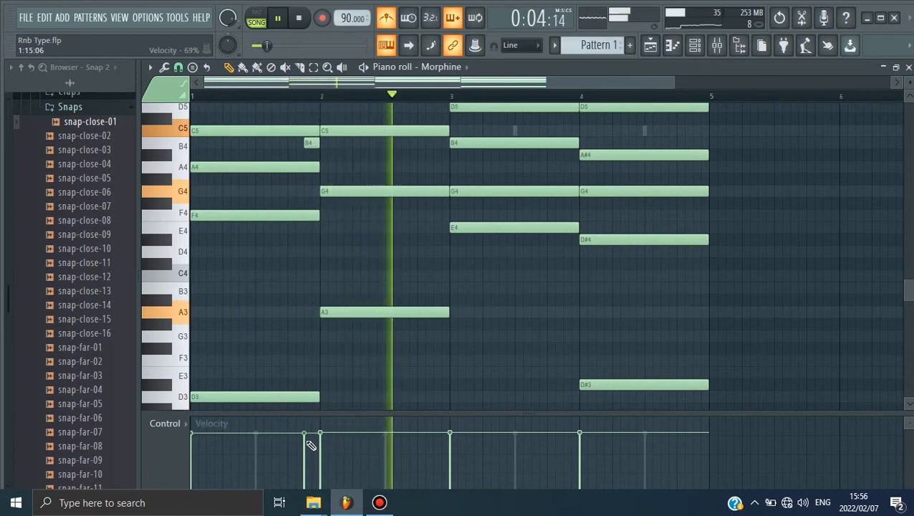
{"action": "key", "text": "space"}
{"action": "key", "text": "space"}
{"action": "left_click", "coordinate": [305, 457]}
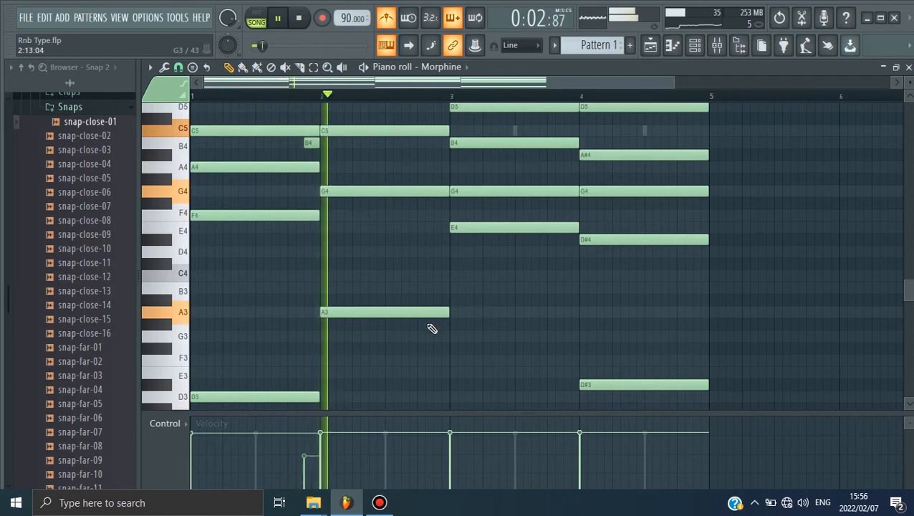
Add an E4 note filling the second half of bar 2 up to the start of bar 3, checking it in playback.
{"action": "left_click", "coordinate": [406, 227]}
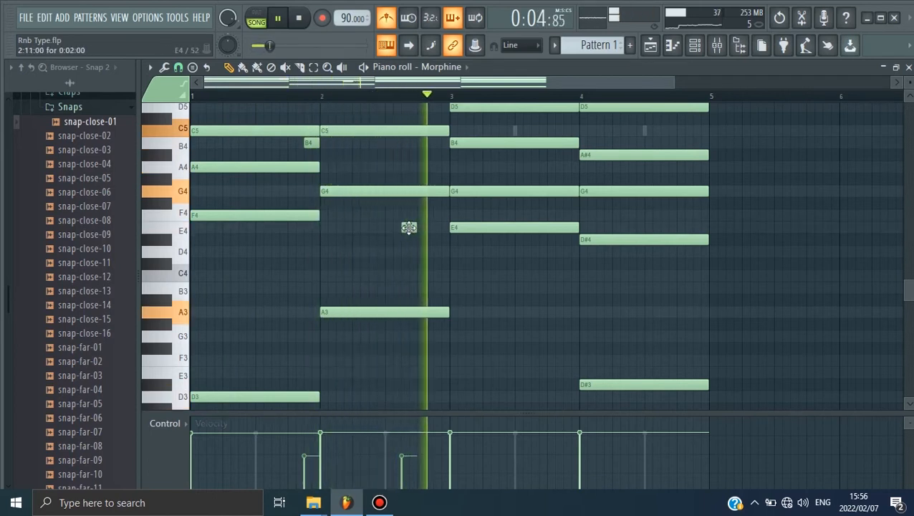
{"action": "left_click_drag", "start_coordinate": [409, 227], "coordinate": [435, 229]}
{"action": "key", "text": "space"}
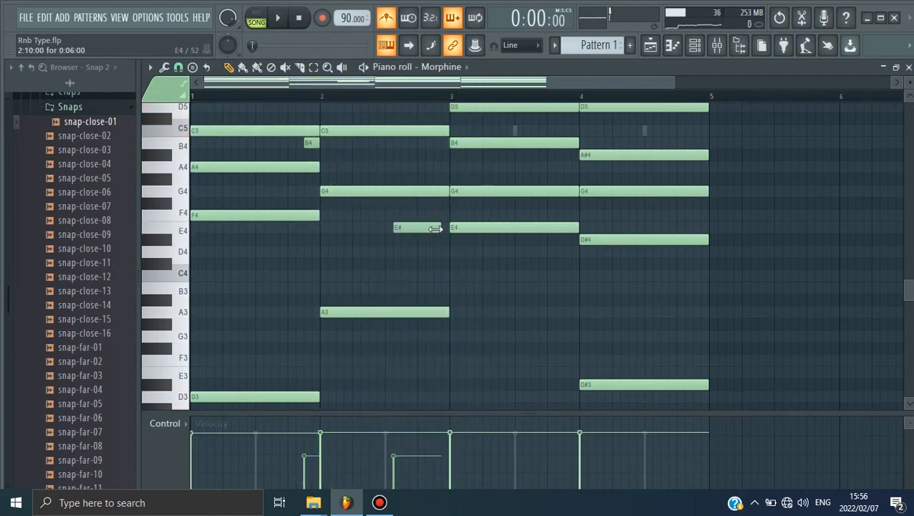
{"action": "key", "text": "space"}
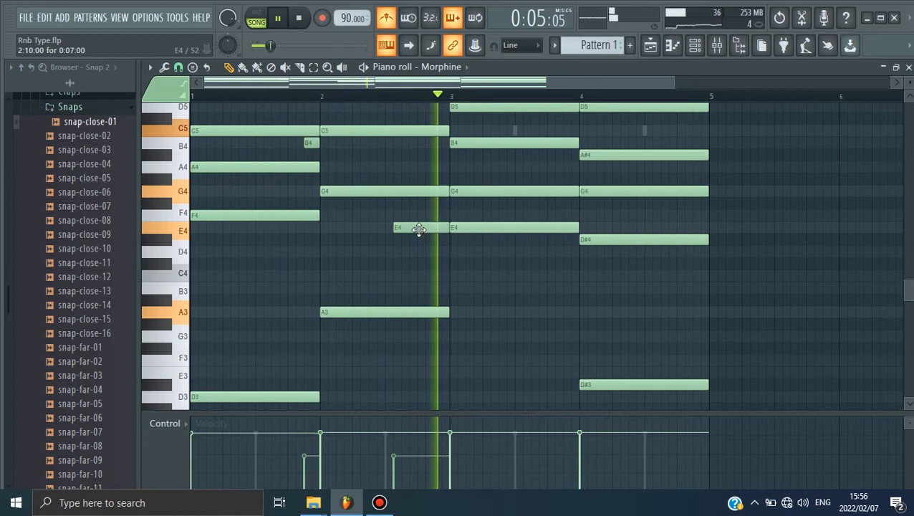
{"action": "left_click_drag", "start_coordinate": [418, 230], "coordinate": [411, 229]}
{"action": "left_click", "coordinate": [365, 96]}
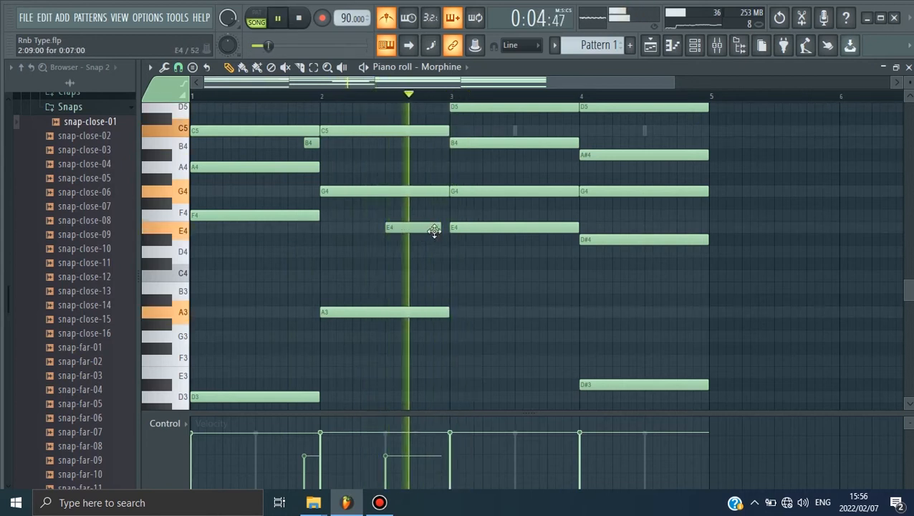
Add a half-bar D4 note in bar 3, starting at step 5.
{"action": "left_click", "coordinate": [502, 253]}
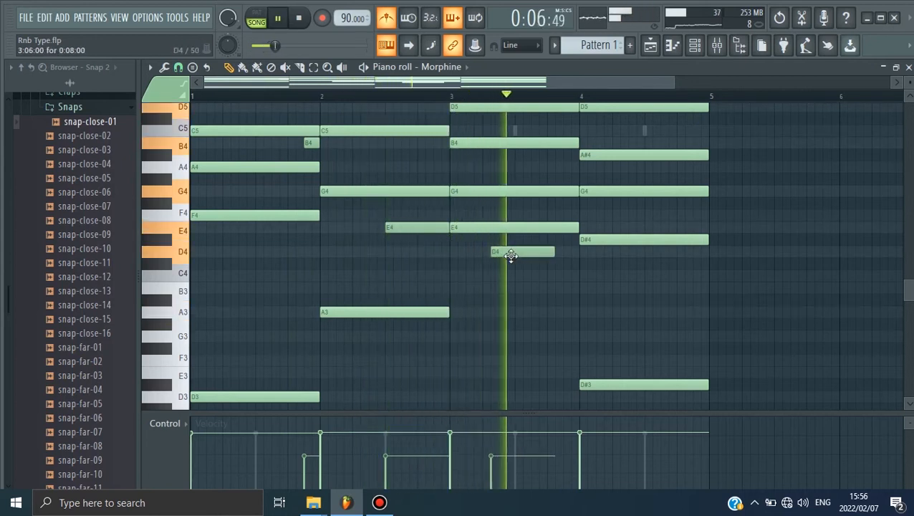
{"action": "left_click_drag", "start_coordinate": [506, 253], "coordinate": [499, 253]}
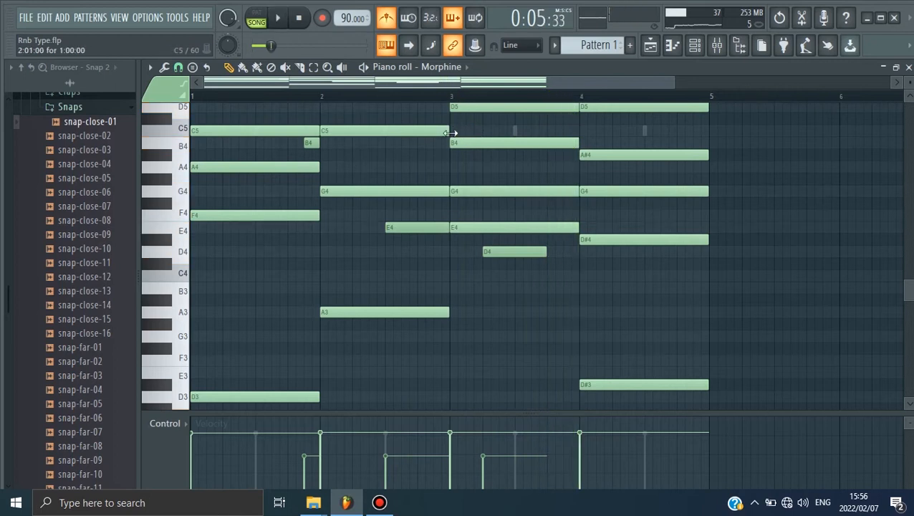
{"action": "scroll", "coordinate": [488, 266], "scroll_direction": "down", "scroll_amount": 6}
{"action": "key", "text": "space"}
Lower the velocity of the E5 and C5 notes in bars 1 and 2 and the D5 notes in bars 3 and 4.
{"action": "key", "text": "e"}
{"action": "scroll", "coordinate": [334, 181], "scroll_direction": "up", "scroll_amount": 8}
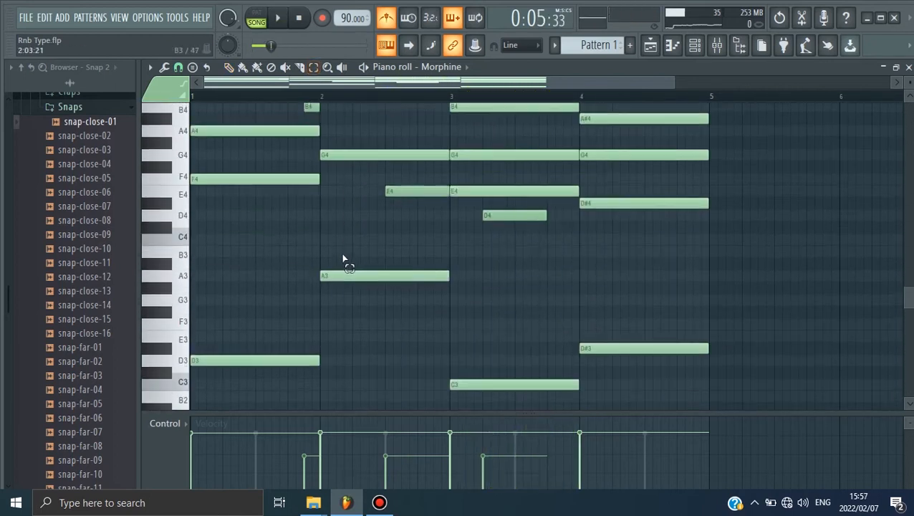
{"action": "left_click_drag", "start_coordinate": [258, 147], "coordinate": [692, 246]}
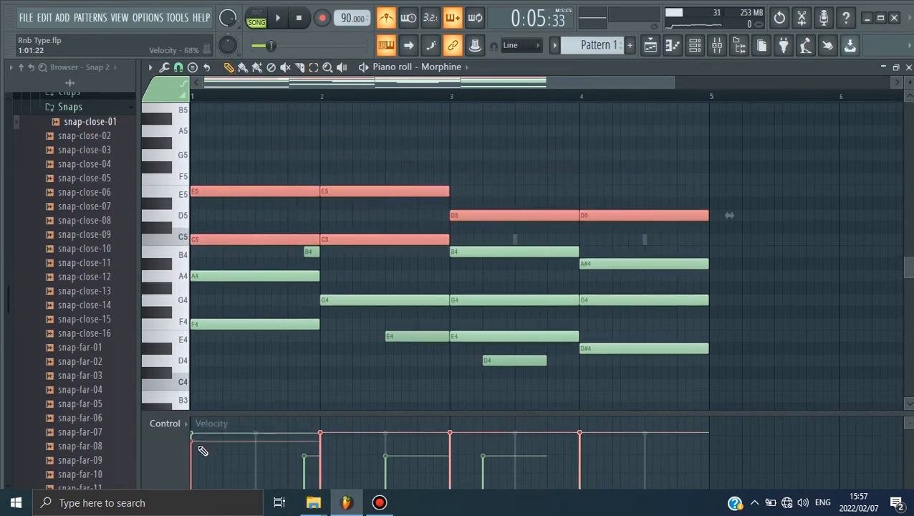
{"action": "left_click_drag", "start_coordinate": [201, 442], "coordinate": [202, 450]}
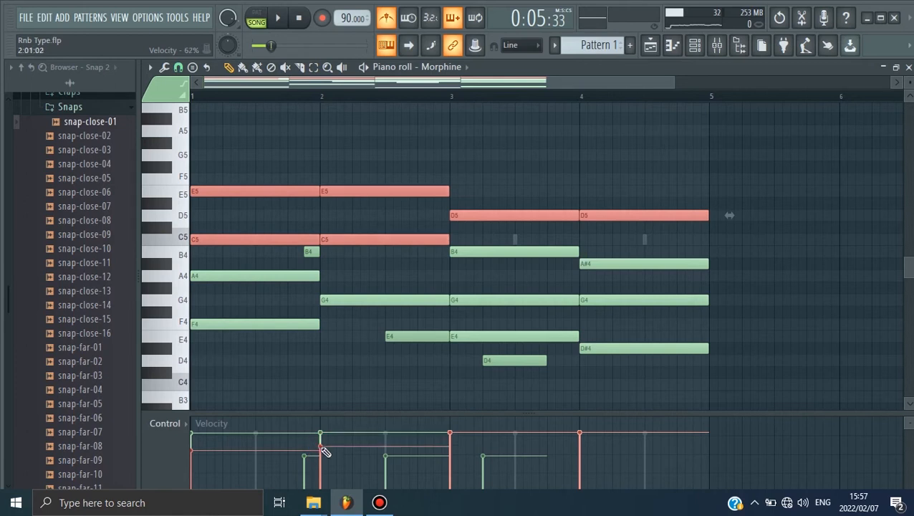
{"action": "left_click_drag", "start_coordinate": [451, 444], "coordinate": [451, 454]}
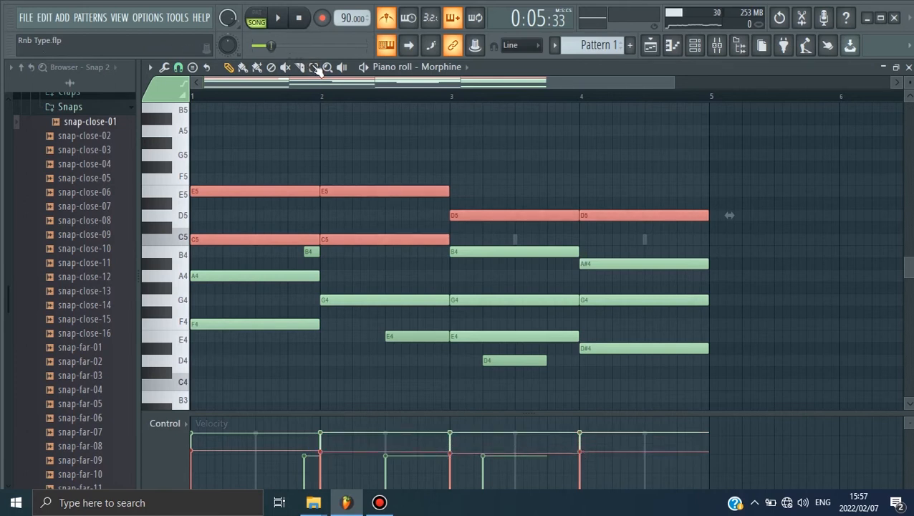
Lower the velocity of the C5 notes in bars 1 and 2 further and reduce B4 in bar 3 and A#4 in bar 4.
{"action": "left_click_drag", "start_coordinate": [256, 225], "coordinate": [363, 249]}
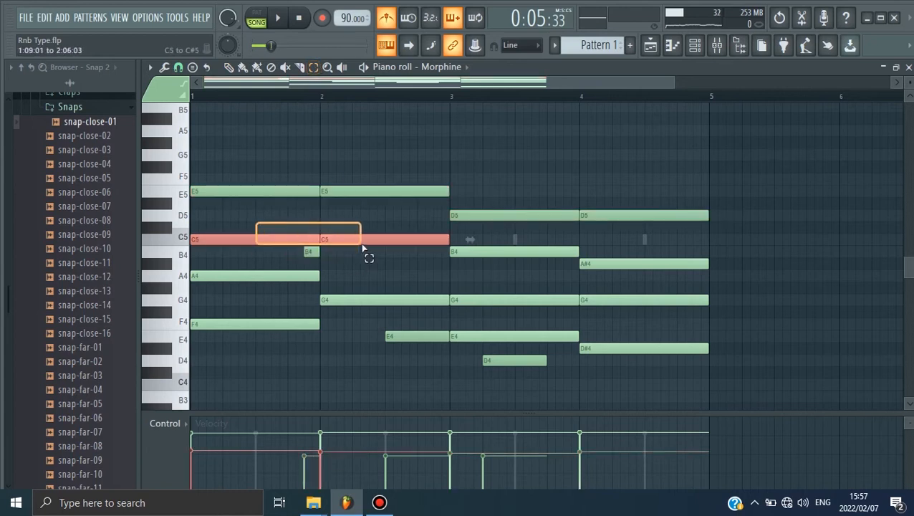
{"action": "left_click_drag", "start_coordinate": [273, 150], "coordinate": [366, 209]}
{"action": "left_click_drag", "start_coordinate": [281, 209], "coordinate": [367, 249]}
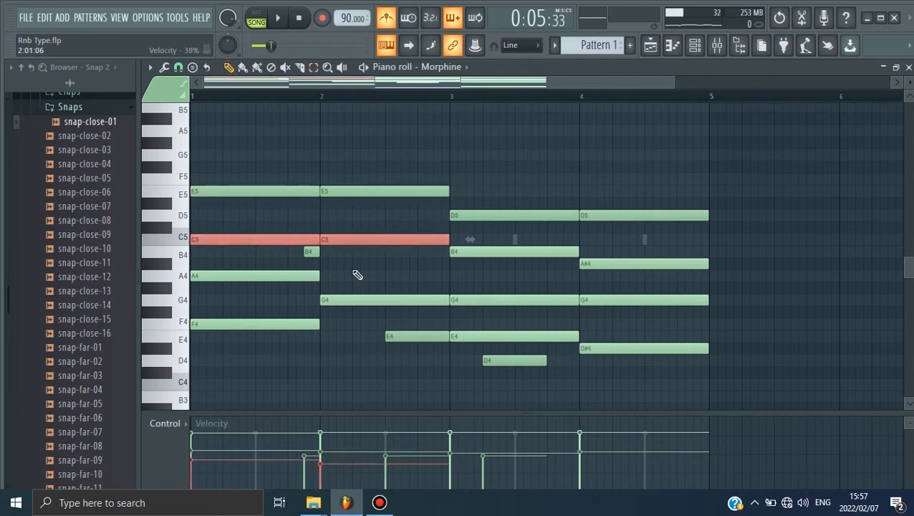
{"action": "left_click_drag", "start_coordinate": [515, 234], "coordinate": [590, 280]}
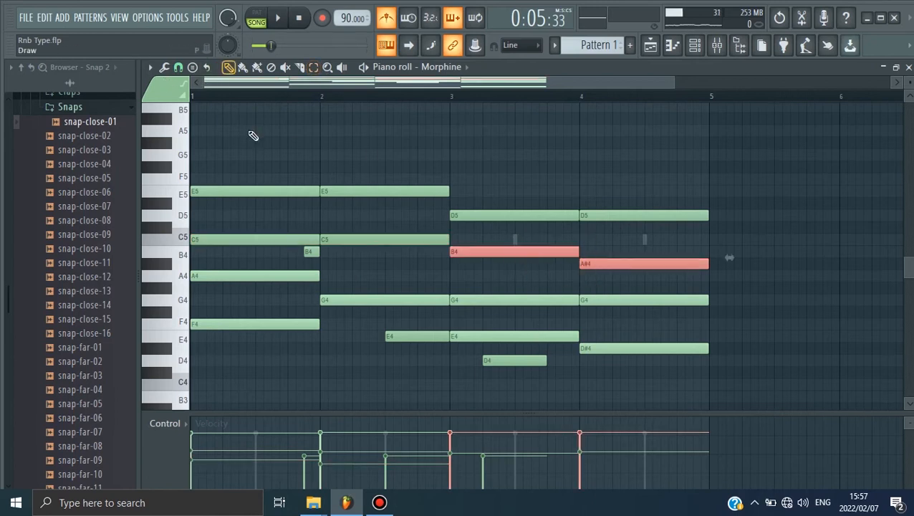
{"action": "left_click_drag", "start_coordinate": [457, 439], "coordinate": [452, 455]}
{"action": "left_click_drag", "start_coordinate": [584, 457], "coordinate": [584, 466]}
Lower the velocity of the A4 note in bar 1 and the G4 notes in bars 2 to 4 by differing amounts.
{"action": "scroll", "coordinate": [301, 235], "scroll_direction": "down", "scroll_amount": 4}
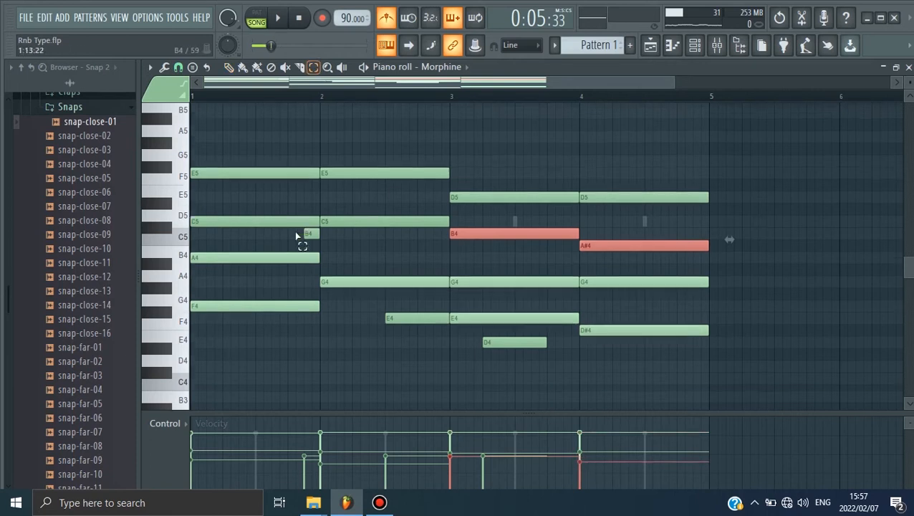
{"action": "left_click_drag", "start_coordinate": [234, 192], "coordinate": [263, 219]}
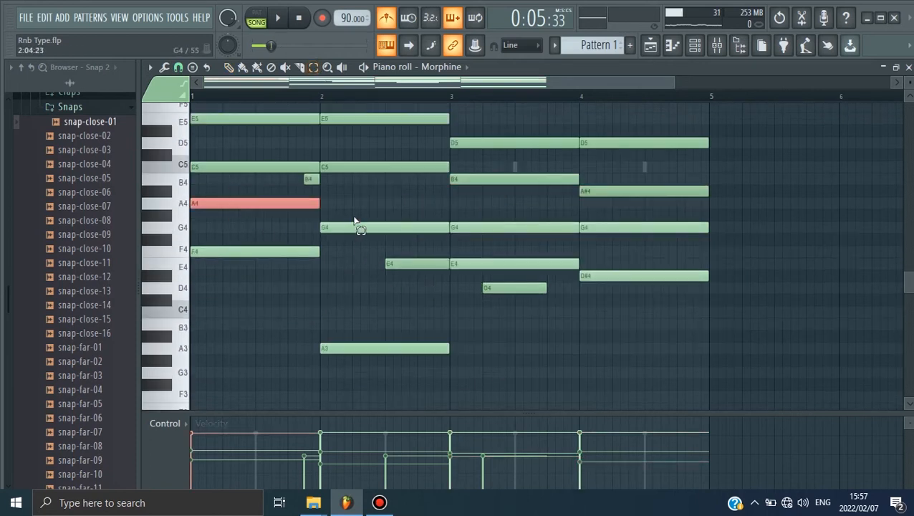
{"action": "left_click_drag", "start_coordinate": [269, 187], "coordinate": [506, 248]}
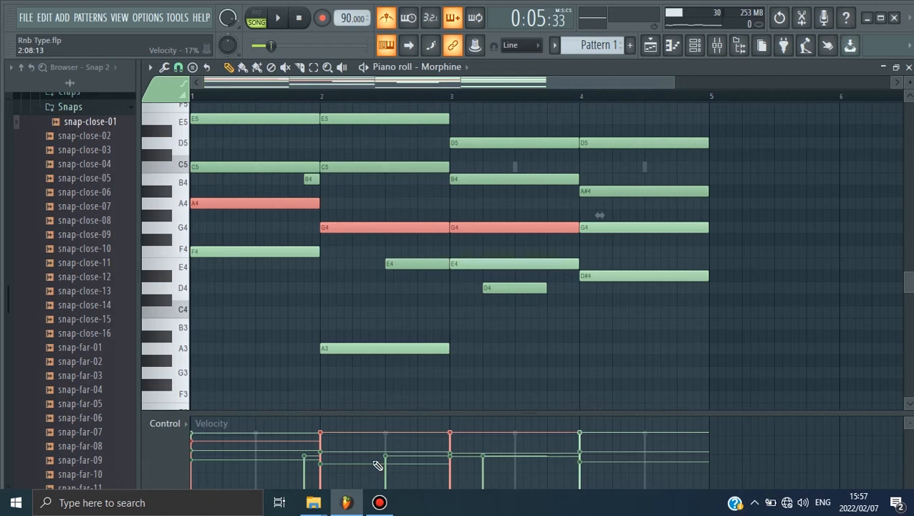
{"action": "left_click_drag", "start_coordinate": [324, 436], "coordinate": [325, 443]}
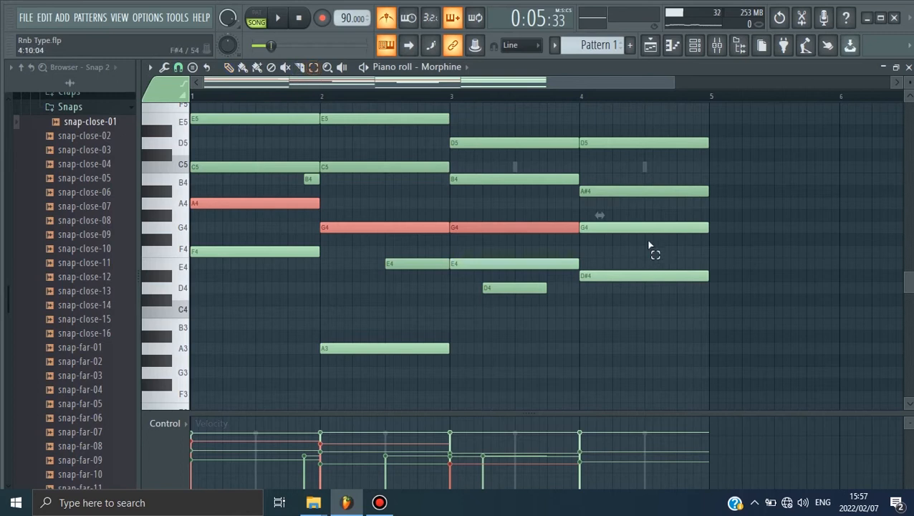
{"action": "left_click", "coordinate": [642, 227]}
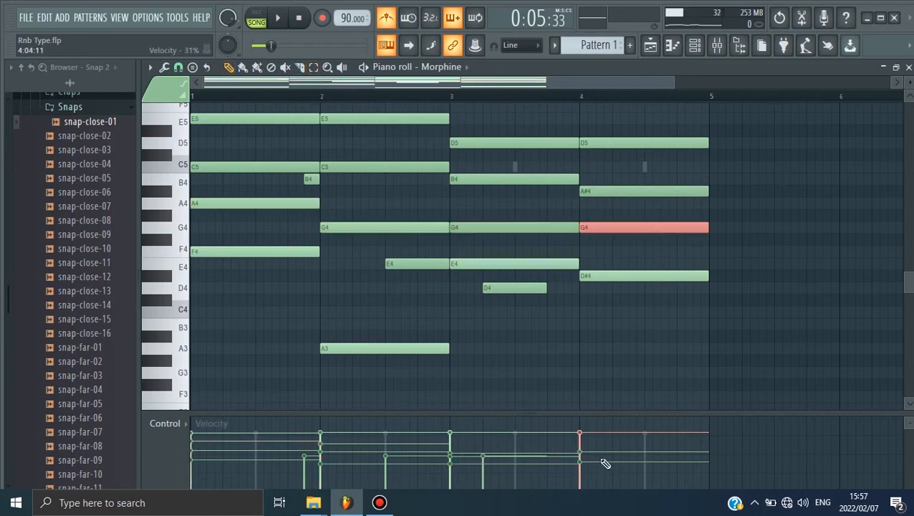
{"action": "left_click_drag", "start_coordinate": [581, 440], "coordinate": [581, 448]}
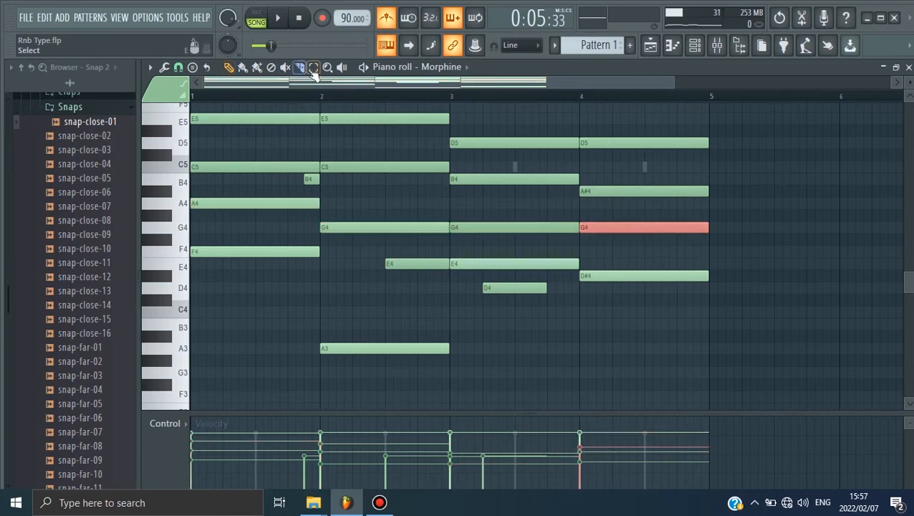
Lower the velocity of F4 in bar 1, the long E4 in bar 3 and D#4 in bar 4.
{"action": "left_click_drag", "start_coordinate": [251, 223], "coordinate": [334, 231]}
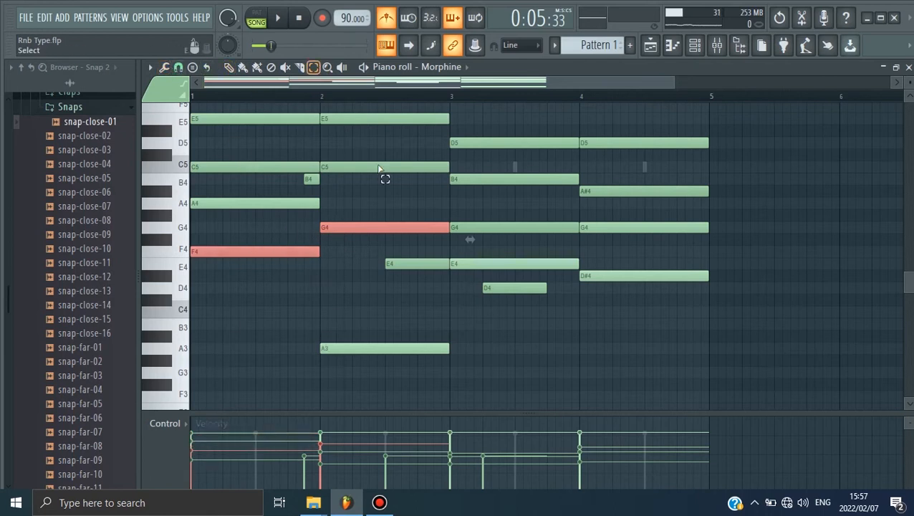
{"action": "left_click_drag", "start_coordinate": [457, 248], "coordinate": [494, 280]}
{"action": "left_click_drag", "start_coordinate": [618, 266], "coordinate": [566, 290]}
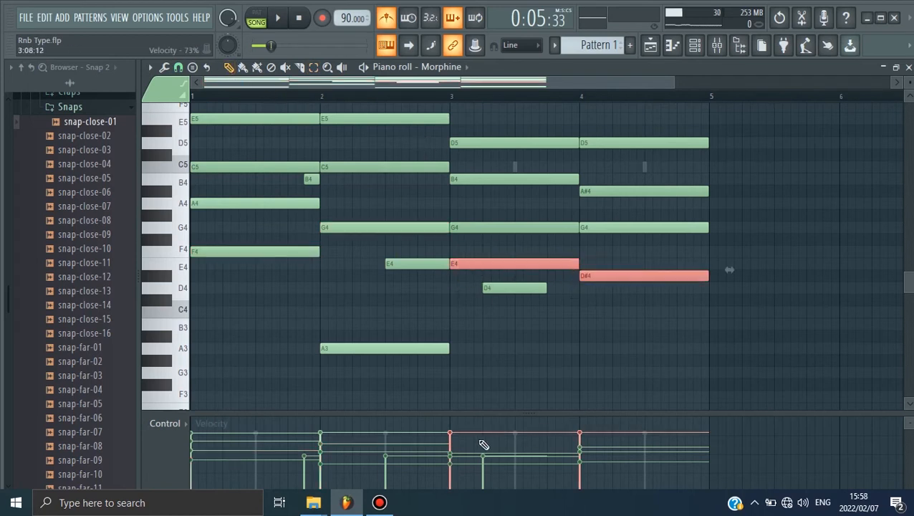
{"action": "left_click_drag", "start_coordinate": [451, 433], "coordinate": [519, 439]}
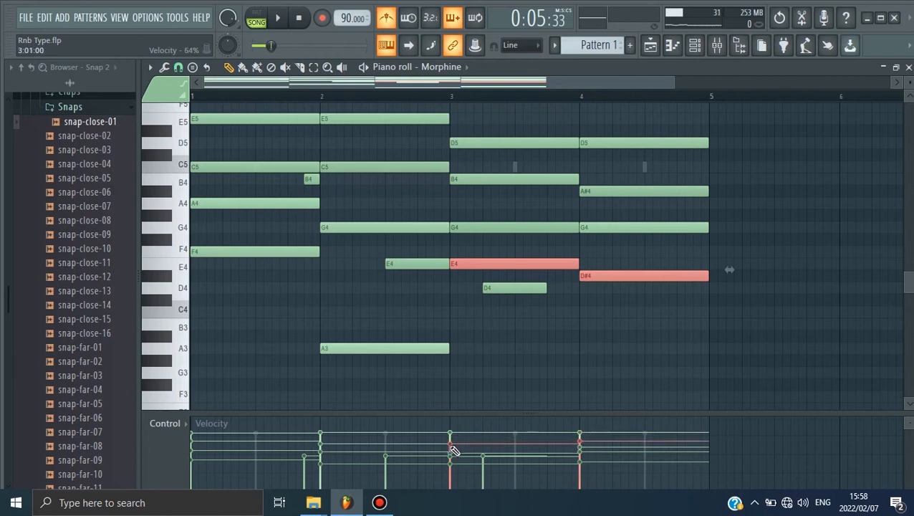
Play back the progression, delete the D4 note in bar 3 and stop playback.
{"action": "key", "text": "space"}
{"action": "key", "text": "space"}
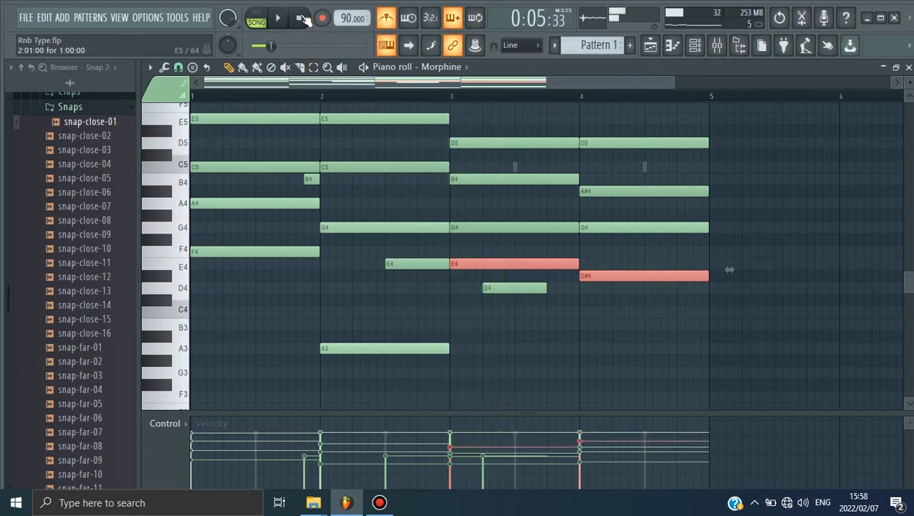
{"action": "left_click", "coordinate": [278, 20]}
{"action": "right_click", "coordinate": [510, 288]}
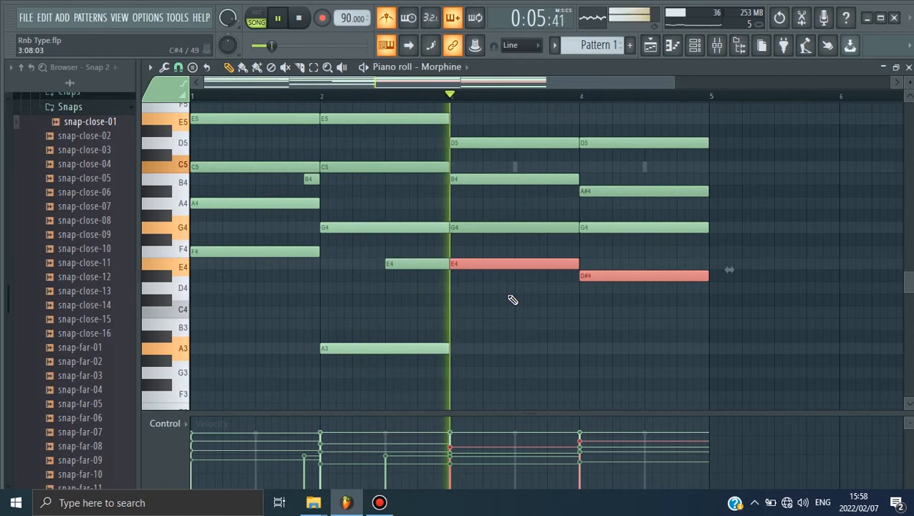
{"action": "key", "text": "space"}
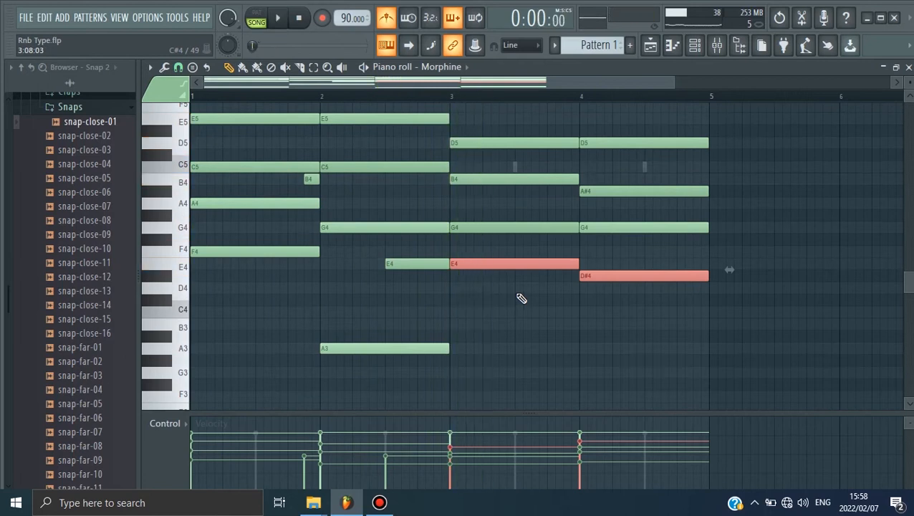
Switch the control lane below the notes from velocity to note panning.
{"action": "scroll", "coordinate": [380, 271], "scroll_direction": "down", "scroll_amount": 4}
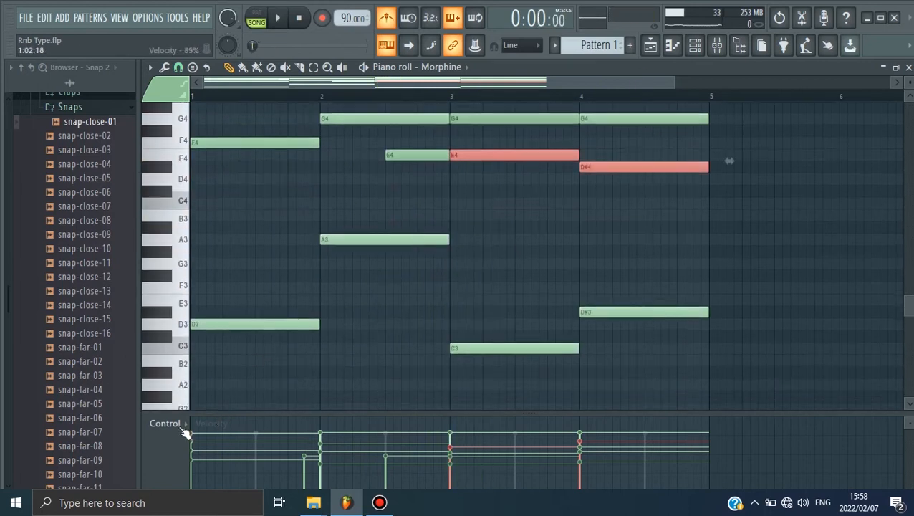
{"action": "left_click", "coordinate": [183, 426]}
{"action": "left_click", "coordinate": [189, 407]}
{"action": "scroll", "coordinate": [289, 156], "scroll_direction": "up", "scroll_amount": 3}
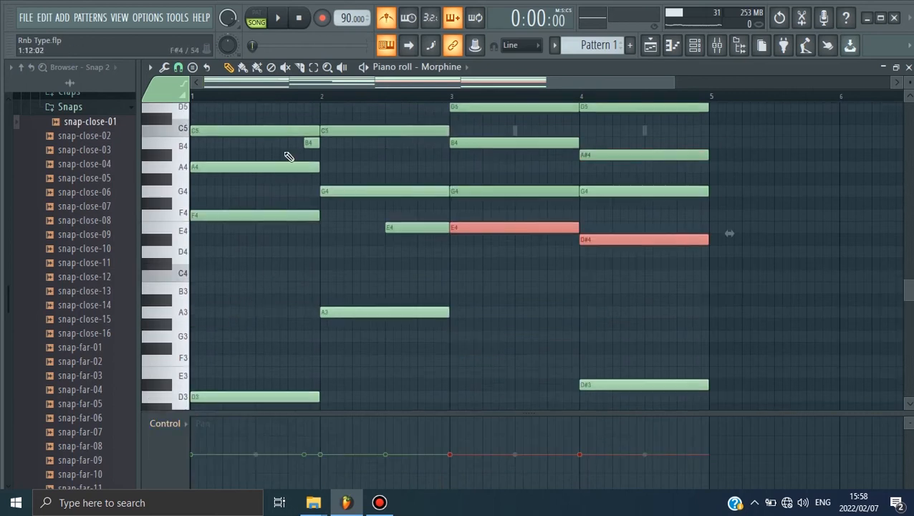
Pan the top notes, E5 in bars 1 and 2 and D5 in bars 3 and 4, fully to the right.
{"action": "left_click", "coordinate": [314, 68]}
{"action": "scroll", "coordinate": [275, 204], "scroll_direction": "up", "scroll_amount": 3}
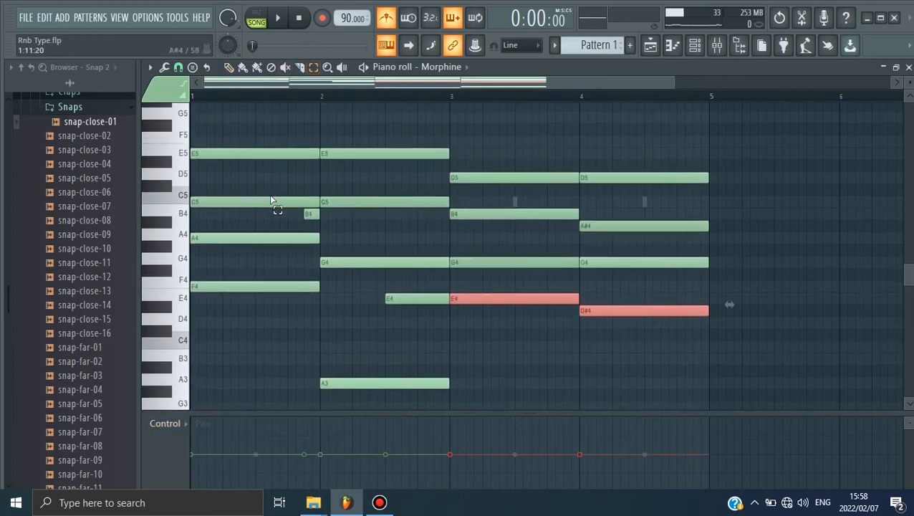
{"action": "left_click_drag", "start_coordinate": [243, 119], "coordinate": [648, 186]}
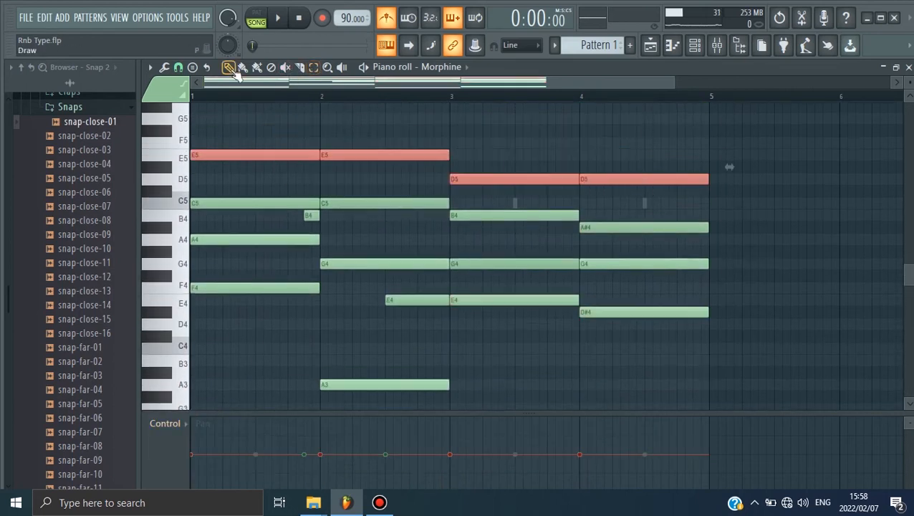
{"action": "left_click_drag", "start_coordinate": [328, 457], "coordinate": [420, 427]}
{"action": "left_click_drag", "start_coordinate": [466, 454], "coordinate": [580, 464]}
{"action": "left_click", "coordinate": [586, 417]}
Pan A4 in bar 1 and the G4 notes in bars 2 to 4 left by differing amounts, with bar 2 at about 52%.
{"action": "left_click_drag", "start_coordinate": [241, 226], "coordinate": [404, 273]}
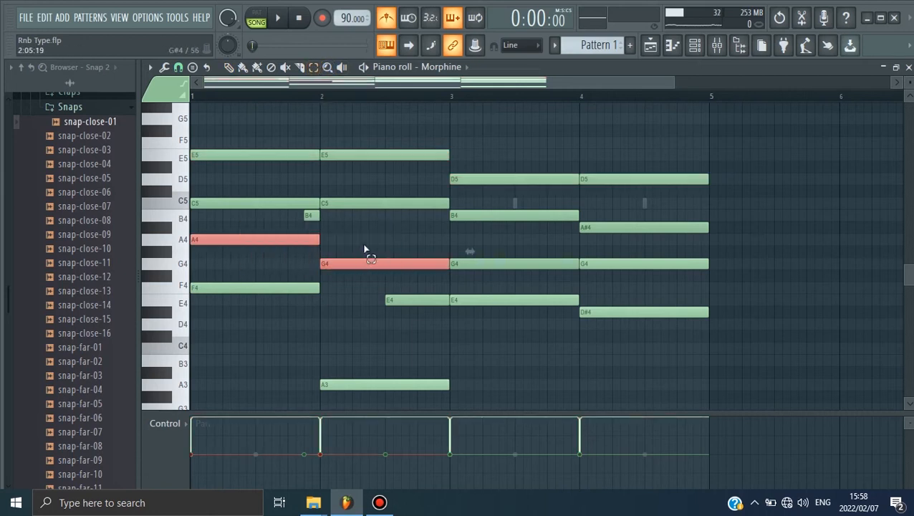
{"action": "left_click_drag", "start_coordinate": [696, 256], "coordinate": [301, 268]}
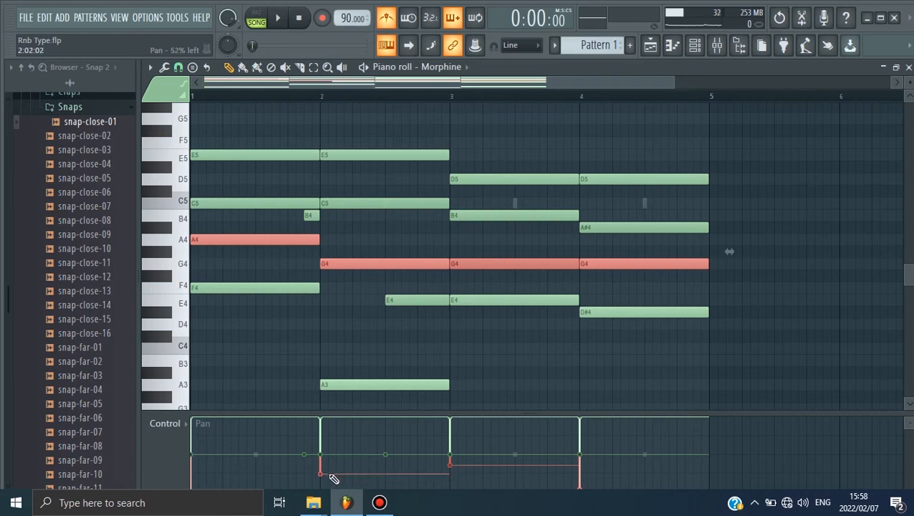
Save the project and give F4 in bar 1, both E4 notes and D#4 in bar 4 differing pans, with bar 2's E4 about 50% left.
{"action": "left_click", "coordinate": [26, 17]}
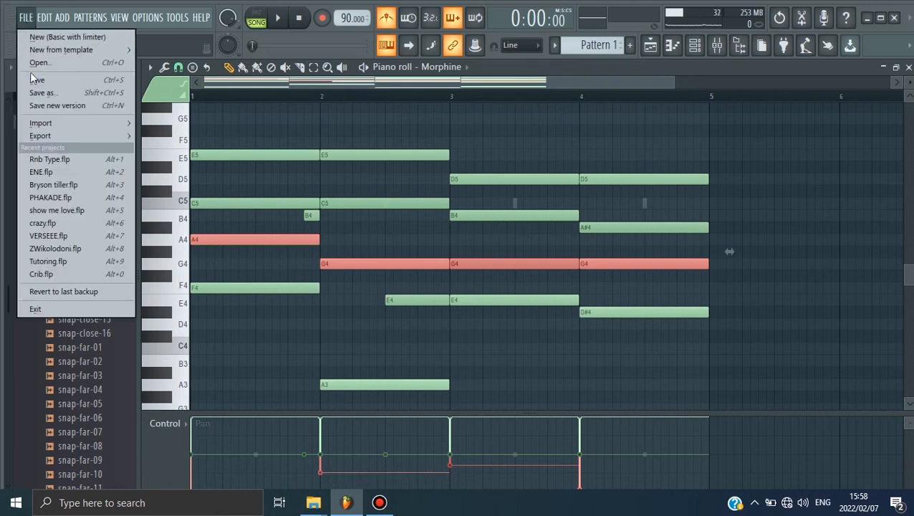
{"action": "left_click", "coordinate": [37, 75]}
{"action": "scroll", "coordinate": [482, 222], "scroll_direction": "down", "scroll_amount": 2}
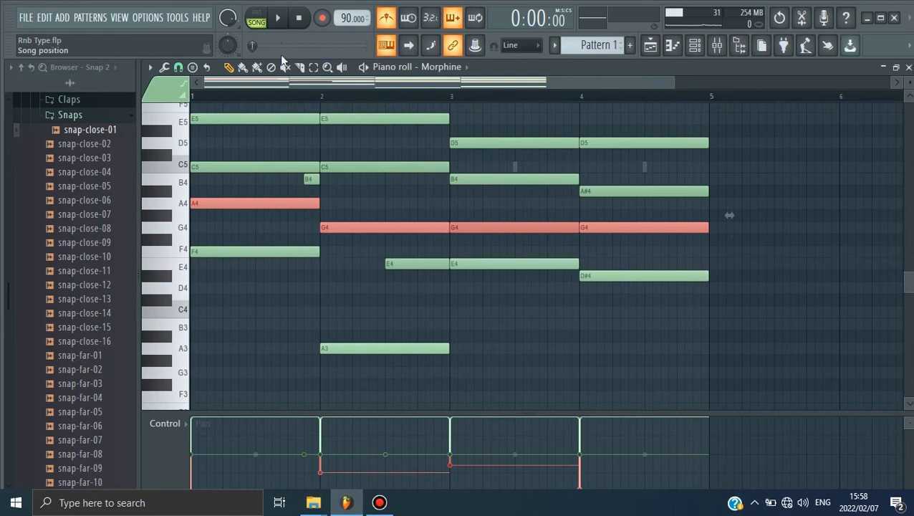
{"action": "scroll", "coordinate": [318, 240], "scroll_direction": "down", "scroll_amount": 4}
{"action": "left_click_drag", "start_coordinate": [267, 127], "coordinate": [623, 208]}
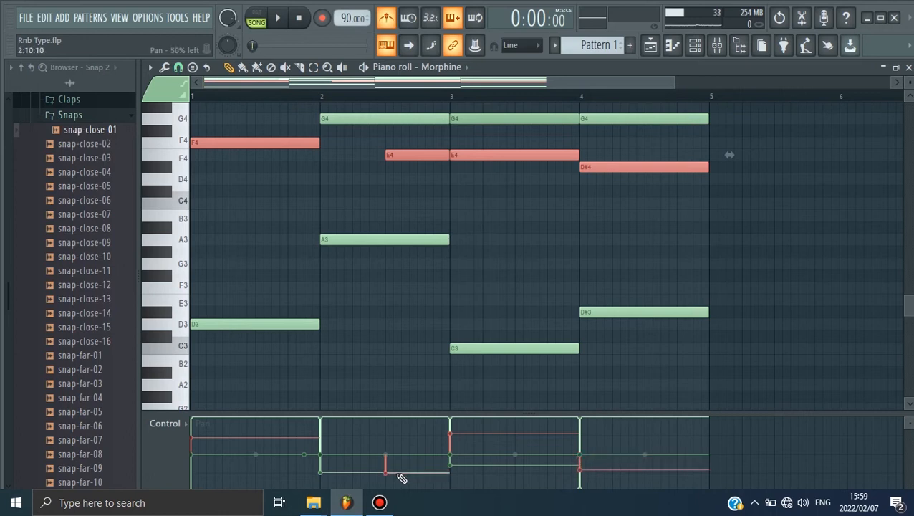
Pan A3 in bar 2 to the right and save the project.
{"action": "left_click_drag", "start_coordinate": [303, 209], "coordinate": [425, 288]}
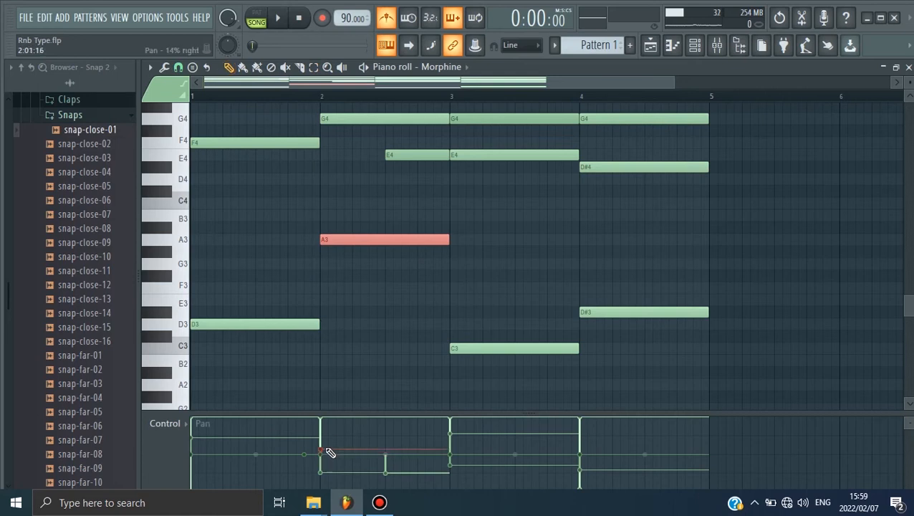
{"action": "left_click_drag", "start_coordinate": [426, 252], "coordinate": [631, 350]}
{"action": "scroll", "coordinate": [559, 300], "scroll_direction": "down", "scroll_amount": 5}
{"action": "scroll", "coordinate": [552, 318], "scroll_direction": "up", "scroll_amount": 5}
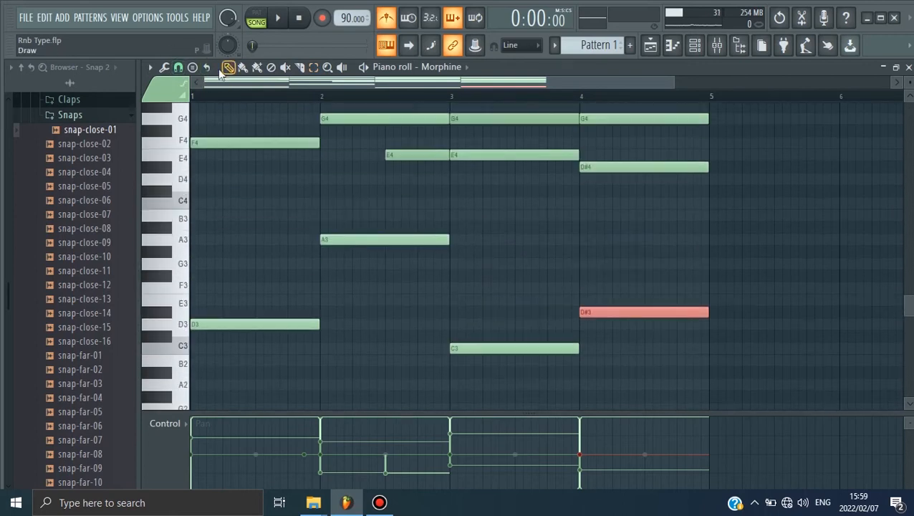
{"action": "left_click", "coordinate": [26, 17]}
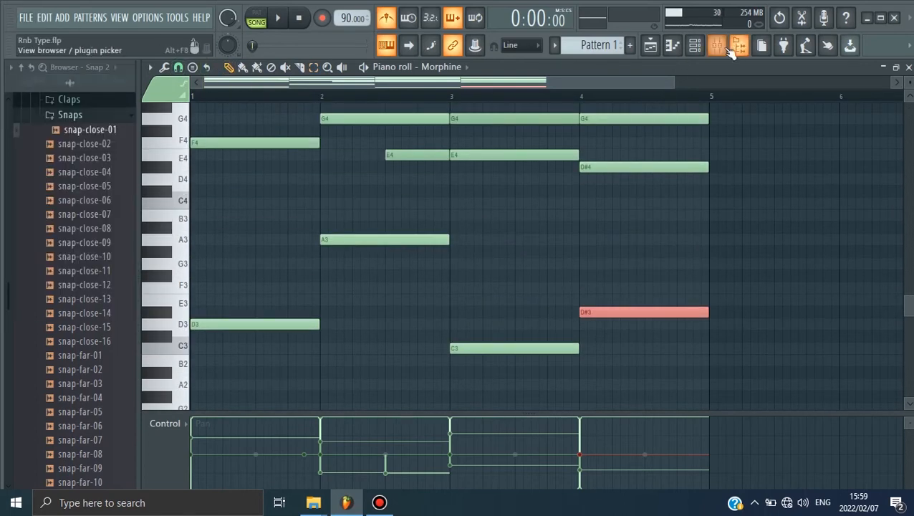
Mute the Morphine channel and clone it.
{"action": "left_click", "coordinate": [704, 50]}
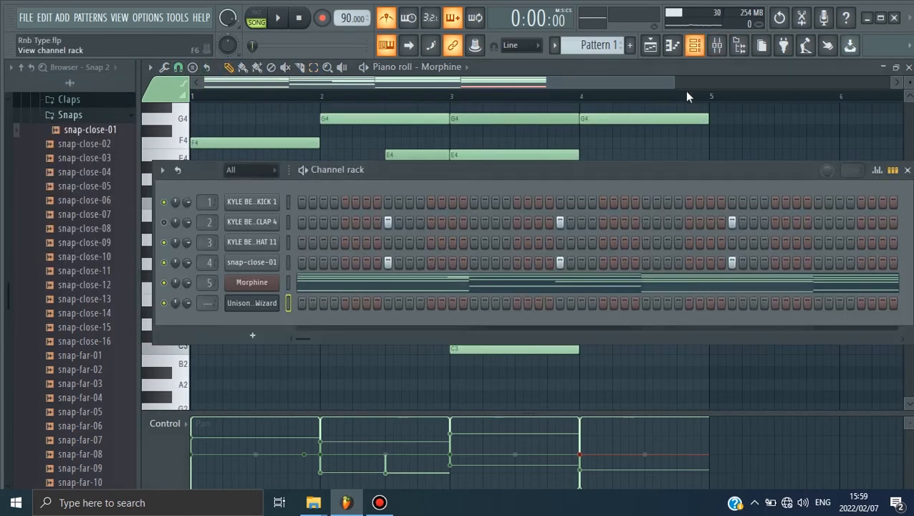
{"action": "left_click", "coordinate": [266, 282]}
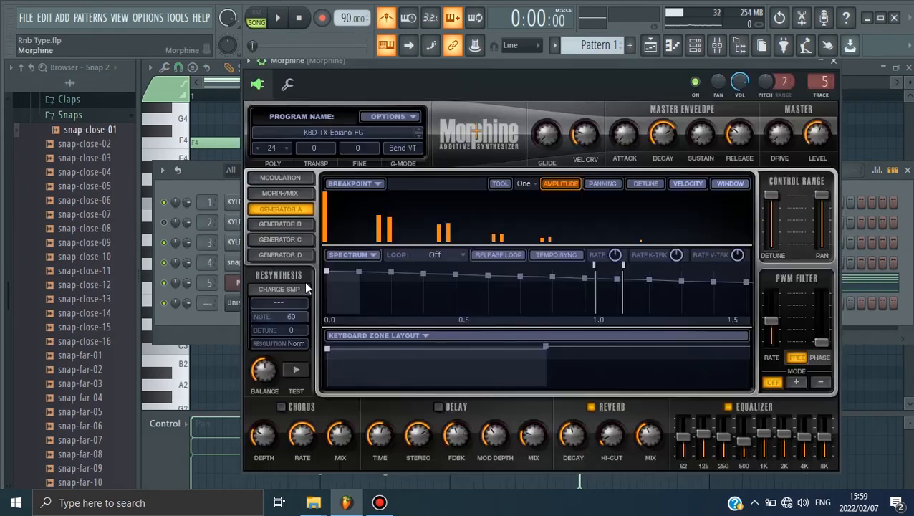
{"action": "left_click", "coordinate": [202, 180]}
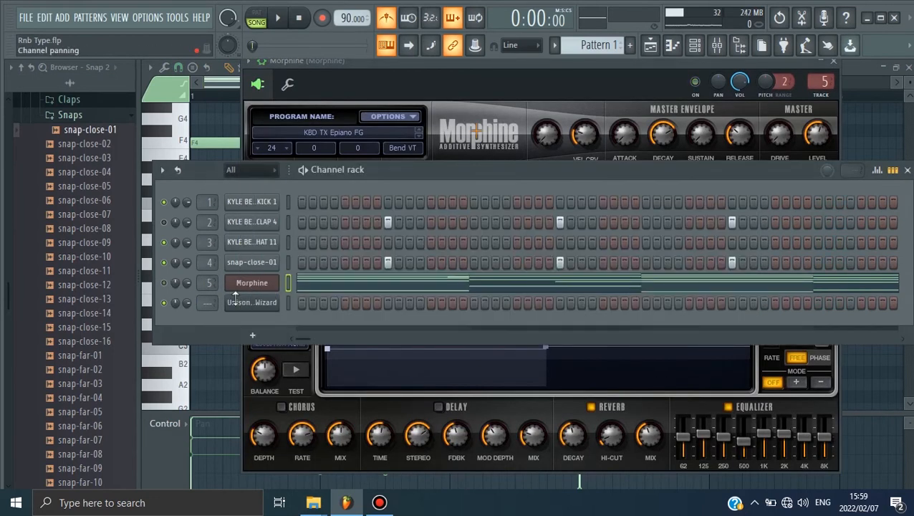
{"action": "right_click", "coordinate": [271, 283]}
{"action": "left_click", "coordinate": [303, 400]}
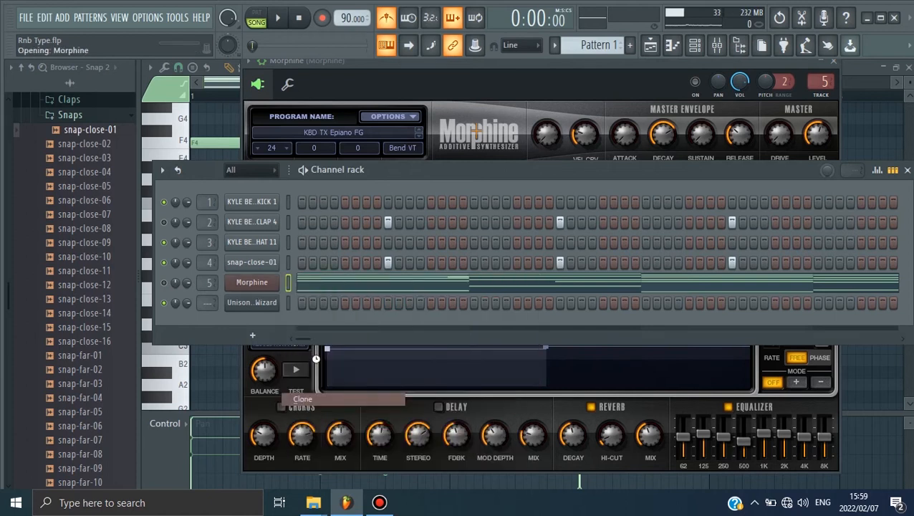
{"action": "left_click", "coordinate": [218, 336]}
Generate a 4-bar R&B melody in C Maj | A Min with Unison MIDI Wizard and place it in the Morphine #2 piano roll.
{"action": "right_click", "coordinate": [247, 306]}
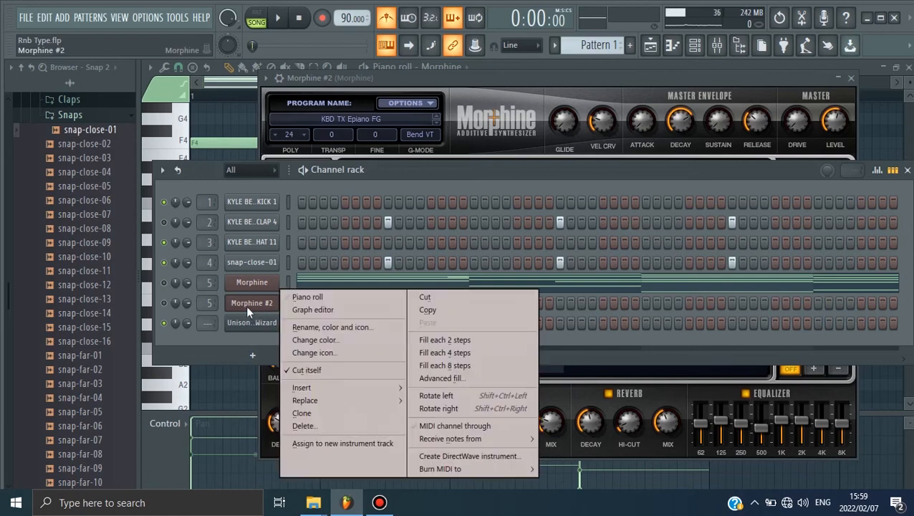
{"action": "left_click", "coordinate": [304, 296]}
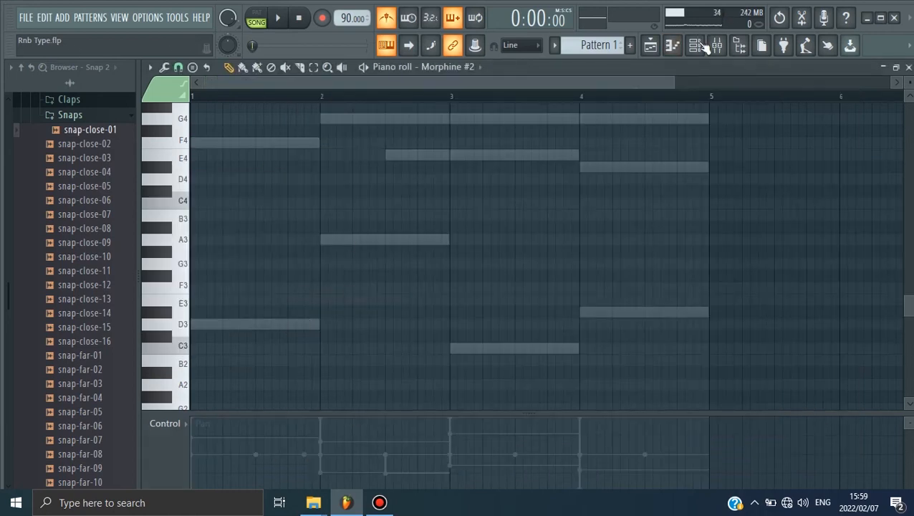
{"action": "left_click", "coordinate": [699, 45]}
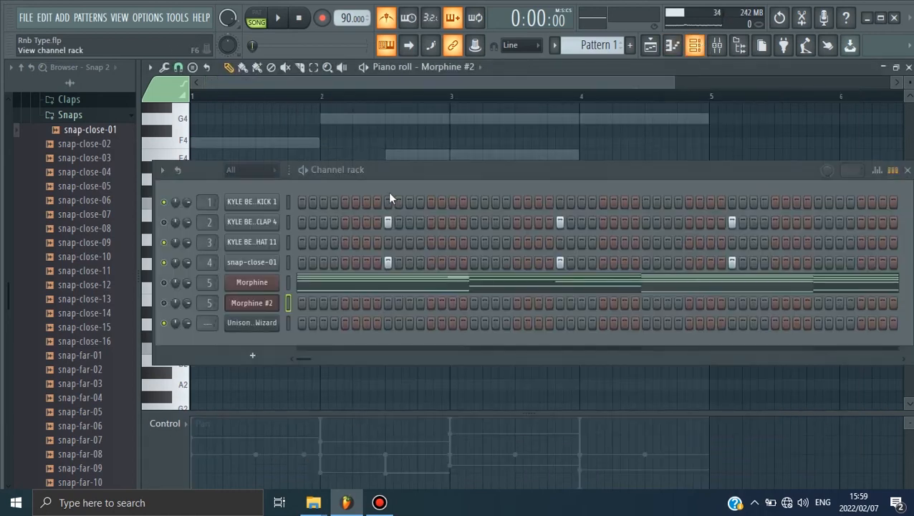
{"action": "left_click", "coordinate": [265, 323]}
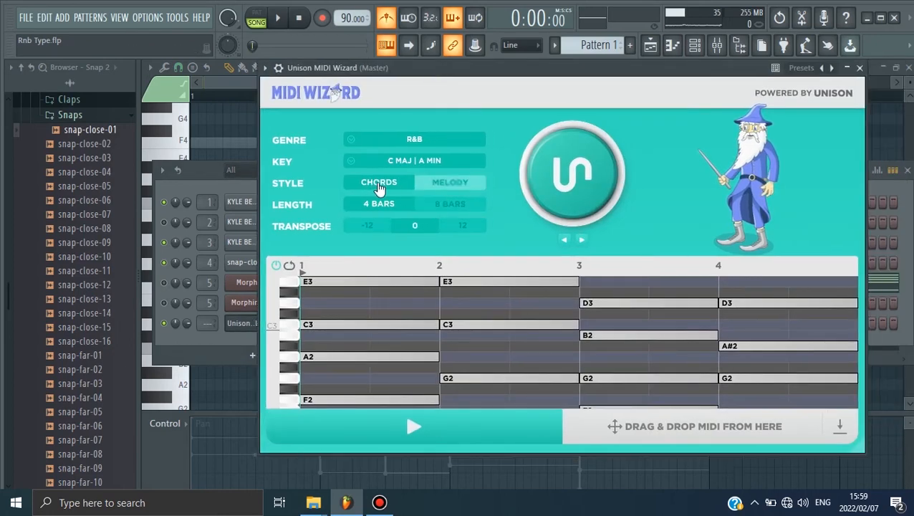
{"action": "left_click", "coordinate": [555, 187]}
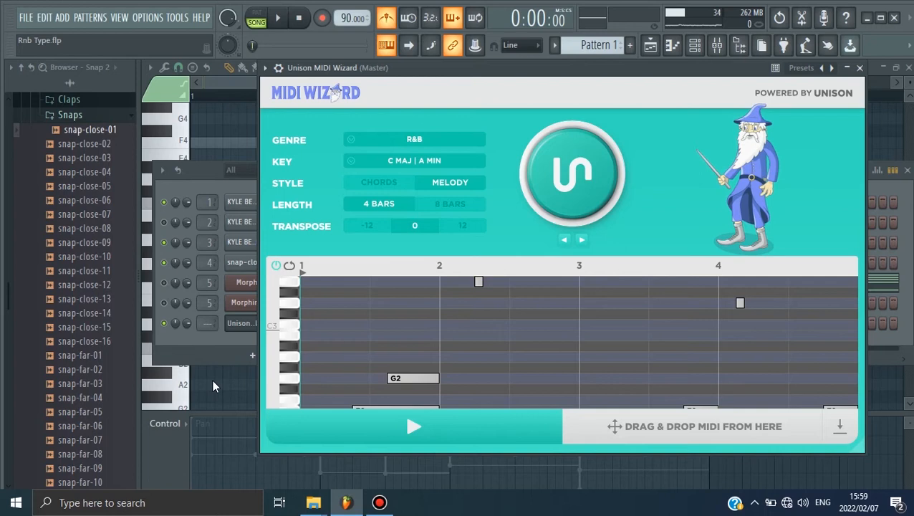
{"action": "left_click_drag", "start_coordinate": [213, 381], "coordinate": [213, 381]}
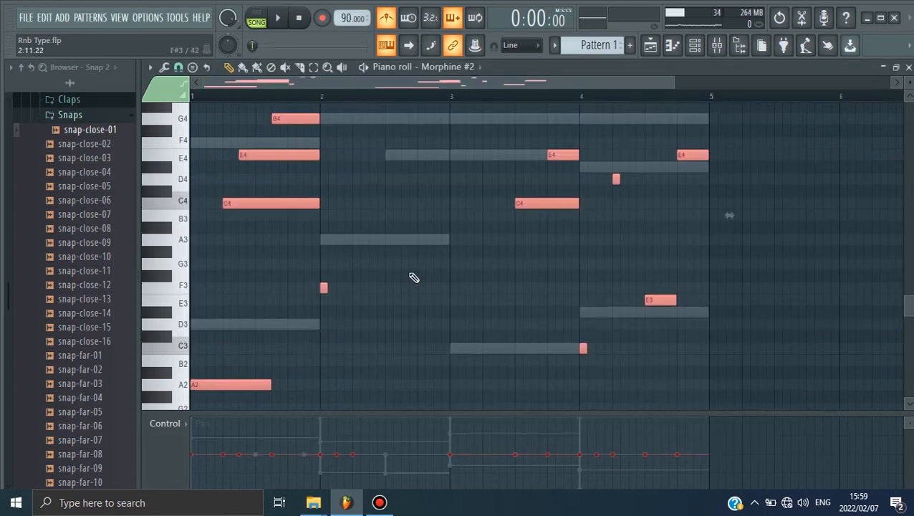
{"action": "scroll", "coordinate": [413, 277], "scroll_direction": "up", "scroll_amount": 6}
Dismiss the new-project prompt and save the current project.
{"action": "key", "text": "ctrl+n"}
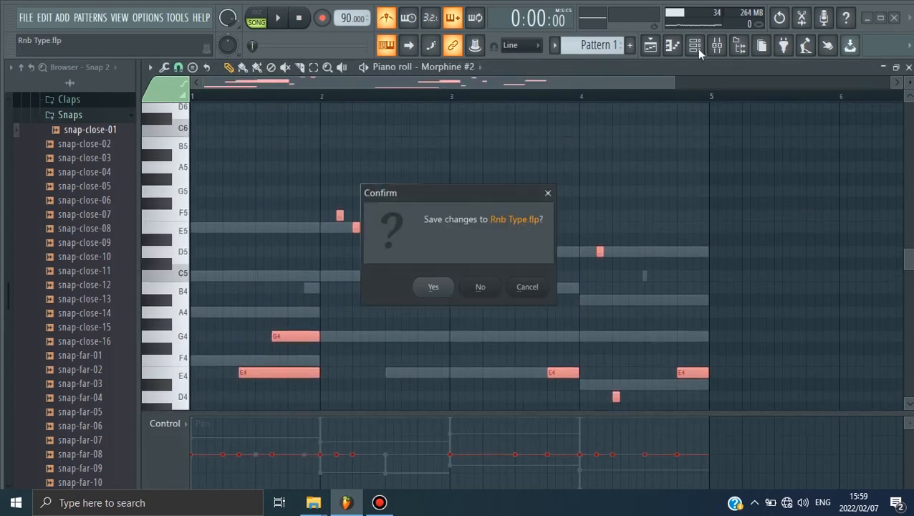
{"action": "left_click", "coordinate": [548, 195]}
{"action": "left_click", "coordinate": [29, 20]}
{"action": "left_click", "coordinate": [36, 79]}
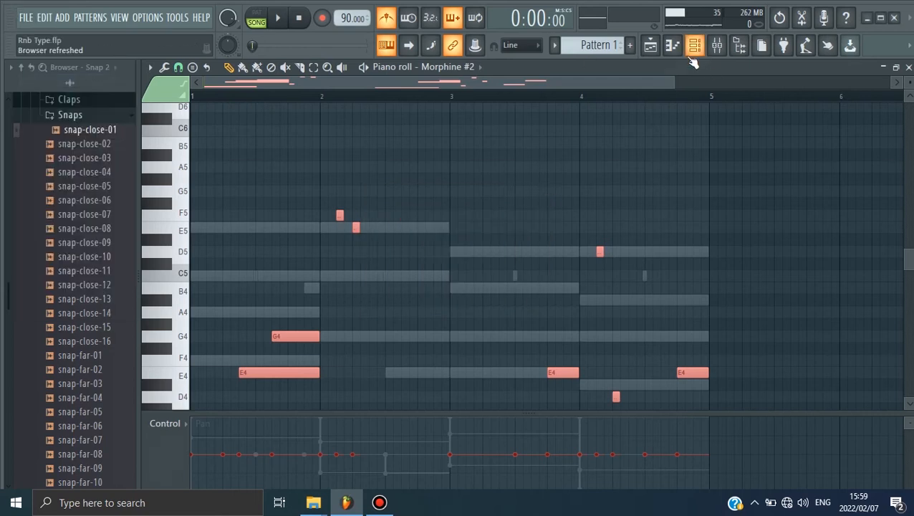
Play back the melody on Morphine #2 and set that channel's root note to C4.
{"action": "left_click", "coordinate": [693, 50]}
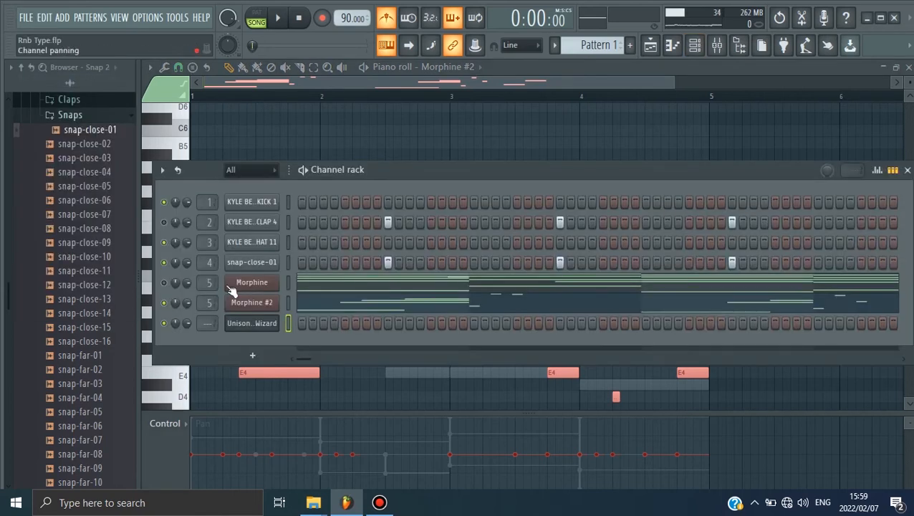
{"action": "key", "text": "space"}
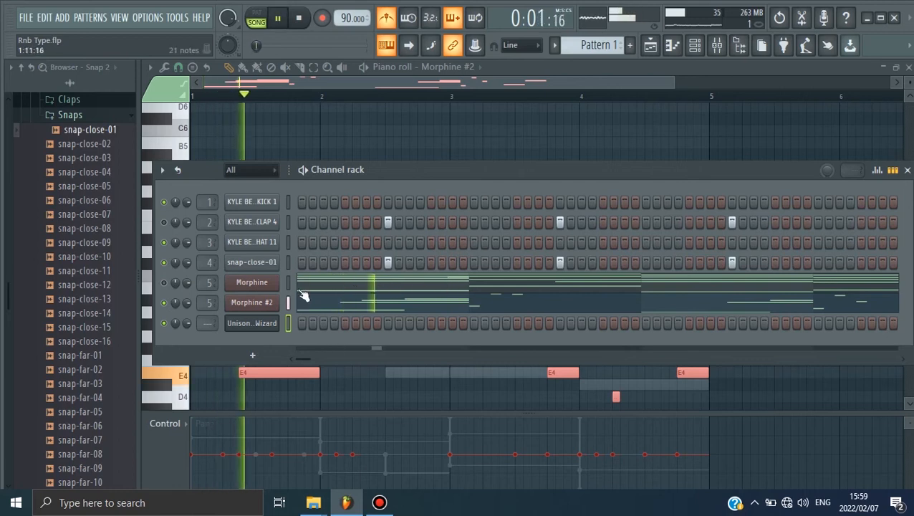
{"action": "left_click", "coordinate": [255, 303]}
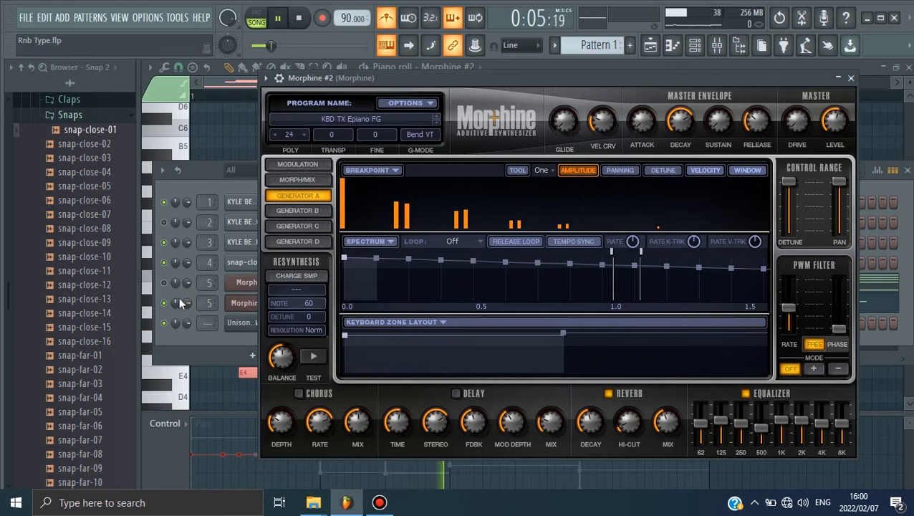
{"action": "left_click", "coordinate": [280, 78]}
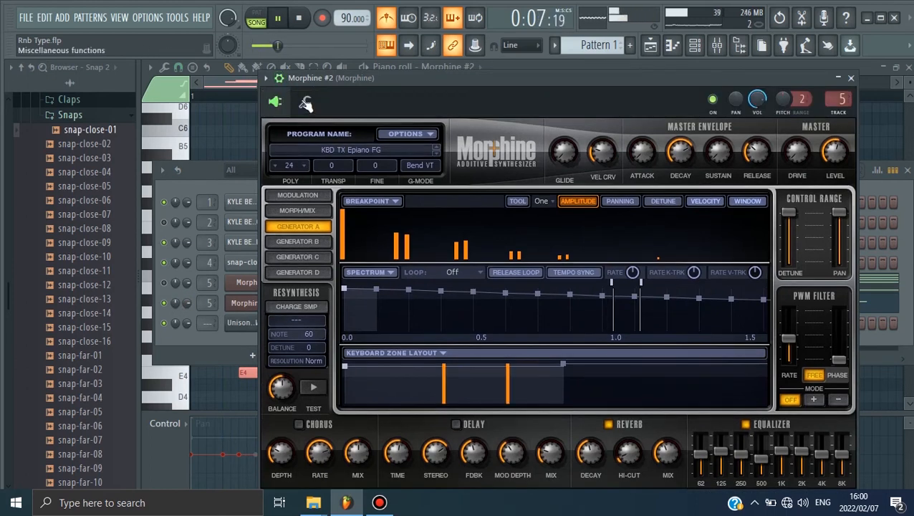
{"action": "left_click", "coordinate": [305, 102]}
{"action": "right_click", "coordinate": [394, 362]}
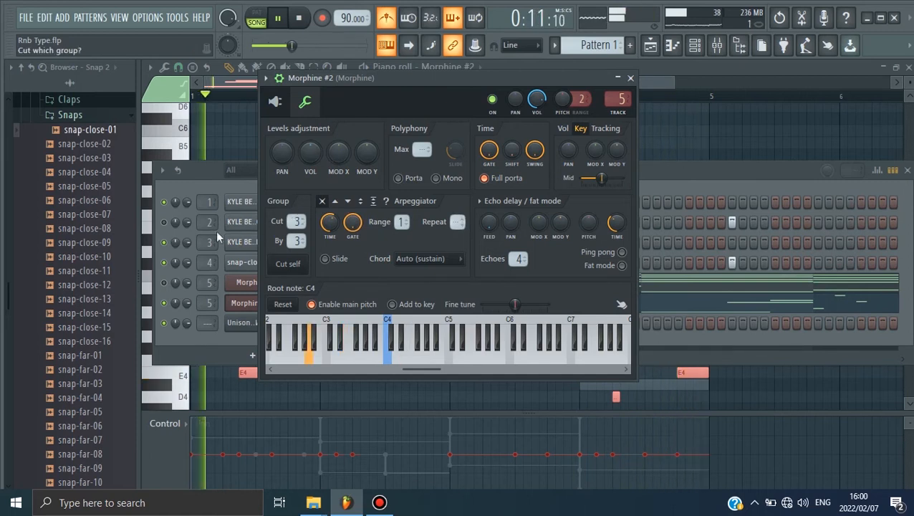
Unmute the Morphine chords, mute Morphine #2 and stop playback.
{"action": "left_click", "coordinate": [198, 180]}
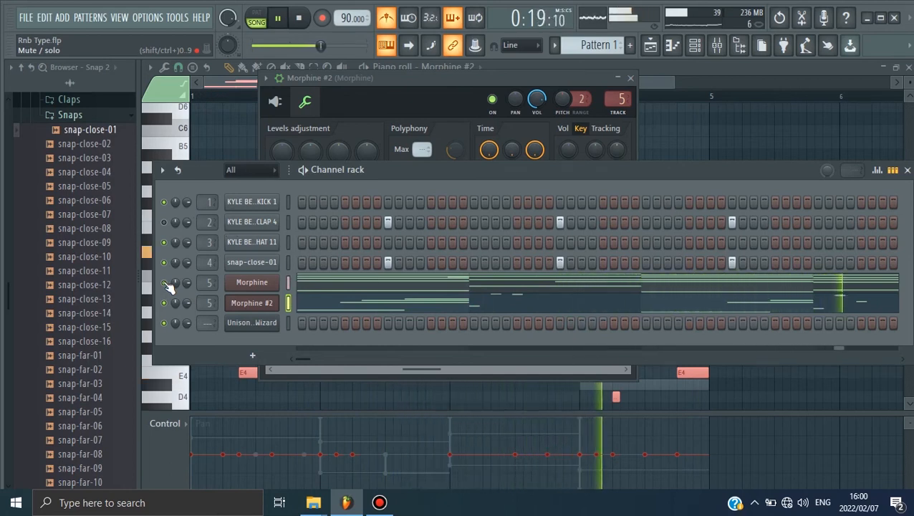
{"action": "left_click", "coordinate": [164, 303]}
{"action": "left_click", "coordinate": [299, 19]}
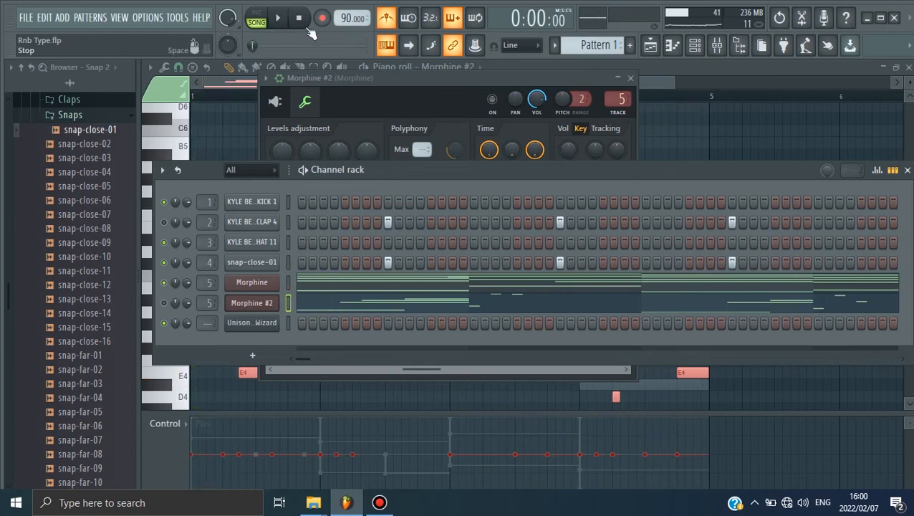
Cut the generated melody notes out of the Morphine #2 channel.
{"action": "right_click", "coordinate": [254, 304]}
{"action": "left_click", "coordinate": [423, 297]}
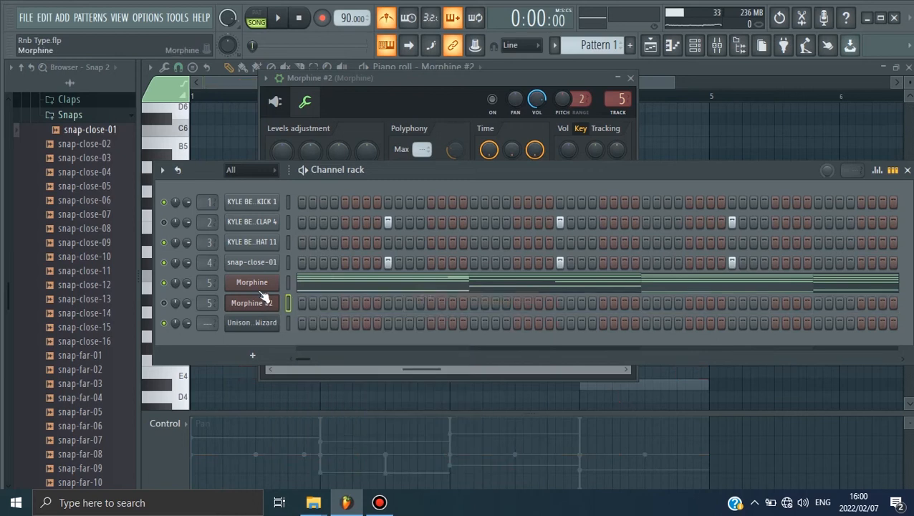
{"action": "left_click", "coordinate": [225, 78]}
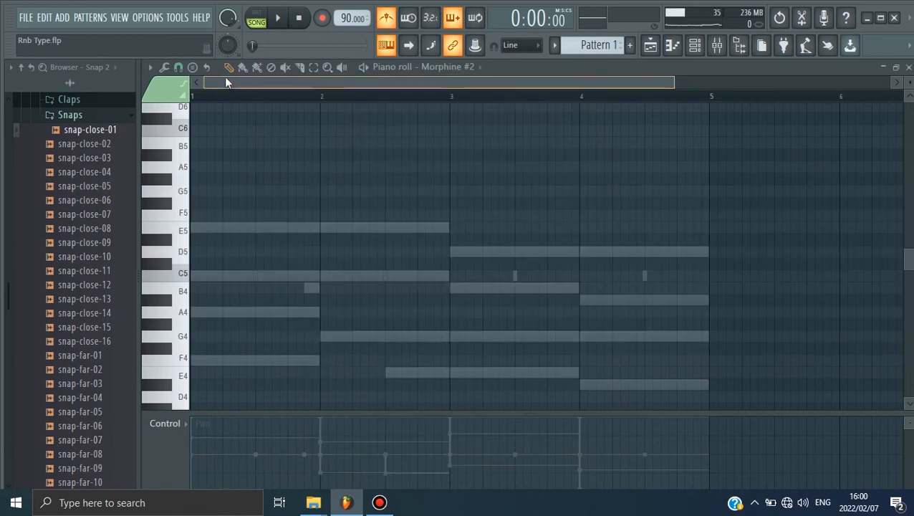
Play the Morphine chords with the metronome turned off and bring up the channel rack.
{"action": "left_click", "coordinate": [280, 20]}
{"action": "scroll", "coordinate": [521, 188], "scroll_direction": "down", "scroll_amount": 1}
{"action": "scroll", "coordinate": [524, 192], "scroll_direction": "down", "scroll_amount": 4}
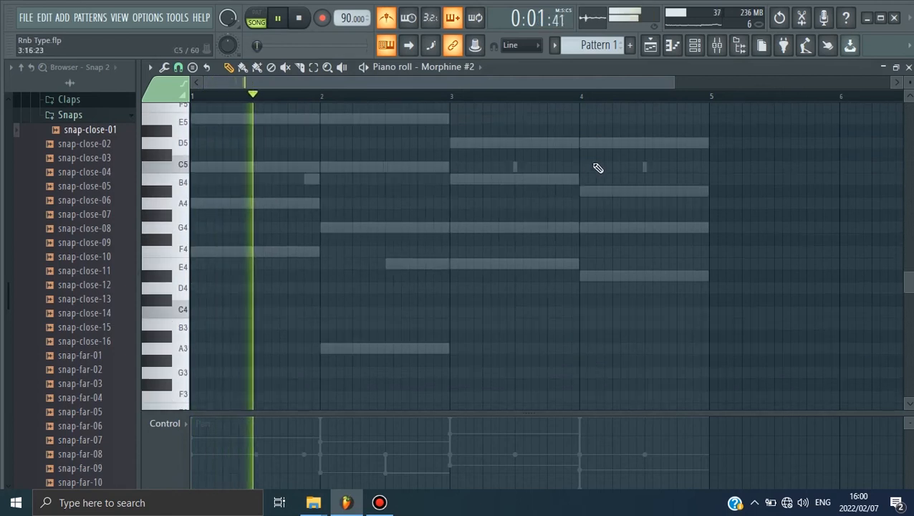
{"action": "left_click", "coordinate": [693, 45]}
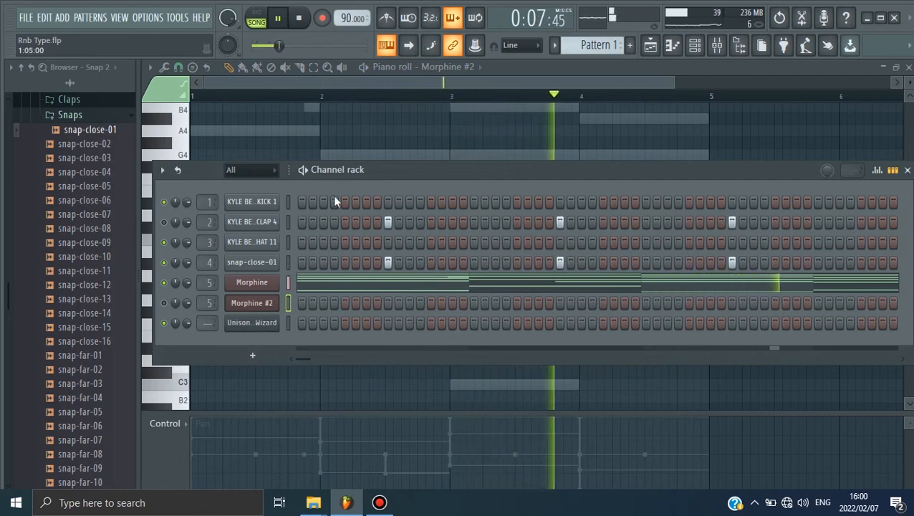
{"action": "left_click_drag", "start_coordinate": [402, 175], "coordinate": [384, 138]}
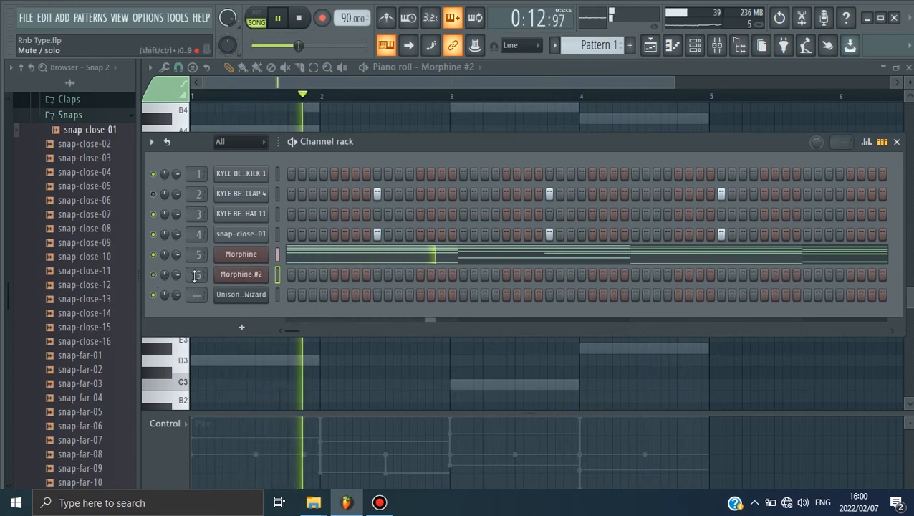
Unmute Morphine #2 and load the ATM Stalker preset from its Pads & Atmos bank.
{"action": "left_click", "coordinate": [252, 274]}
{"action": "left_click", "coordinate": [275, 101]}
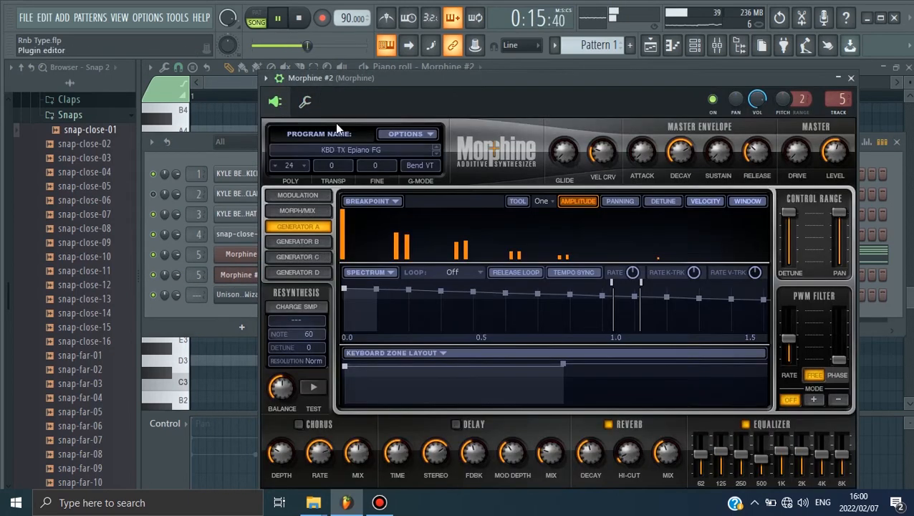
{"action": "left_click", "coordinate": [344, 152]}
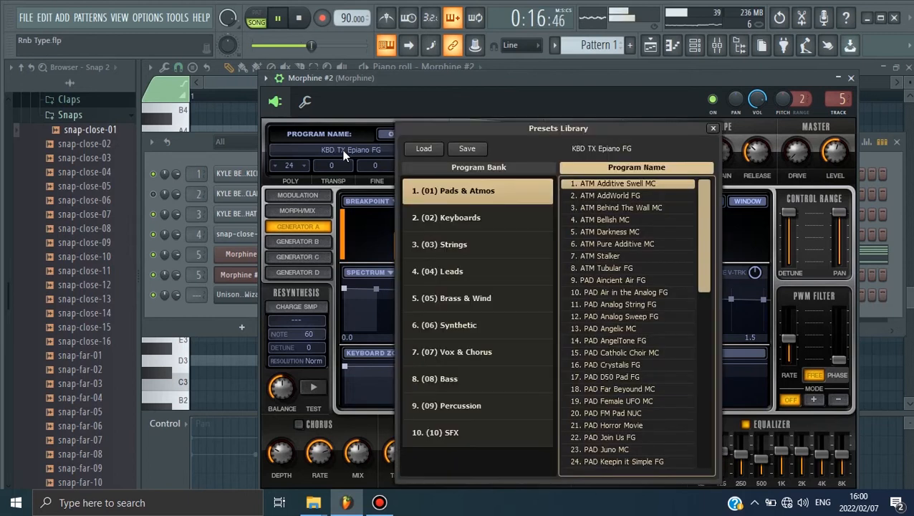
{"action": "left_click", "coordinate": [628, 194]}
{"action": "left_click", "coordinate": [627, 256]}
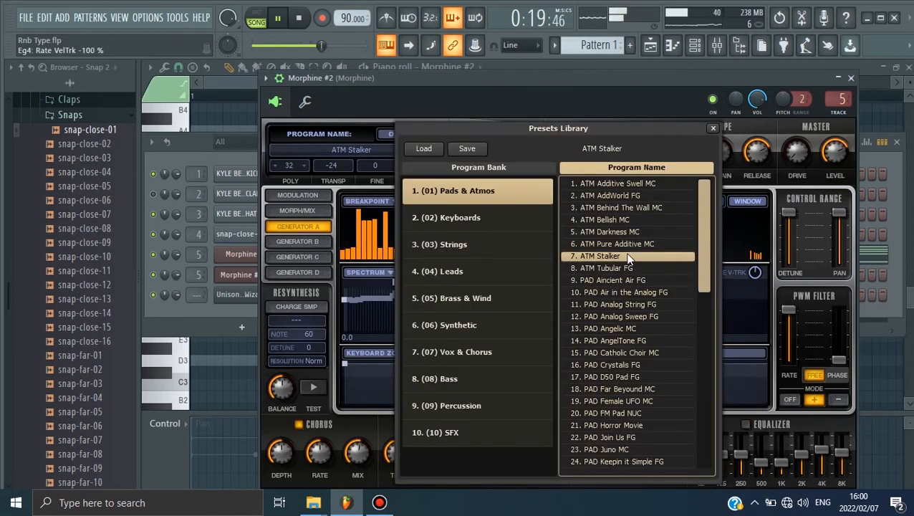
Open the piano roll of the Morphine #2 channel.
{"action": "right_click", "coordinate": [238, 277]}
{"action": "right_click", "coordinate": [258, 275]}
{"action": "left_click", "coordinate": [278, 277]}
{"action": "right_click", "coordinate": [261, 277]}
{"action": "left_click", "coordinate": [291, 277]}
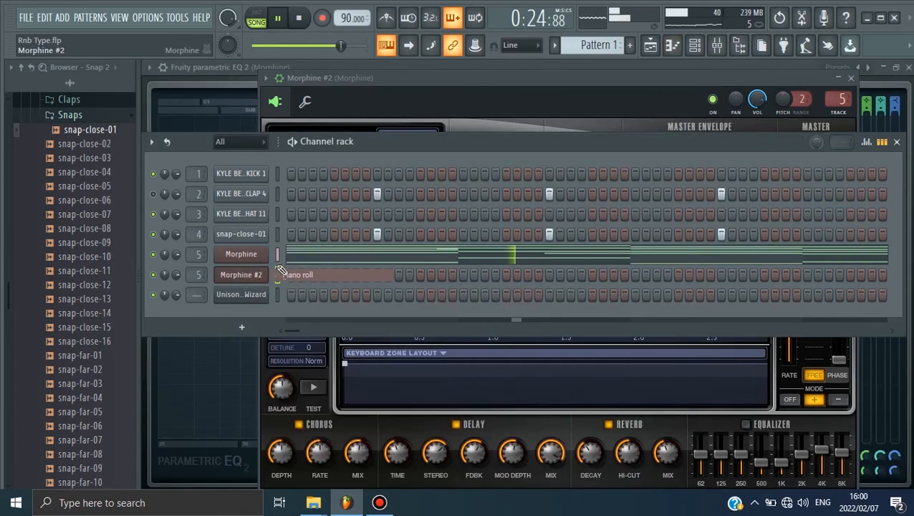
{"action": "left_click_drag", "start_coordinate": [676, 85], "coordinate": [690, 88]}
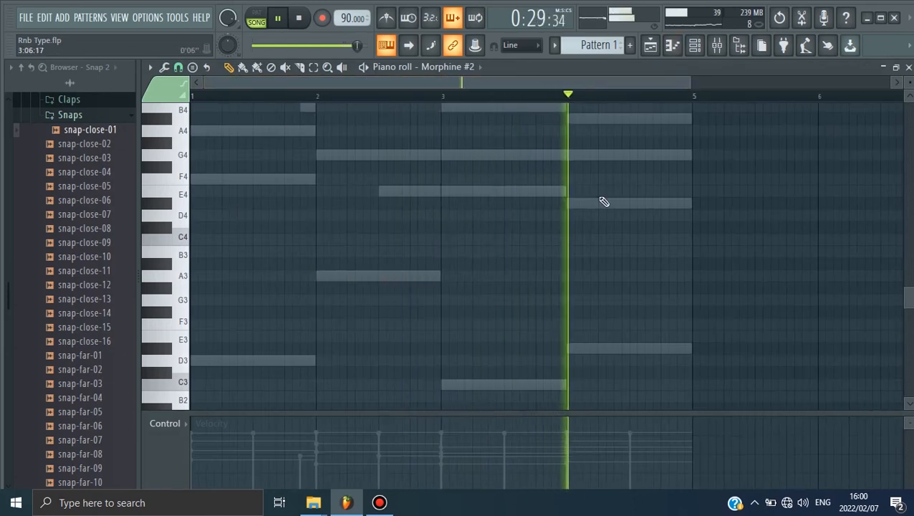
Add a Sytrus synth as a new channel in the channel rack.
{"action": "scroll", "coordinate": [604, 202], "scroll_direction": "up", "scroll_amount": 2}
{"action": "left_click", "coordinate": [694, 45]}
{"action": "left_click", "coordinate": [302, 20]}
{"action": "left_click", "coordinate": [241, 326]}
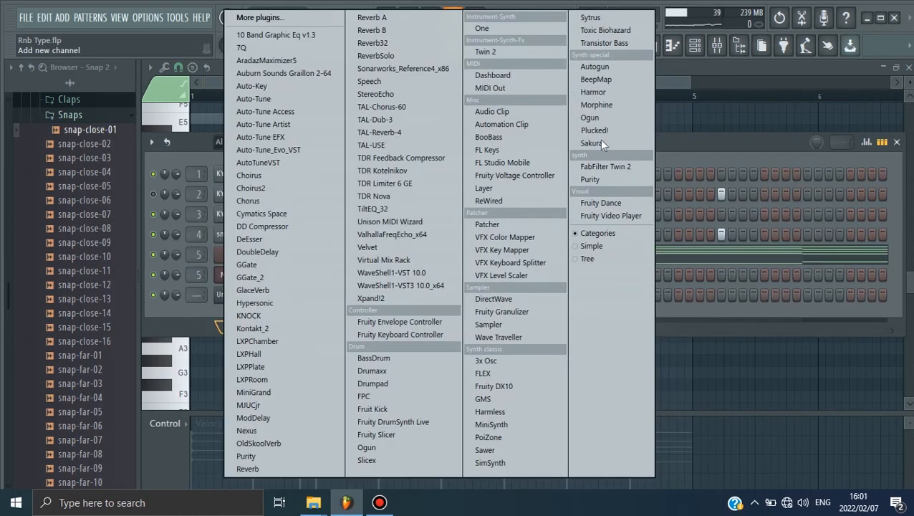
{"action": "left_click", "coordinate": [591, 18]}
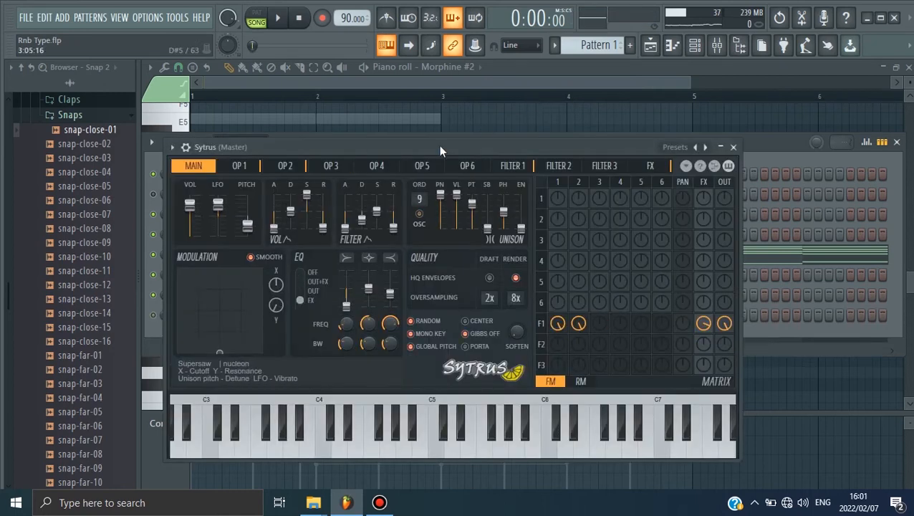
Load the Orchestral 1 preset from the Orchestral category into Sytrus.
{"action": "left_click_drag", "start_coordinate": [440, 147], "coordinate": [453, 76]}
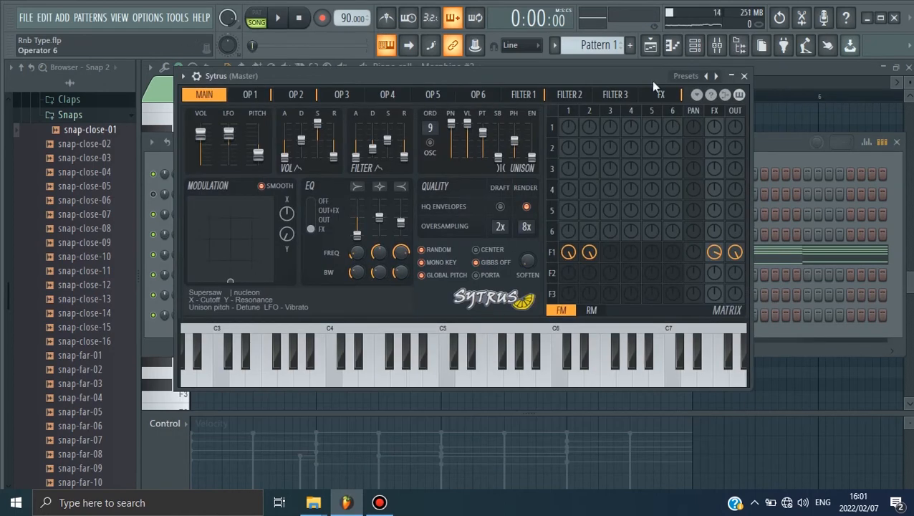
{"action": "left_click", "coordinate": [705, 79]}
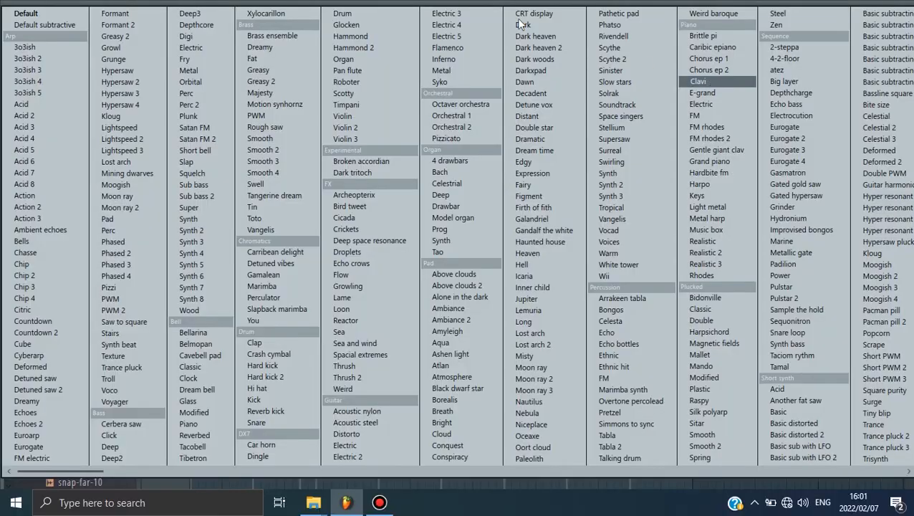
{"action": "left_click", "coordinate": [467, 115]}
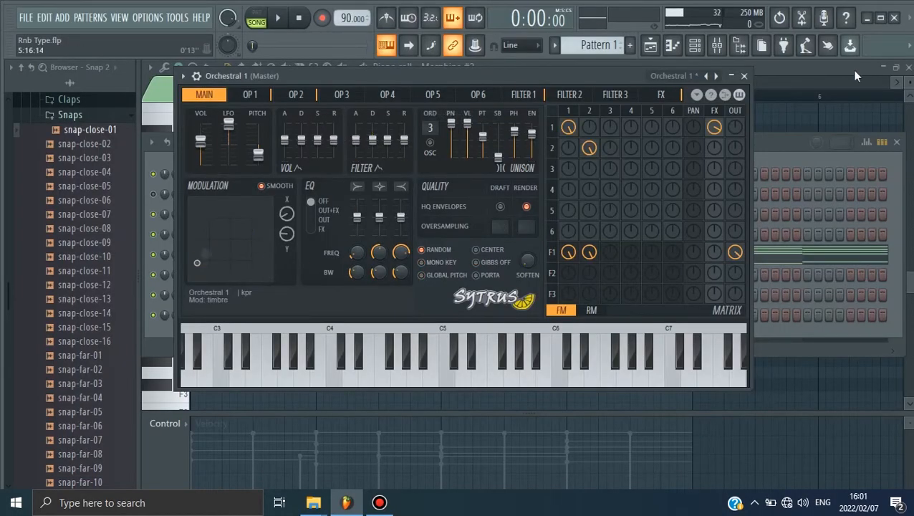
Copy the Morphine channel's chord notes and paste them into the Orchestral 1 channel.
{"action": "left_click", "coordinate": [744, 76]}
{"action": "right_click", "coordinate": [267, 253]}
{"action": "left_click", "coordinate": [442, 272]}
{"action": "right_click", "coordinate": [255, 313]}
{"action": "left_click", "coordinate": [414, 322]}
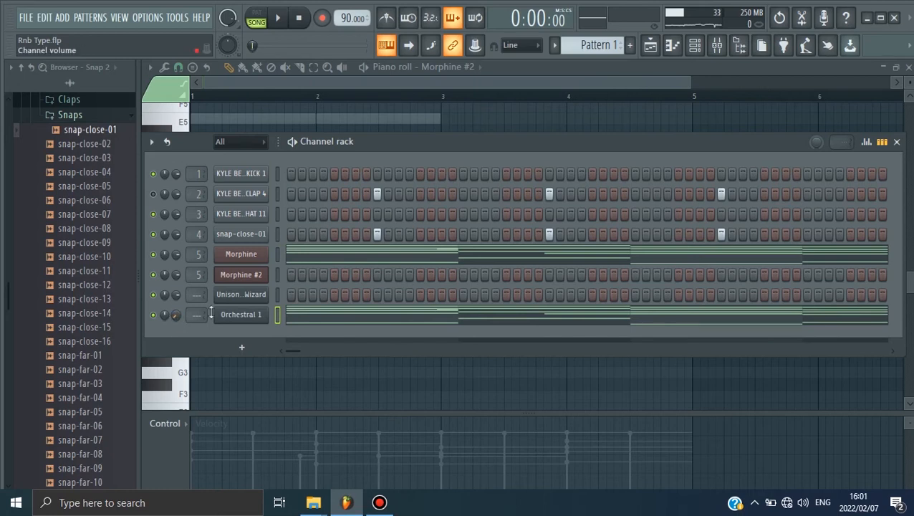
Play the layered chords and set the Orchestral 1 channel volume to about 51%.
{"action": "key", "text": "space"}
{"action": "left_click", "coordinate": [240, 314]}
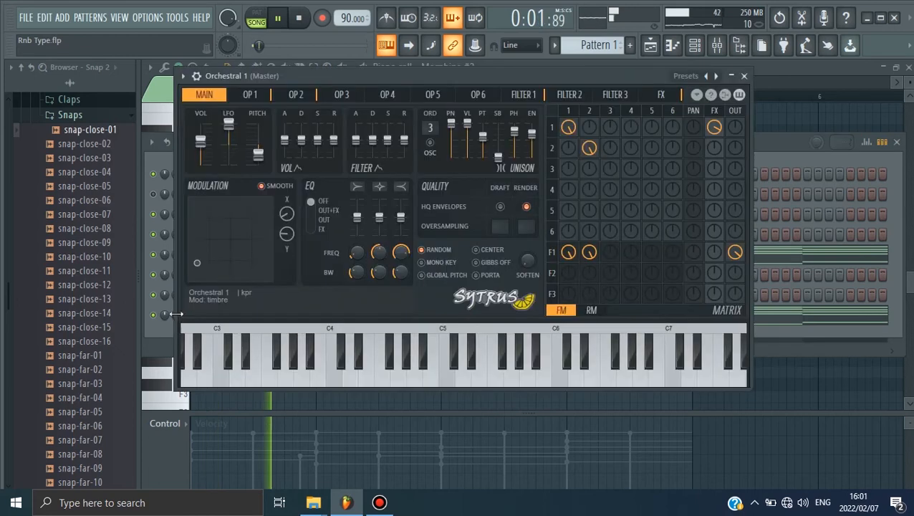
{"action": "left_click", "coordinate": [196, 76]}
{"action": "left_click_drag", "start_coordinate": [650, 98], "coordinate": [651, 57]}
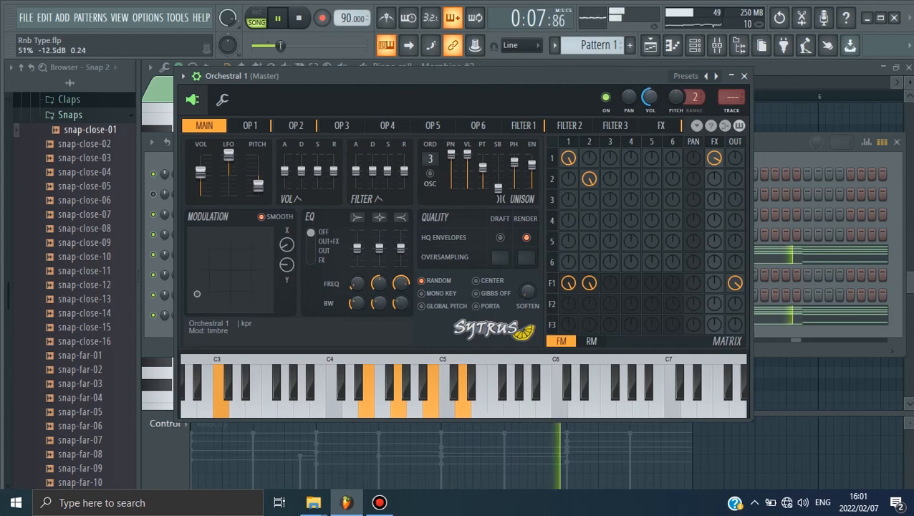
Mute the Morphine channel and route Orchestral 1 to mixer track 6.
{"action": "left_click", "coordinate": [161, 331]}
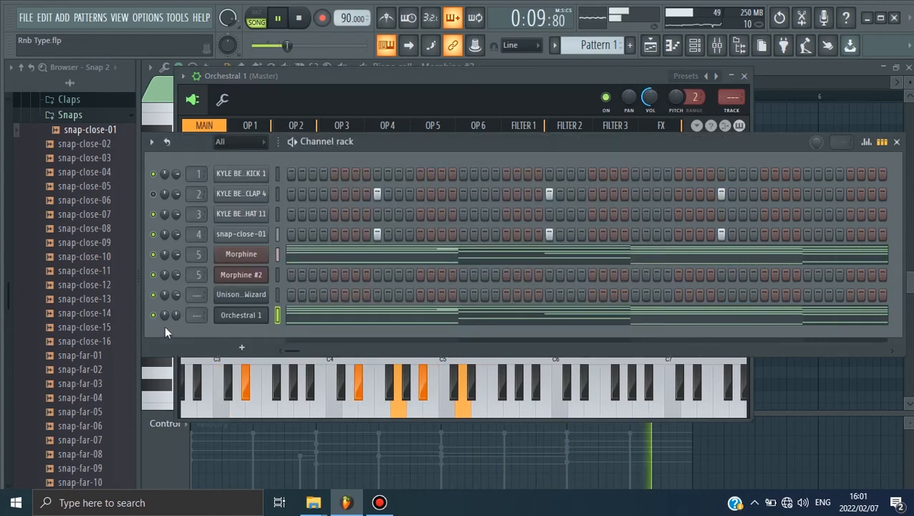
{"action": "left_click", "coordinate": [153, 255]}
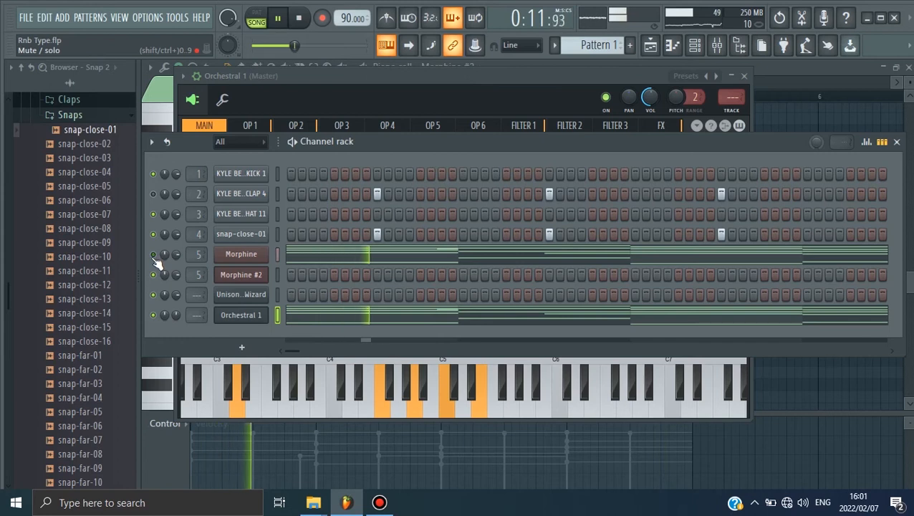
{"action": "left_click", "coordinate": [327, 76]}
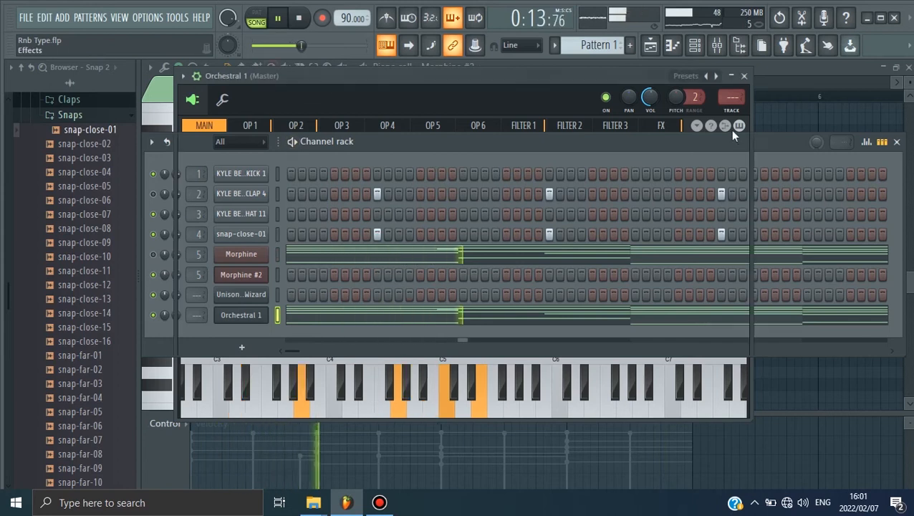
{"action": "left_click", "coordinate": [739, 110]}
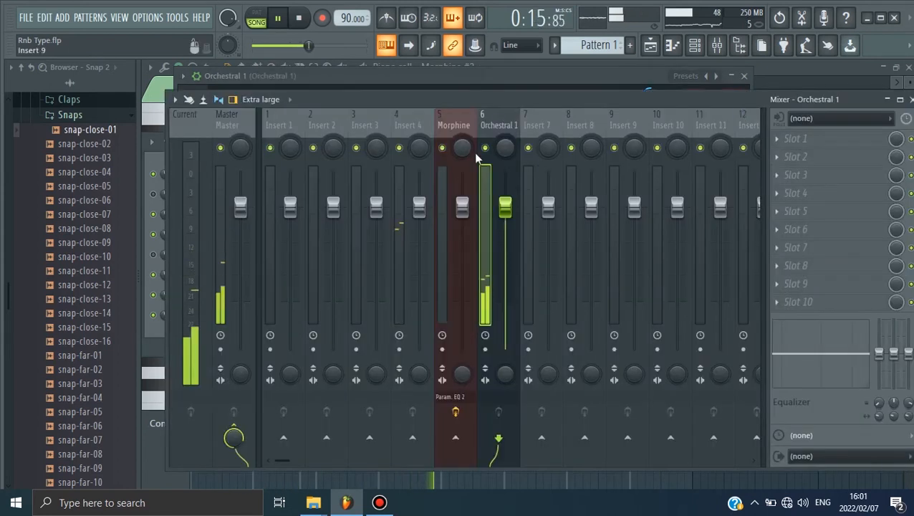
Insert Fruity Parametric EQ 2 on the Orchestral 1 mixer track and cut bands 3 and 5, with band 5 at -9.1 dB and 1984 Hz.
{"action": "left_click", "coordinate": [793, 141]}
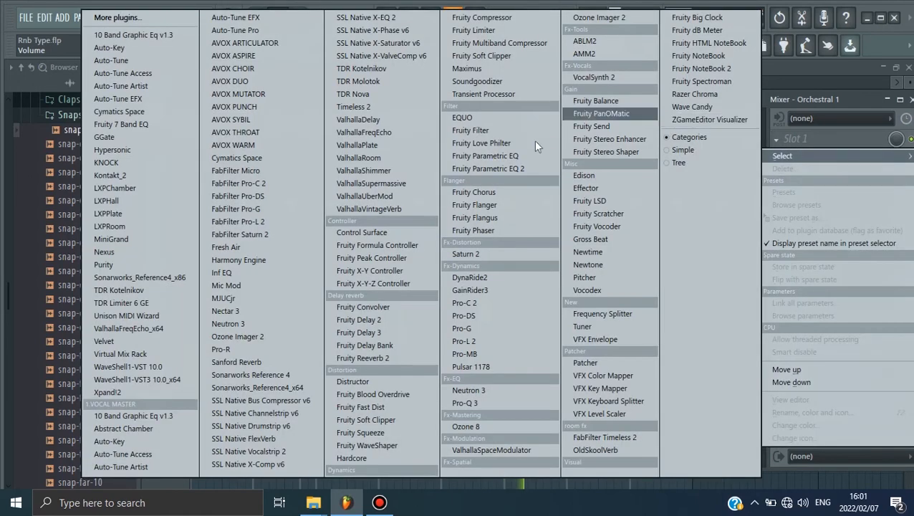
{"action": "left_click", "coordinate": [484, 165]}
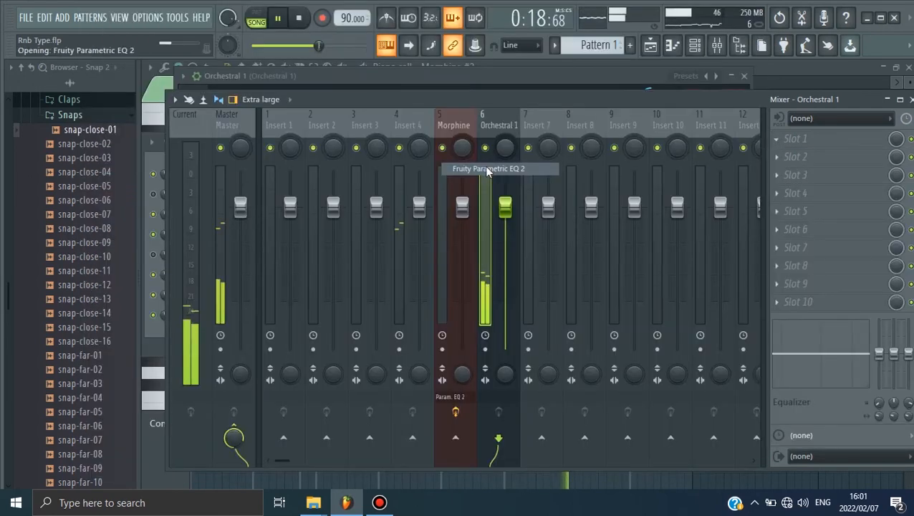
{"action": "left_click", "coordinate": [671, 234]}
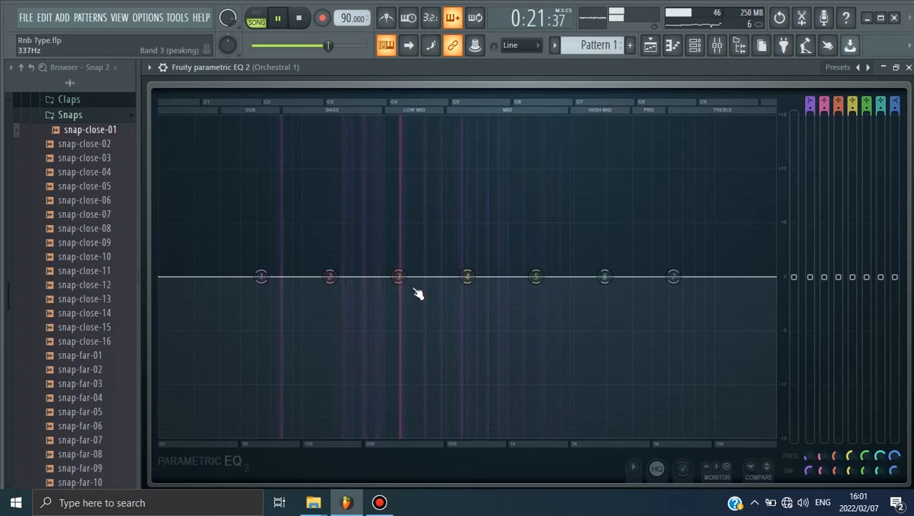
{"action": "left_click_drag", "start_coordinate": [399, 277], "coordinate": [475, 315]}
{"action": "left_click_drag", "start_coordinate": [536, 276], "coordinate": [569, 359]}
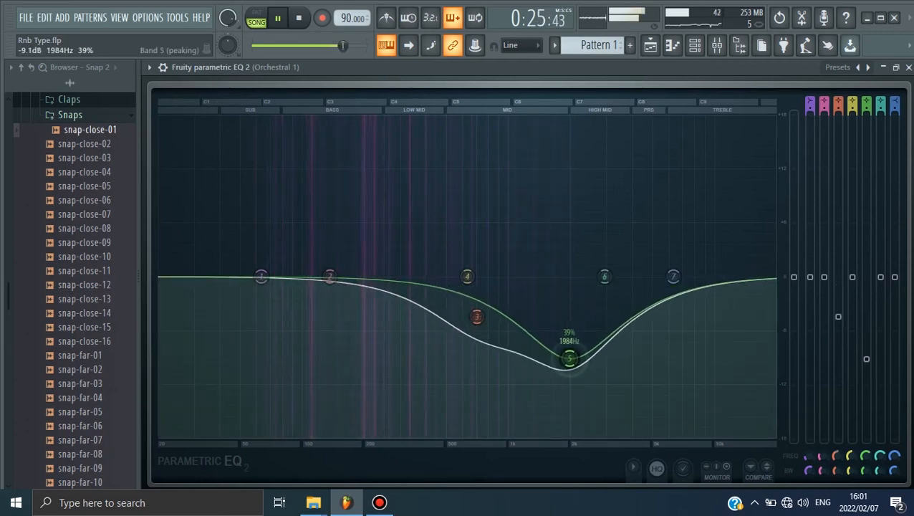
Unmute Morphine and balance the layers by lowering the Orchestral 1 channel volume to about 34% during playback.
{"action": "left_click", "coordinate": [695, 45]}
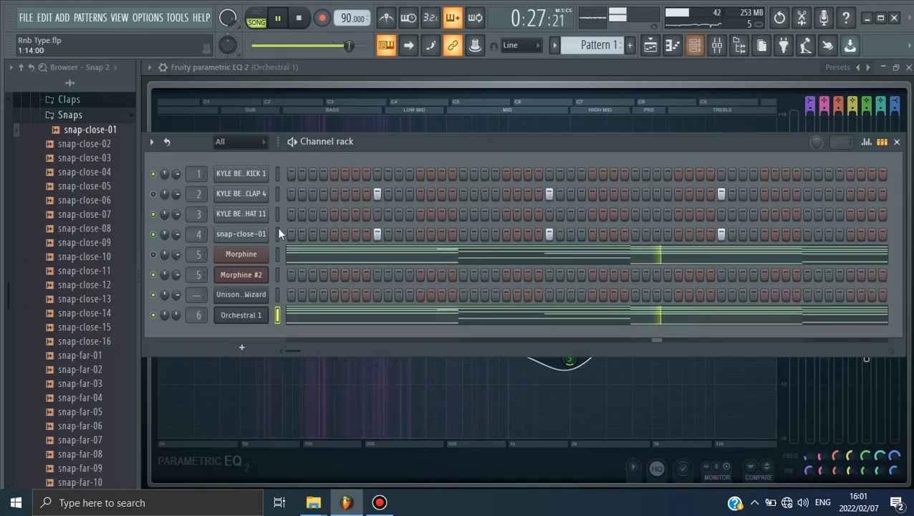
{"action": "left_click", "coordinate": [155, 255]}
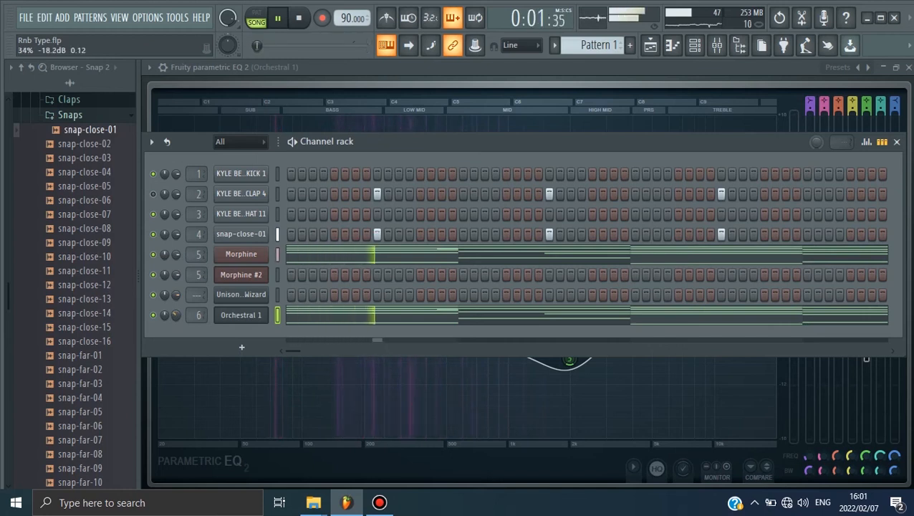
{"action": "key", "text": "space"}
Place a G4 note at the start of bar 1 in the KICK 1 channel's piano roll.
{"action": "right_click", "coordinate": [256, 176]}
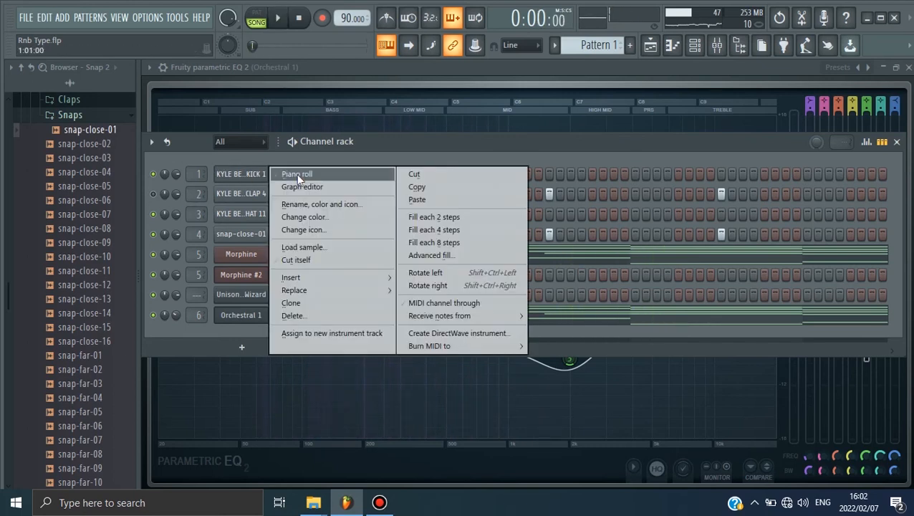
{"action": "left_click", "coordinate": [297, 173]}
{"action": "scroll", "coordinate": [292, 188], "scroll_direction": "down", "scroll_amount": 3}
{"action": "scroll", "coordinate": [205, 270], "scroll_direction": "up", "scroll_amount": 5}
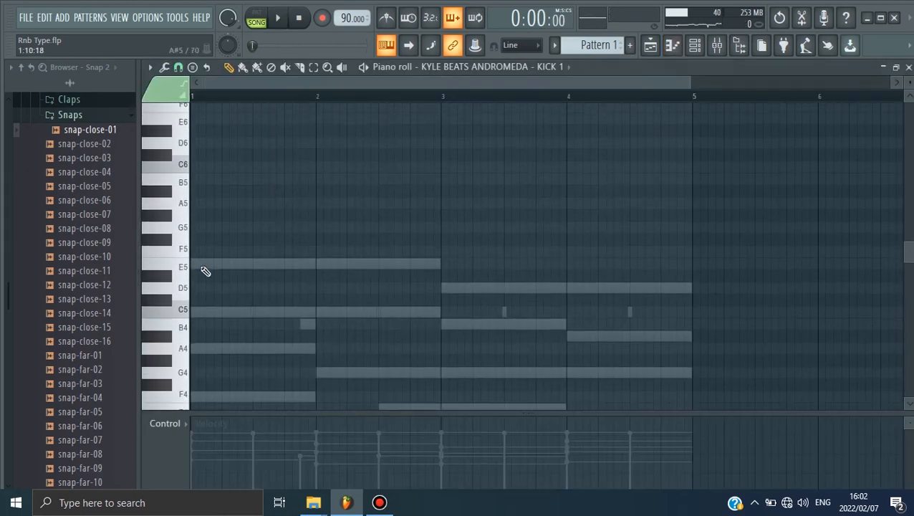
{"action": "scroll", "coordinate": [191, 305], "scroll_direction": "down", "scroll_amount": 1}
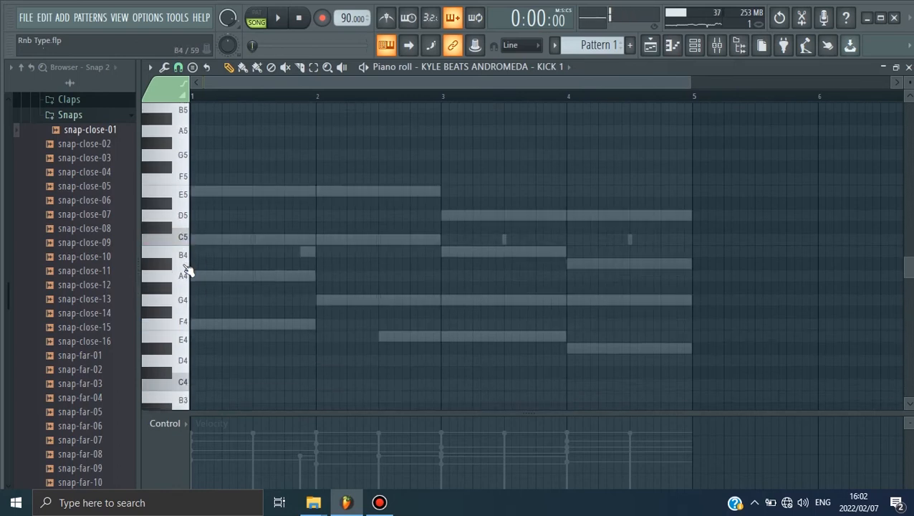
{"action": "scroll", "coordinate": [184, 240], "scroll_direction": "down", "scroll_amount": 2}
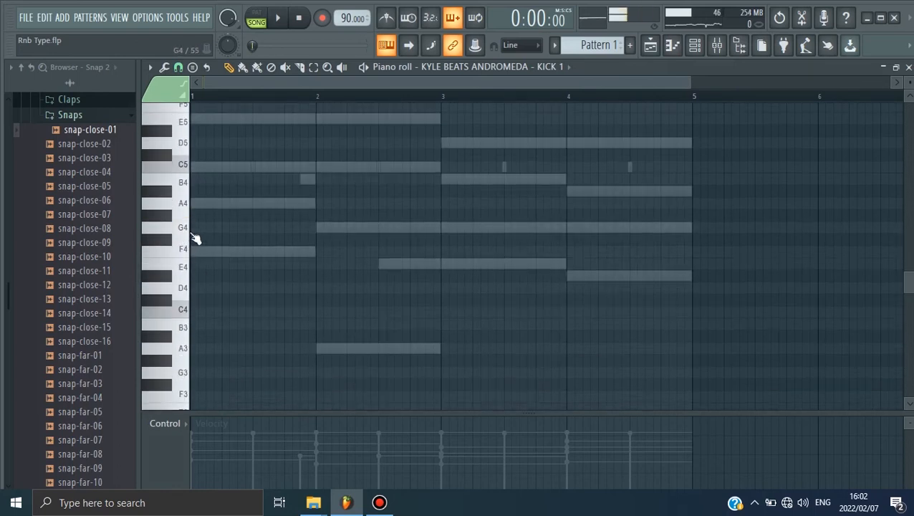
{"action": "left_click", "coordinate": [195, 228]}
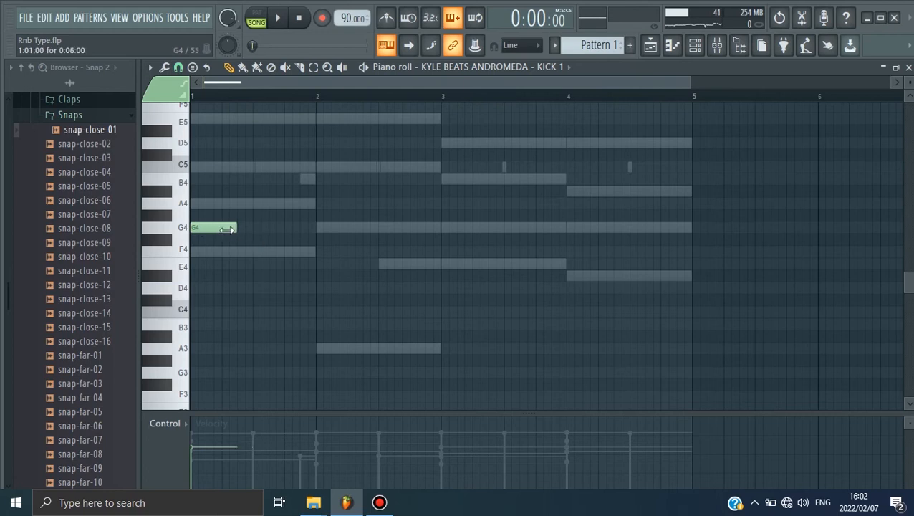
Shorten the kick's G4 note to 0:04:00 and raise its velocity, playing the beat to check it.
{"action": "key", "text": "space"}
{"action": "key", "text": "space"}
{"action": "left_click", "coordinate": [178, 421]}
{"action": "left_click", "coordinate": [175, 404]}
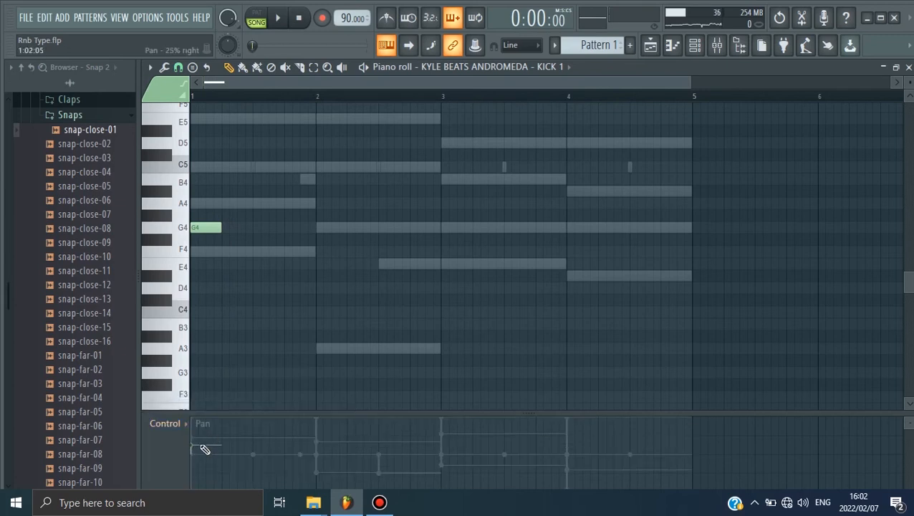
{"action": "key", "text": "space"}
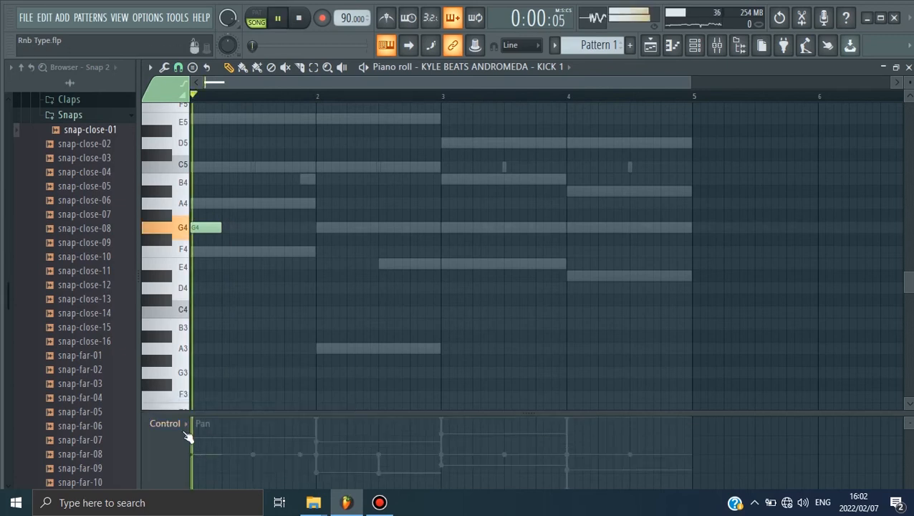
{"action": "left_click", "coordinate": [177, 421]}
{"action": "left_click", "coordinate": [197, 417]}
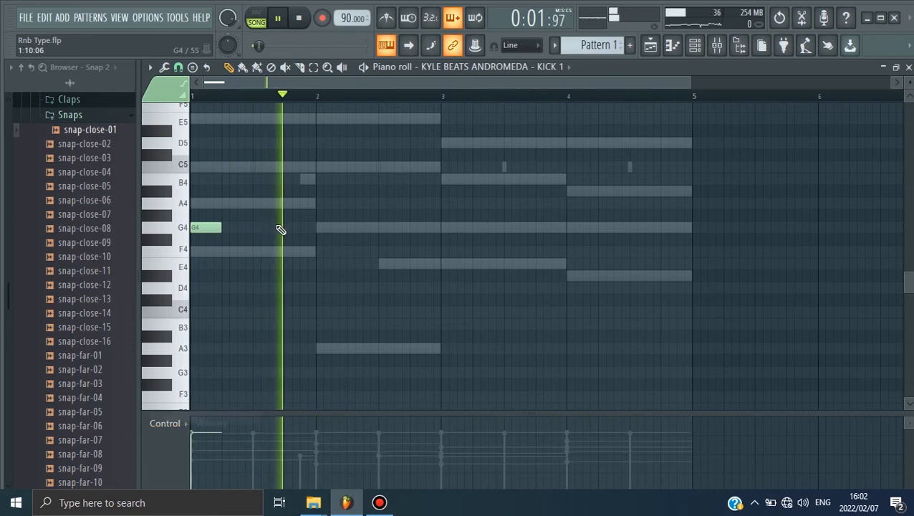
{"action": "key", "text": "space"}
Cut the steps out of the CLAP 4 channel, unmute it and play the beat.
{"action": "left_click", "coordinate": [695, 47]}
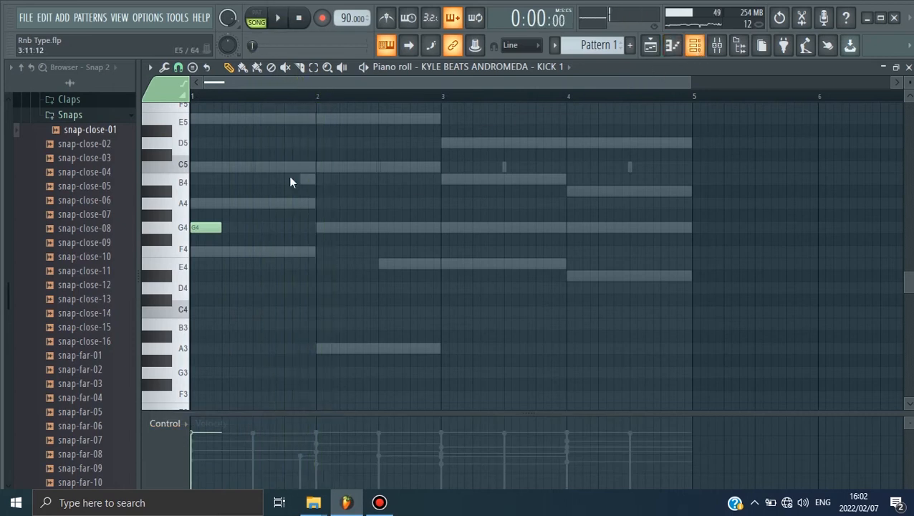
{"action": "right_click", "coordinate": [245, 201]}
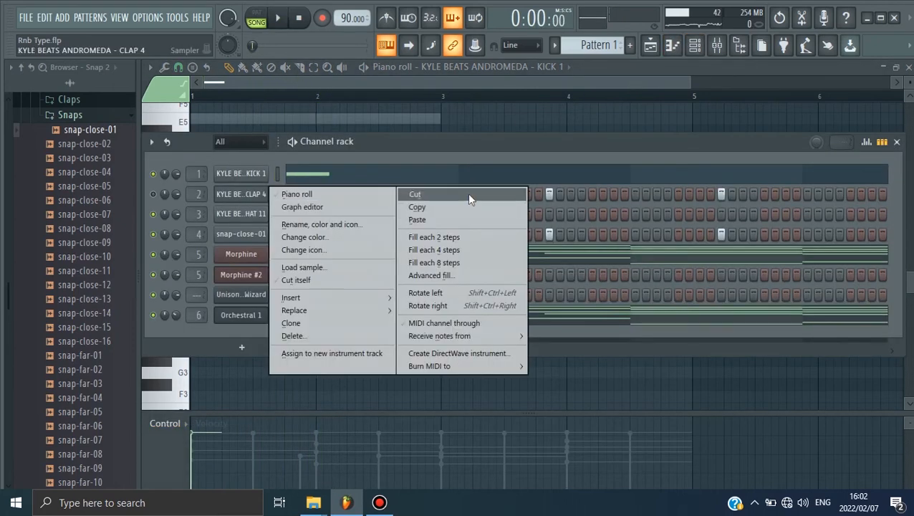
{"action": "left_click", "coordinate": [467, 193]}
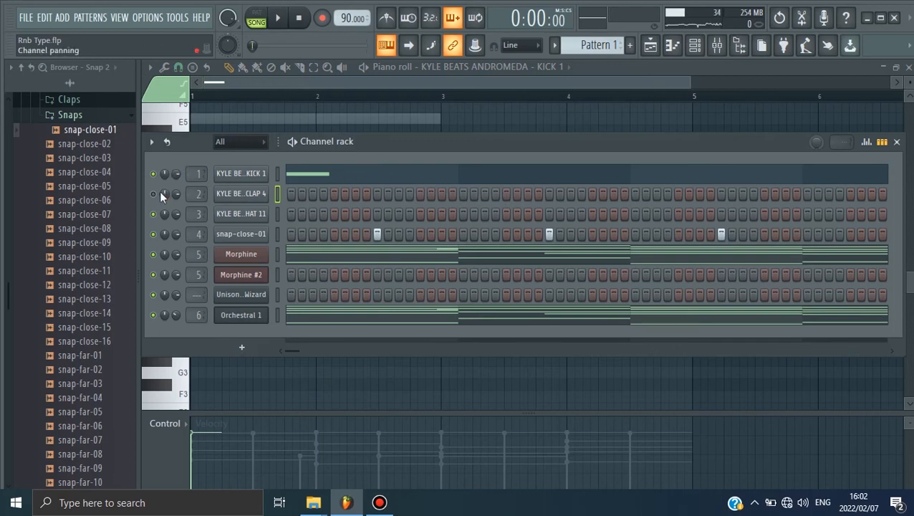
{"action": "key", "text": "space"}
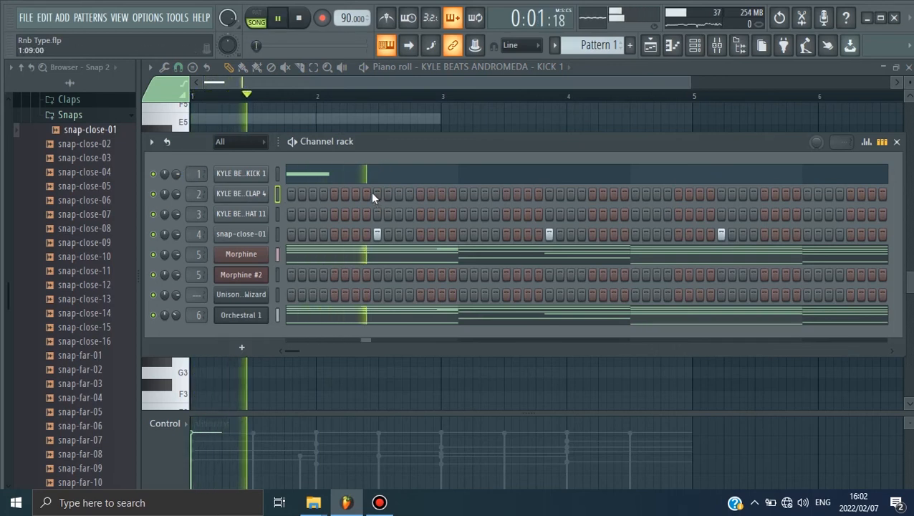
{"action": "key", "text": "space"}
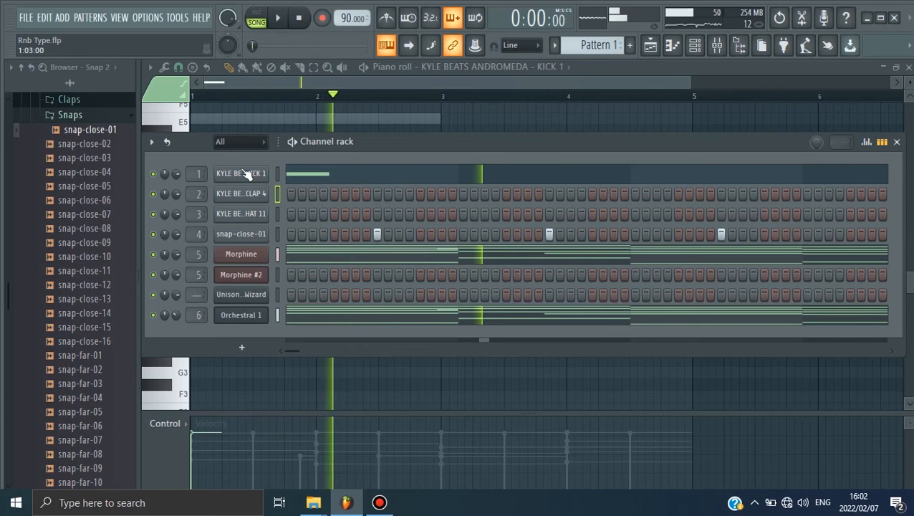
In the KICK 1 piano roll, add G4 notes of length 0:02:00 at 1:11:00 and 1:16:00.
{"action": "right_click", "coordinate": [258, 173]}
{"action": "left_click", "coordinate": [323, 174]}
{"action": "right_click", "coordinate": [269, 174]}
{"action": "left_click", "coordinate": [290, 175]}
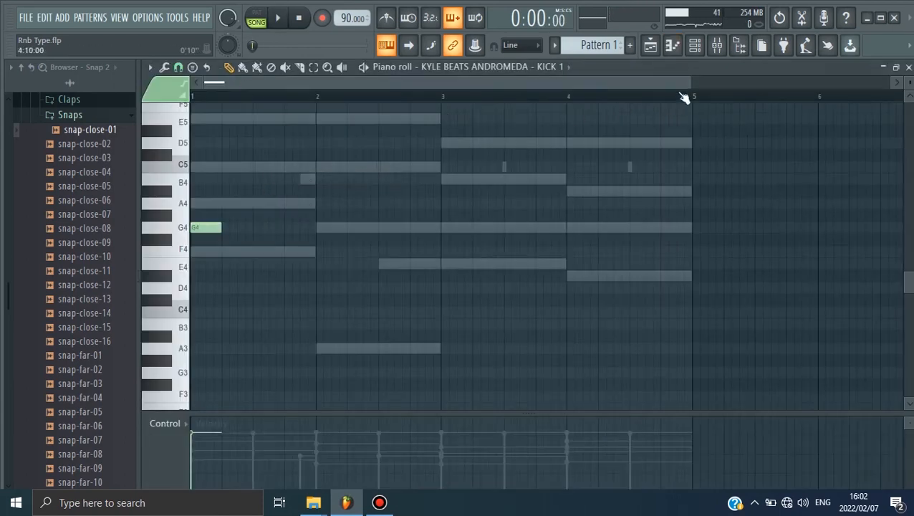
{"action": "left_click_drag", "start_coordinate": [688, 80], "coordinate": [419, 81]}
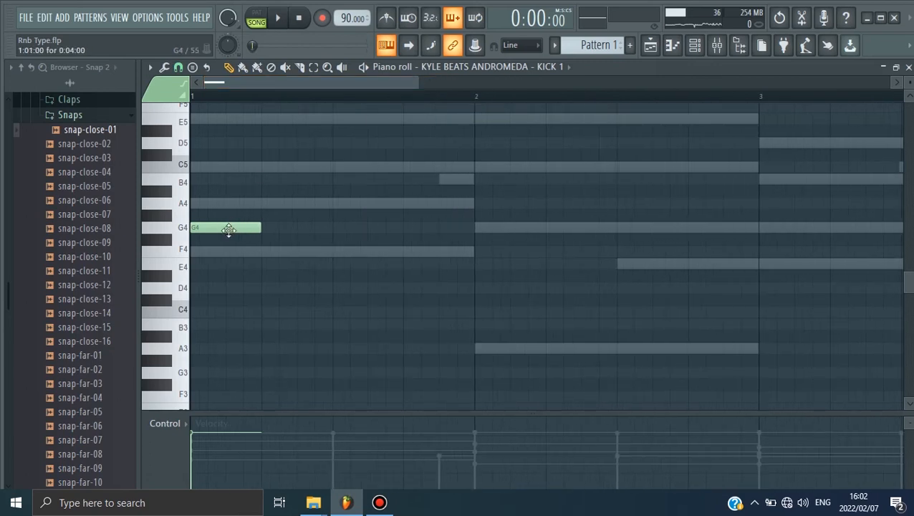
{"action": "left_click_drag", "start_coordinate": [286, 229], "coordinate": [378, 228]}
{"action": "key", "text": "space"}
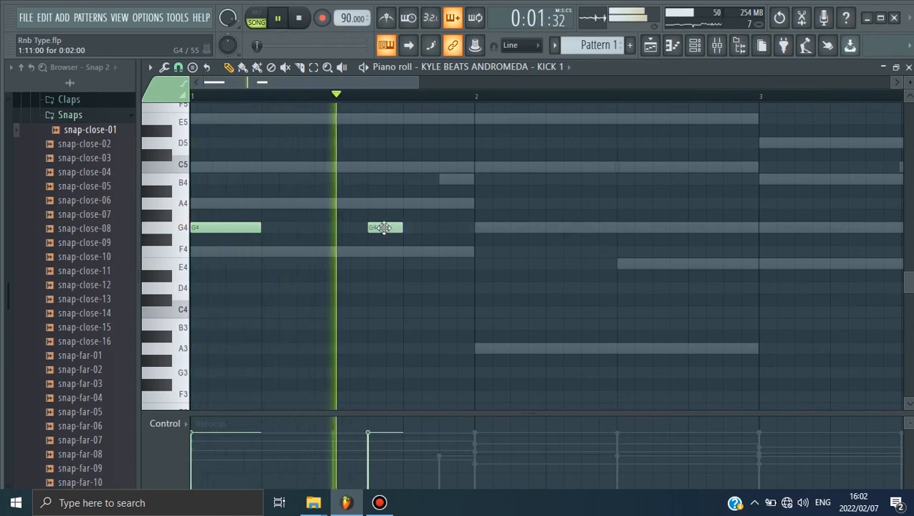
{"action": "left_click", "coordinate": [462, 229]}
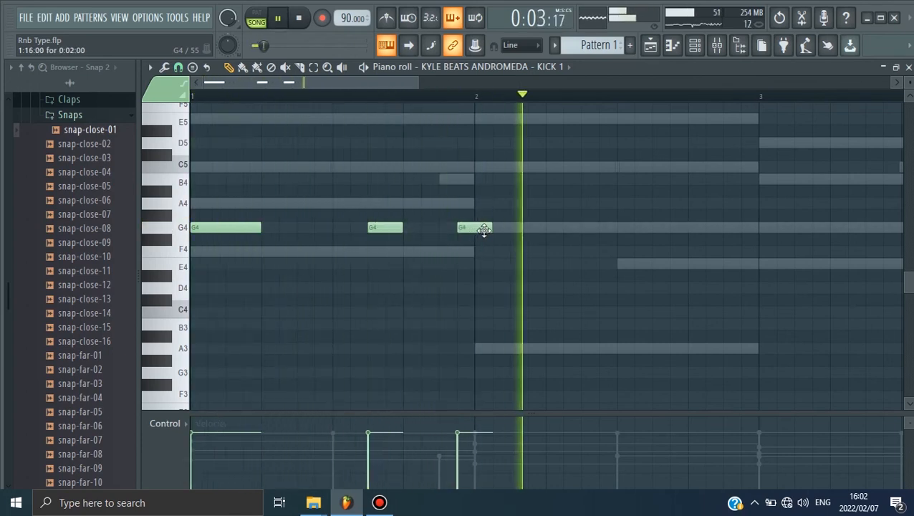
Move the third G4 kick note to the start of bar 2 and add a low-velocity C#4 note of length 0:01:00 at 1:10:00.
{"action": "key", "text": "space"}
{"action": "left_click_drag", "start_coordinate": [484, 229], "coordinate": [502, 228]}
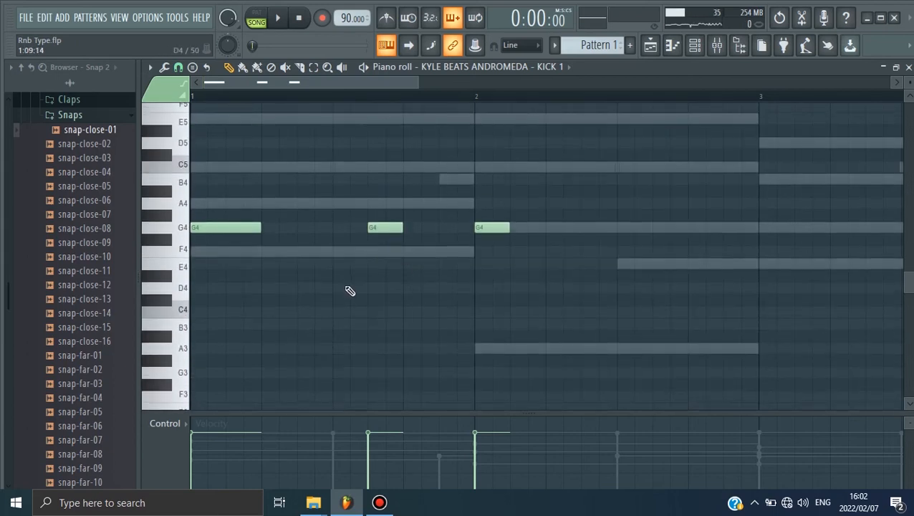
{"action": "left_click", "coordinate": [355, 276]}
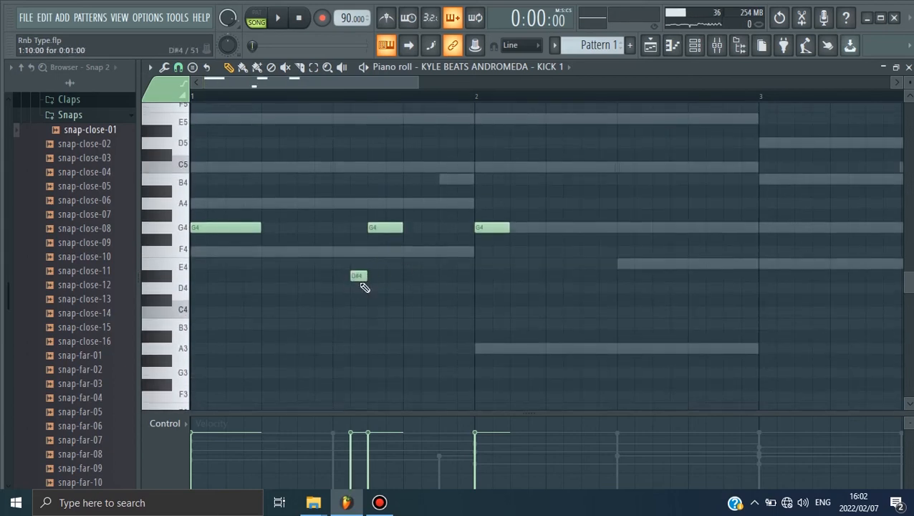
{"action": "left_click_drag", "start_coordinate": [359, 278], "coordinate": [354, 301]}
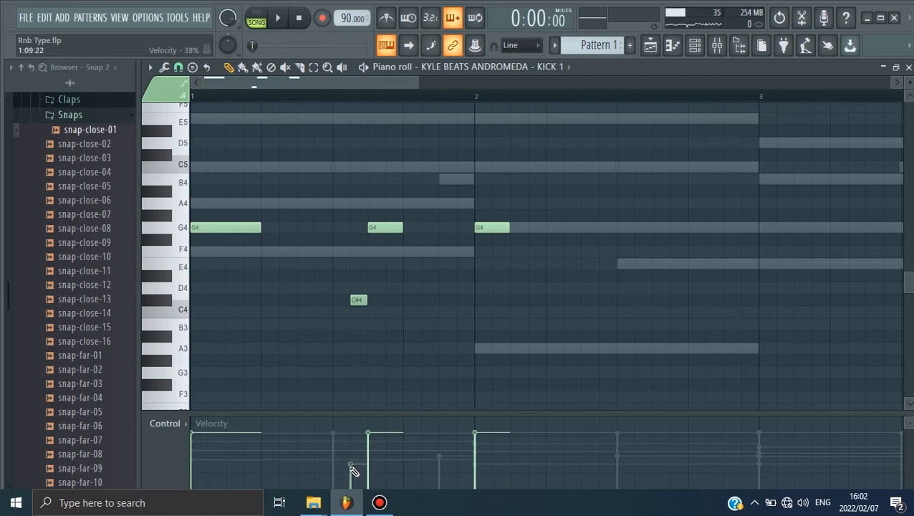
{"action": "left_click_drag", "start_coordinate": [359, 250], "coordinate": [354, 288]}
Play the beat to check the new kick notes, then save the project.
{"action": "key", "text": "space"}
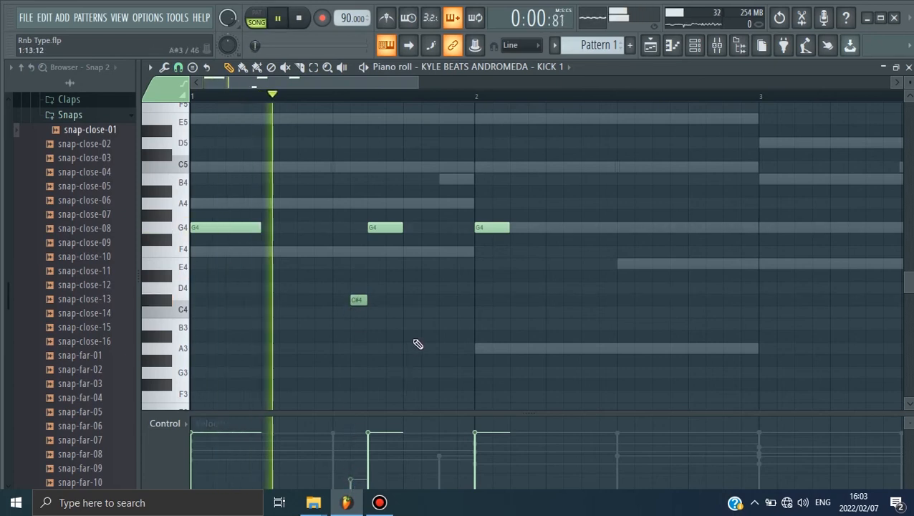
{"action": "key", "text": "space"}
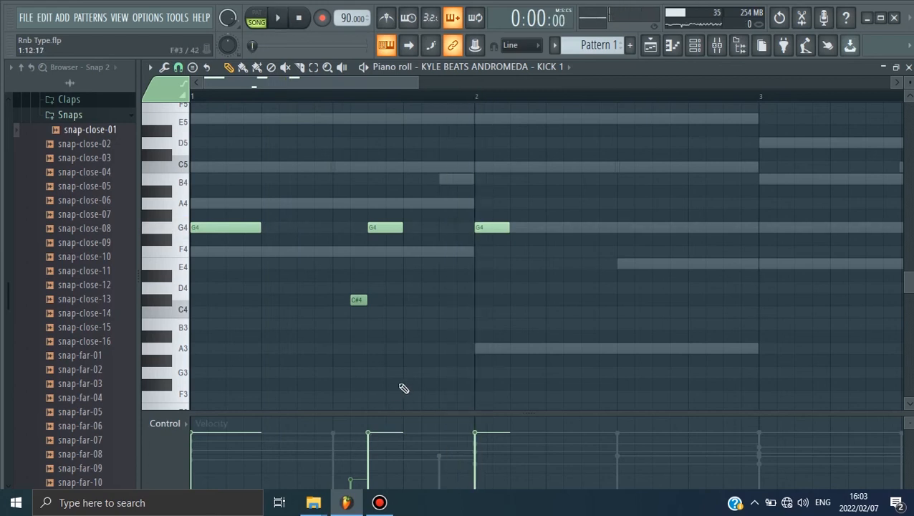
{"action": "key", "text": "space"}
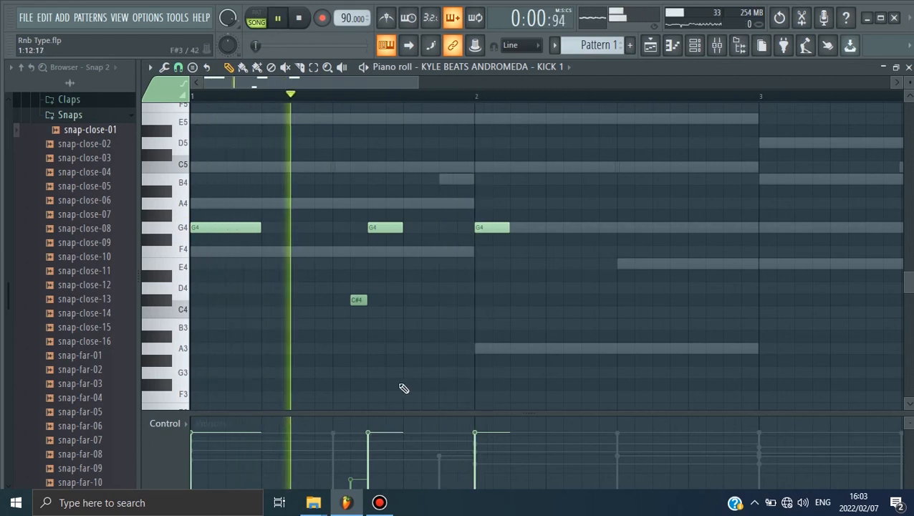
{"action": "key", "text": "space"}
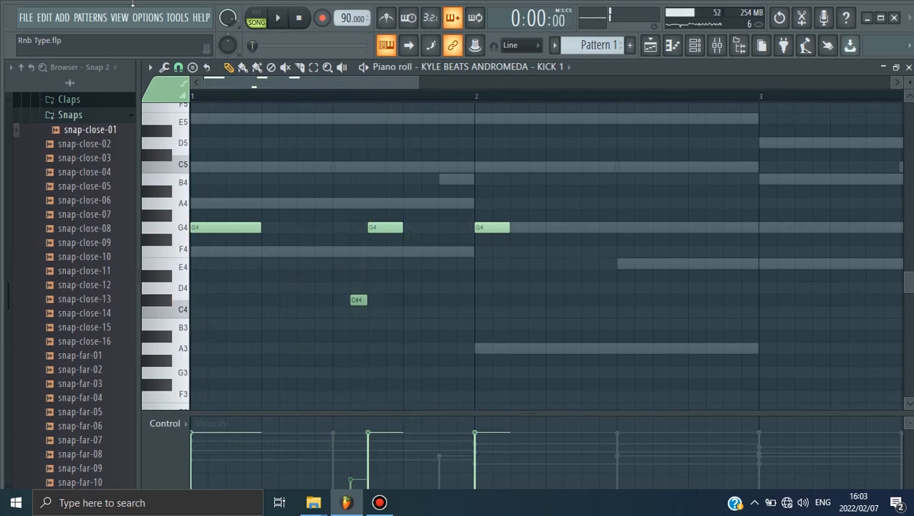
{"action": "left_click", "coordinate": [32, 24]}
{"action": "left_click", "coordinate": [37, 63]}
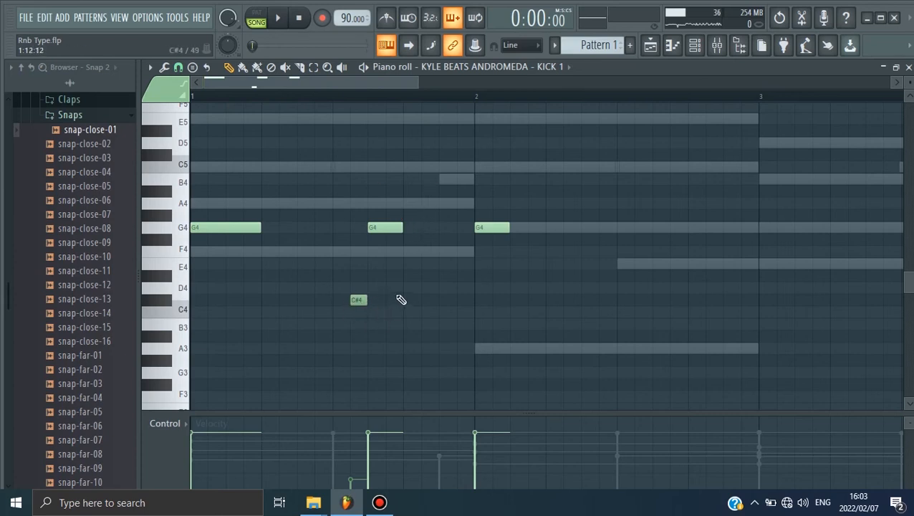
Add one-step G4 kick notes at 2:07:00 and 2:10:00, playing the beat to check their timing.
{"action": "left_click", "coordinate": [579, 228]}
{"action": "key", "text": "space"}
{"action": "left_click_drag", "start_coordinate": [569, 230], "coordinate": [585, 228]}
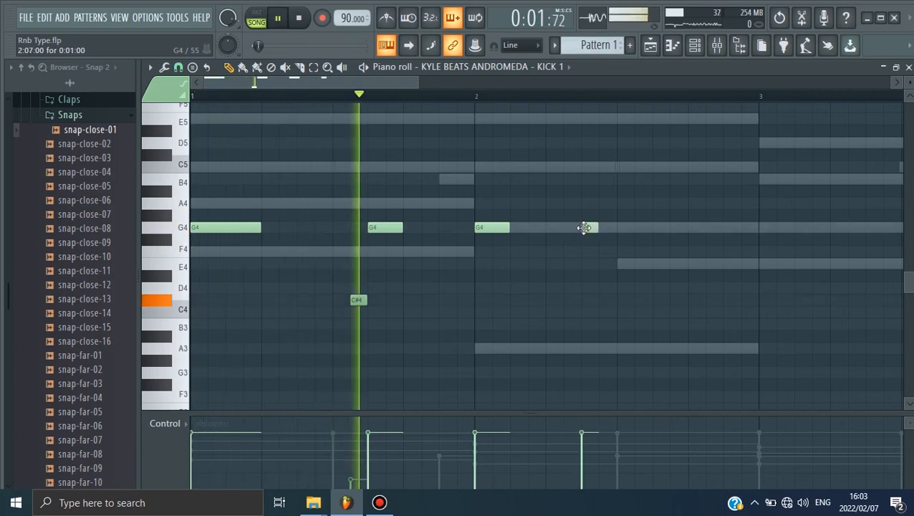
{"action": "left_click", "coordinate": [619, 228]}
{"action": "key", "text": "space"}
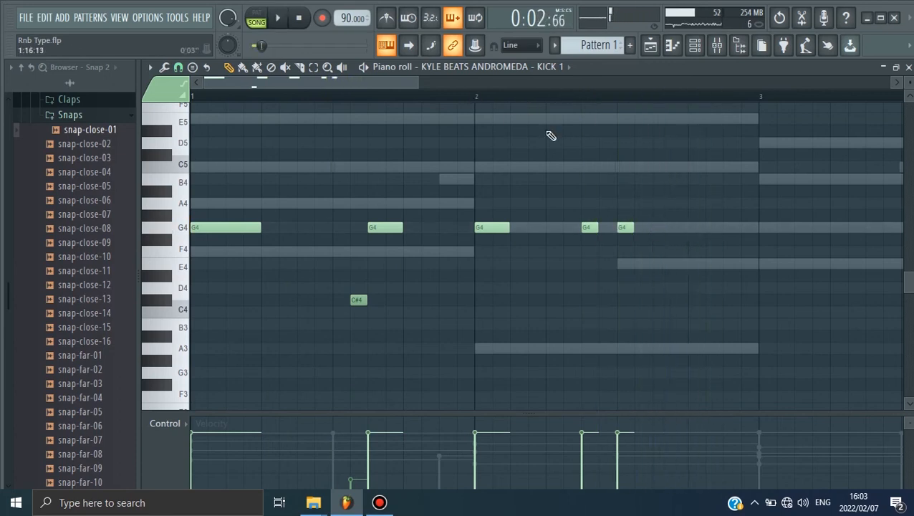
{"action": "key", "text": "space"}
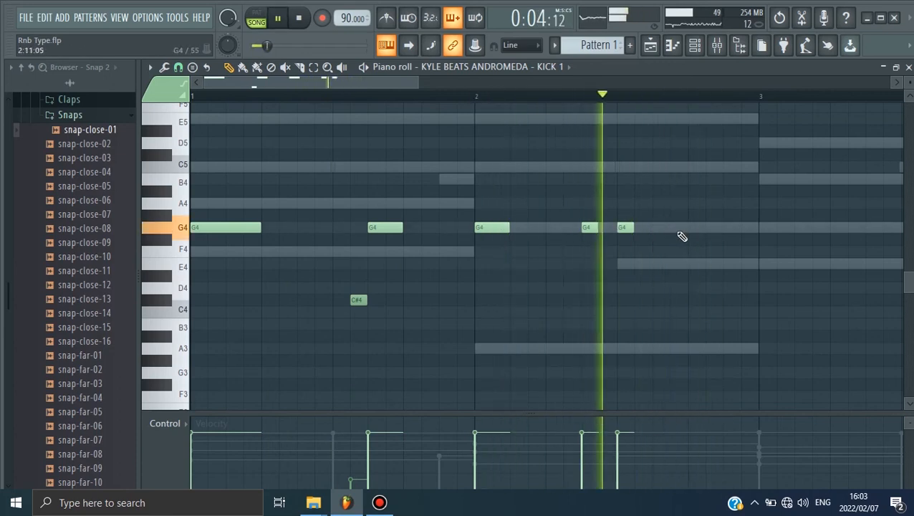
{"action": "left_click_drag", "start_coordinate": [627, 229], "coordinate": [645, 229]}
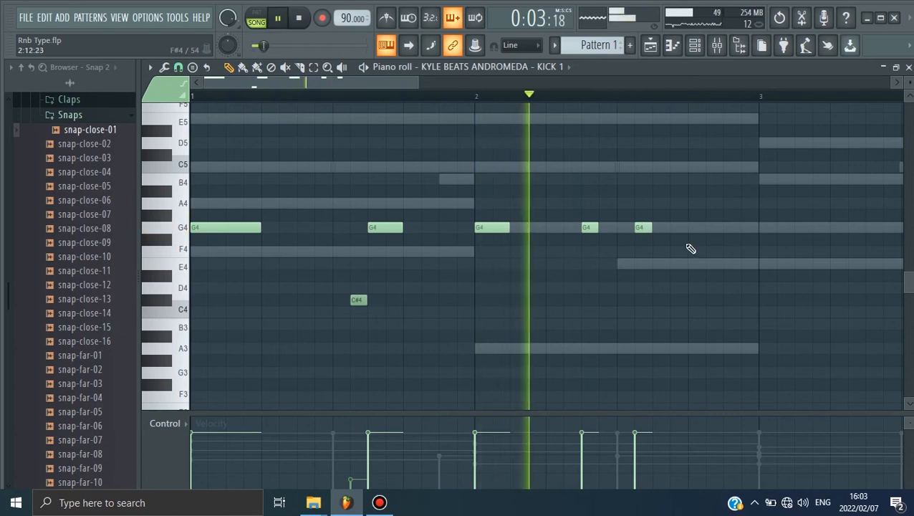
Add two adjacent one-step G4 kick notes at 2:13:00 and 2:14:00.
{"action": "left_click", "coordinate": [698, 228]}
{"action": "key", "text": "space"}
{"action": "left_click", "coordinate": [713, 228]}
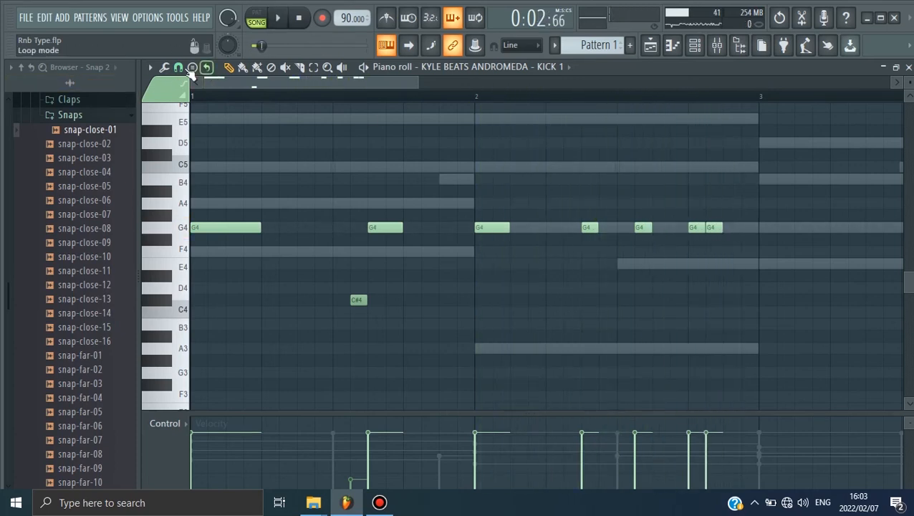
Make the piano roll snap finer than one step and place a G4 note of length 0:00:08 at the start of bar 3.
{"action": "left_click", "coordinate": [179, 67]}
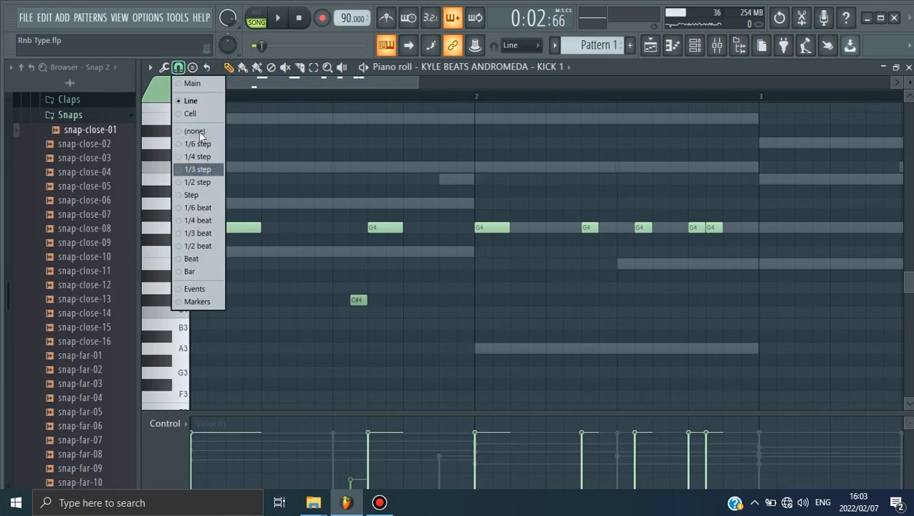
{"action": "left_click", "coordinate": [202, 147]}
{"action": "mouse_move", "coordinate": [395, 83]}
{"action": "left_mouse_down"}
{"action": "mouse_move", "coordinate": [458, 84]}
{"action": "mouse_move", "coordinate": [380, 83]}
{"action": "left_mouse_up"}
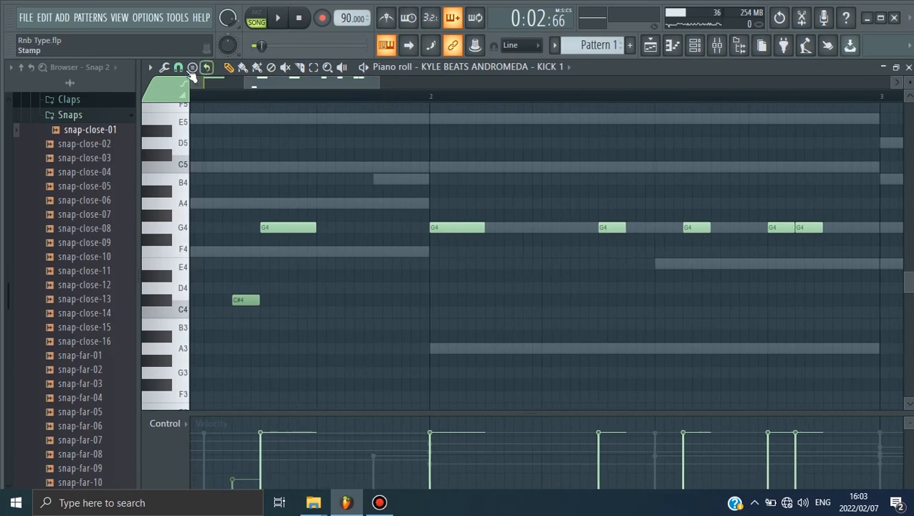
{"action": "left_click", "coordinate": [178, 67]}
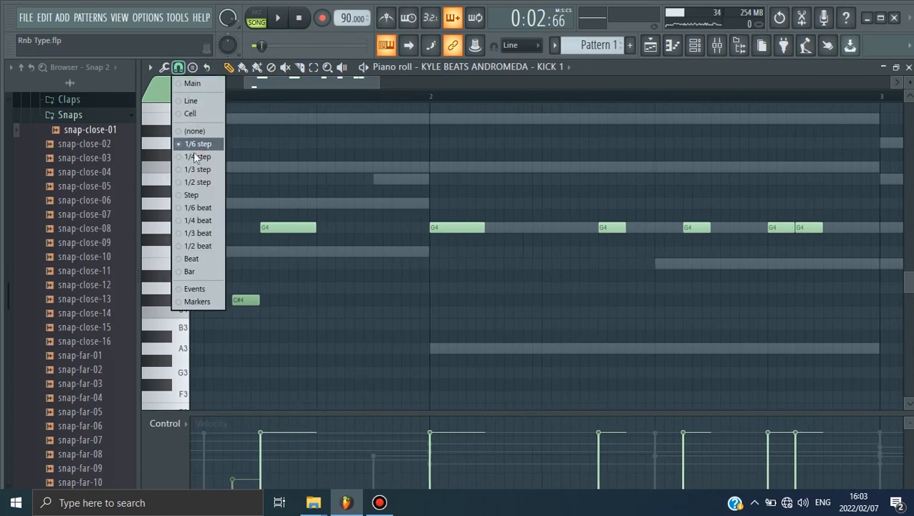
{"action": "left_click_drag", "start_coordinate": [298, 83], "coordinate": [412, 85]}
{"action": "left_click", "coordinate": [608, 227]}
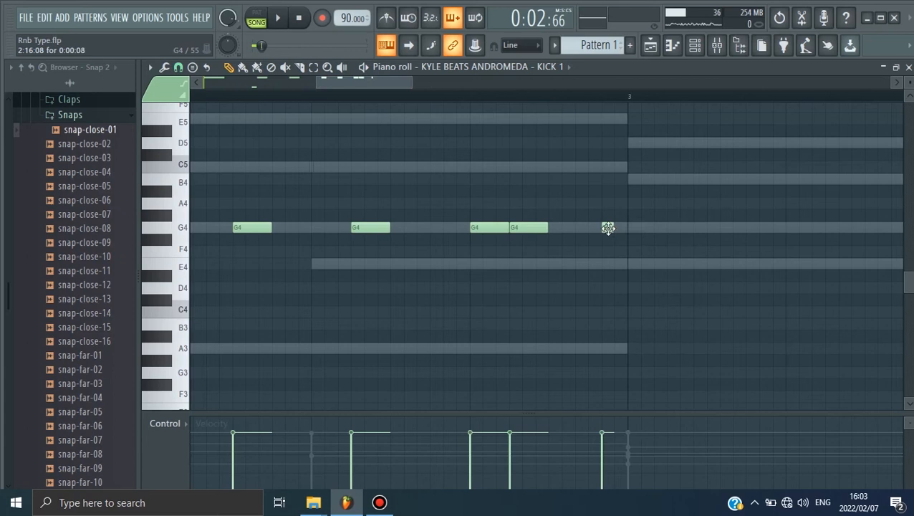
{"action": "left_click_drag", "start_coordinate": [609, 227], "coordinate": [633, 227]}
Add a G4 kick note of length 0:00:08 at 2:16:00, playing the beat to check its timing.
{"action": "left_click", "coordinate": [588, 228]}
{"action": "key", "text": "space"}
{"action": "left_click_drag", "start_coordinate": [582, 227], "coordinate": [576, 229]}
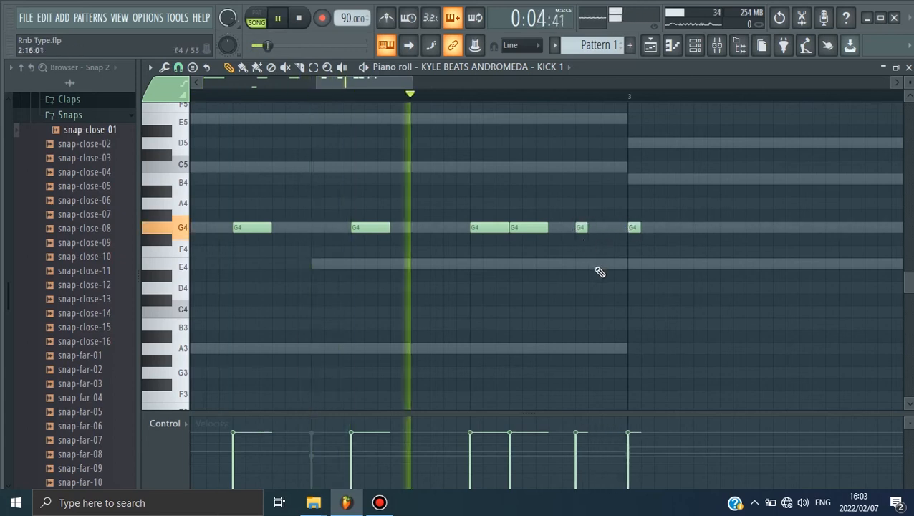
{"action": "key", "text": "space"}
{"action": "left_click_drag", "start_coordinate": [583, 228], "coordinate": [594, 226]}
{"action": "key", "text": "space"}
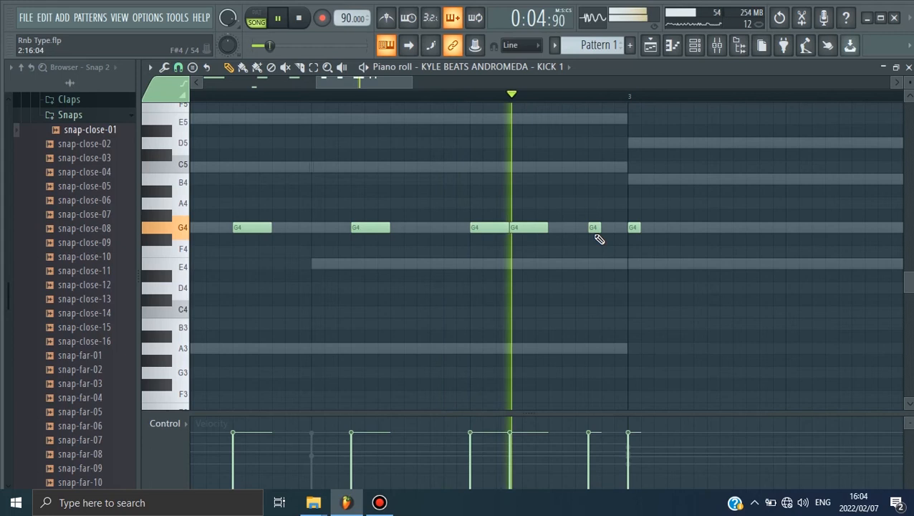
{"action": "key", "text": "space"}
{"action": "left_click_drag", "start_coordinate": [355, 80], "coordinate": [384, 87]}
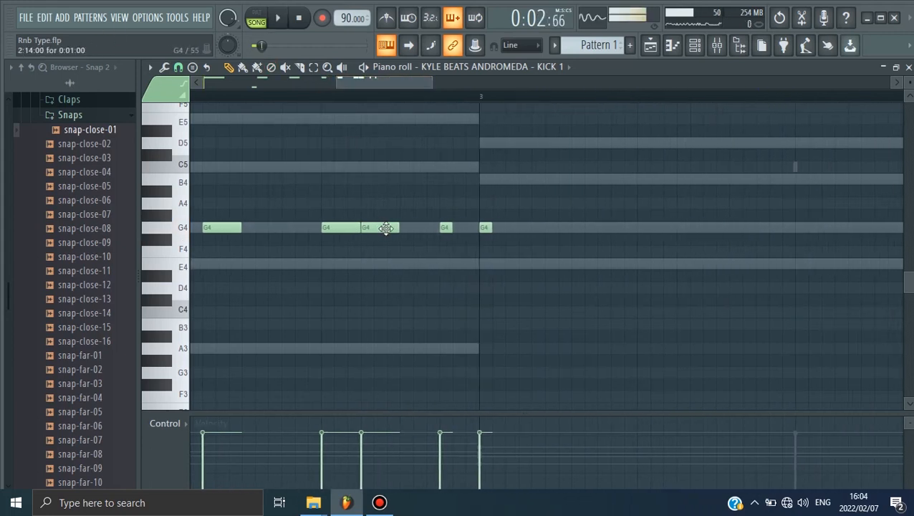
{"action": "left_click_drag", "start_coordinate": [495, 92], "coordinate": [342, 83]}
{"action": "key", "text": "space"}
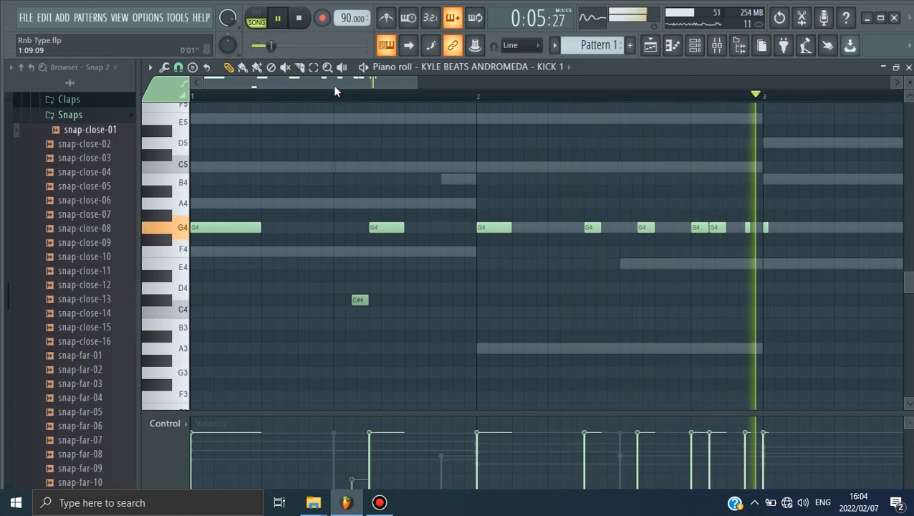
{"action": "key", "text": "space"}
{"action": "key", "text": "space"}
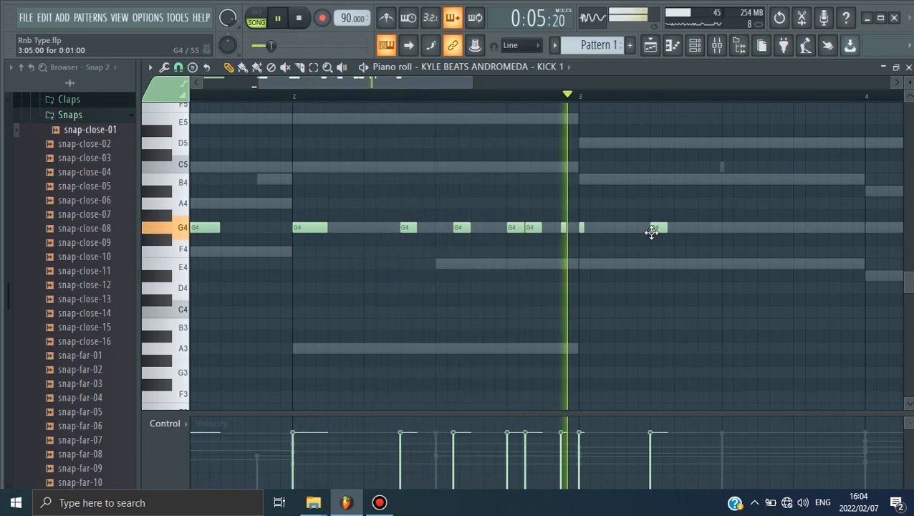
{"action": "key", "text": "space"}
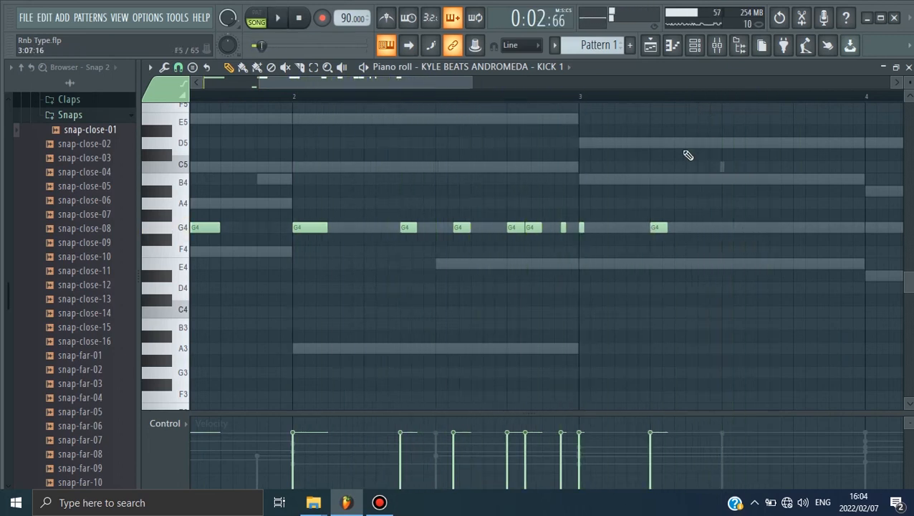
{"action": "right_click", "coordinate": [651, 228]}
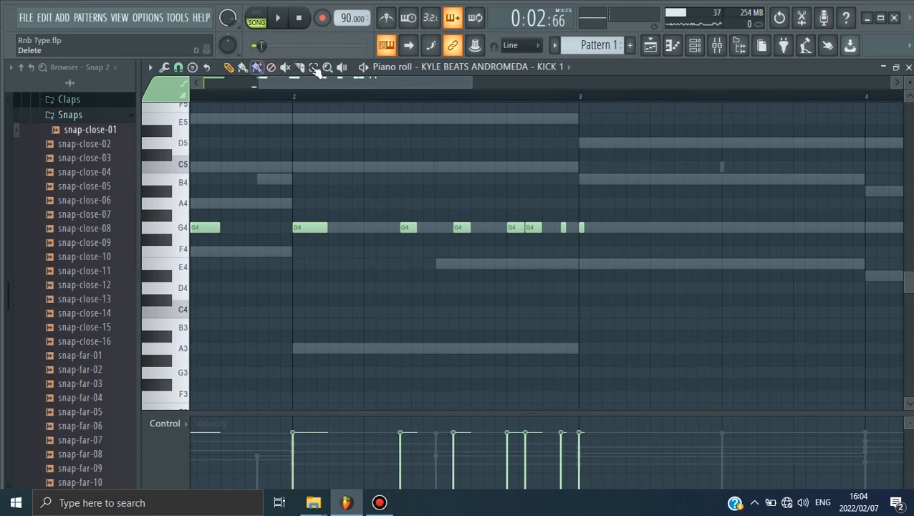
Select all the kick notes, duplicate them into bars 3 and 4, and delete the copied note just past the start of bar 5.
{"action": "left_click_drag", "start_coordinate": [629, 198], "coordinate": [109, 324]}
{"action": "key", "text": "ctrl+b"}
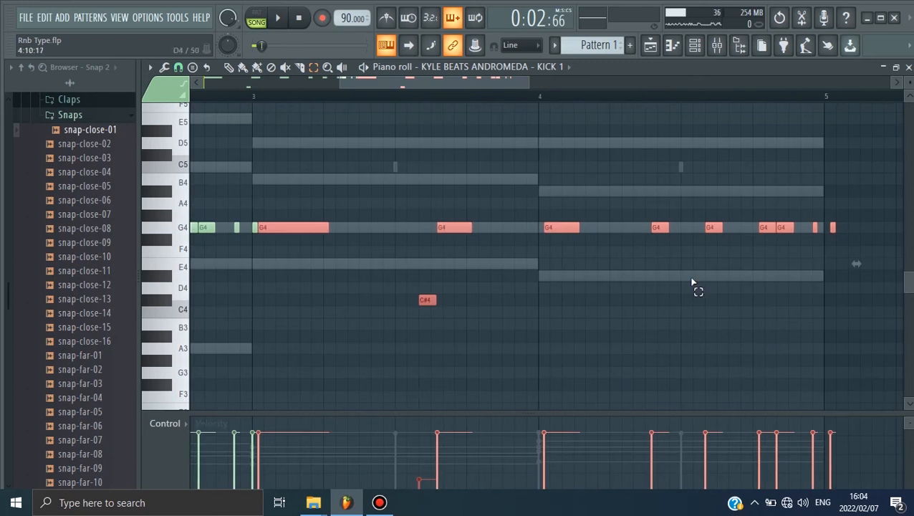
{"action": "left_click", "coordinate": [836, 237]}
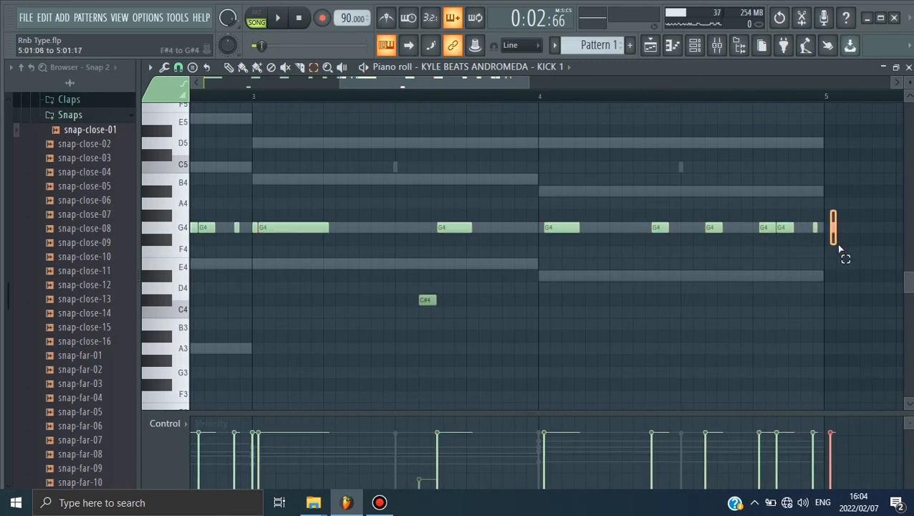
{"action": "key", "text": "Delete"}
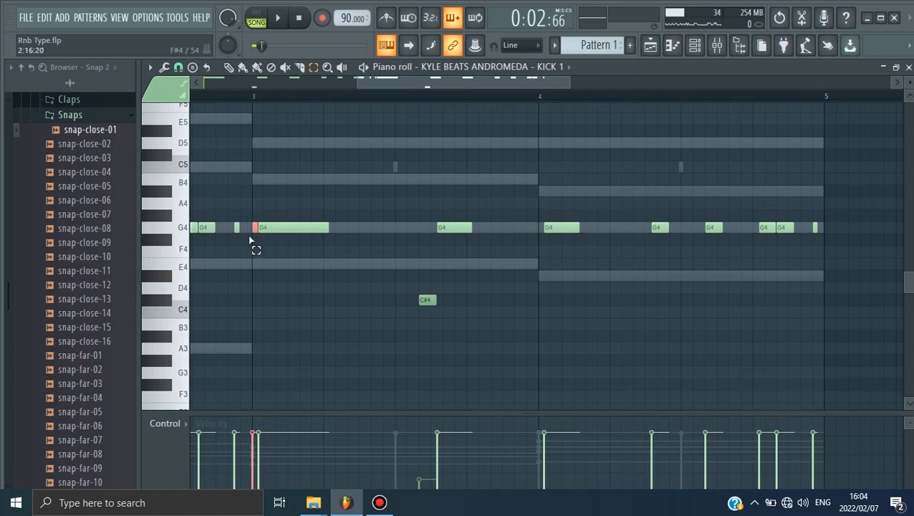
Delete the short G4 note at bar 3's start, align the copied kick notes to that bar line and play them.
{"action": "left_click_drag", "start_coordinate": [249, 187], "coordinate": [835, 339]}
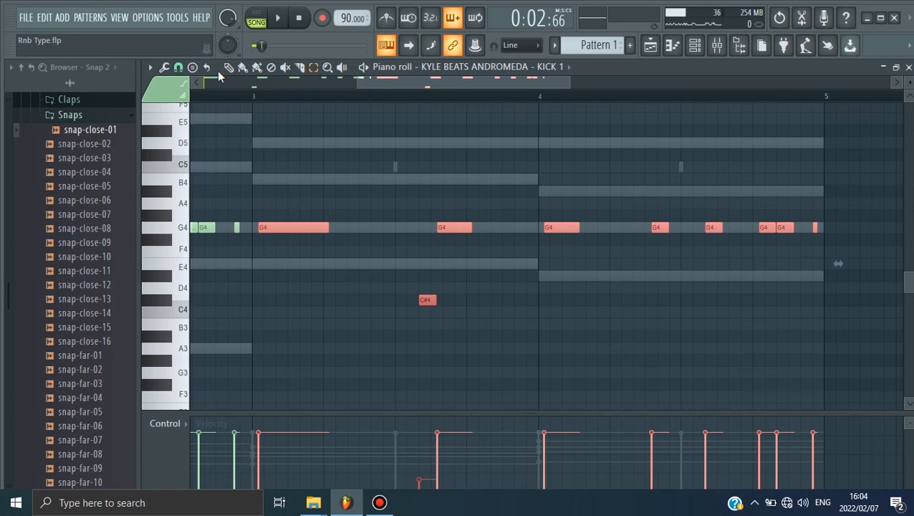
{"action": "left_click_drag", "start_coordinate": [307, 228], "coordinate": [303, 237]}
{"action": "key", "text": "space"}
{"action": "left_click_drag", "start_coordinate": [369, 82], "coordinate": [353, 84]}
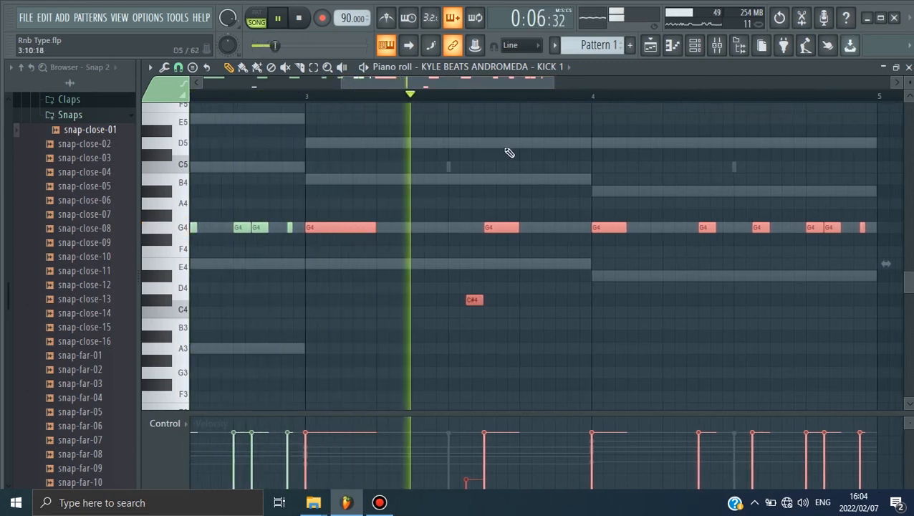
{"action": "left_click_drag", "start_coordinate": [554, 83], "coordinate": [640, 88]}
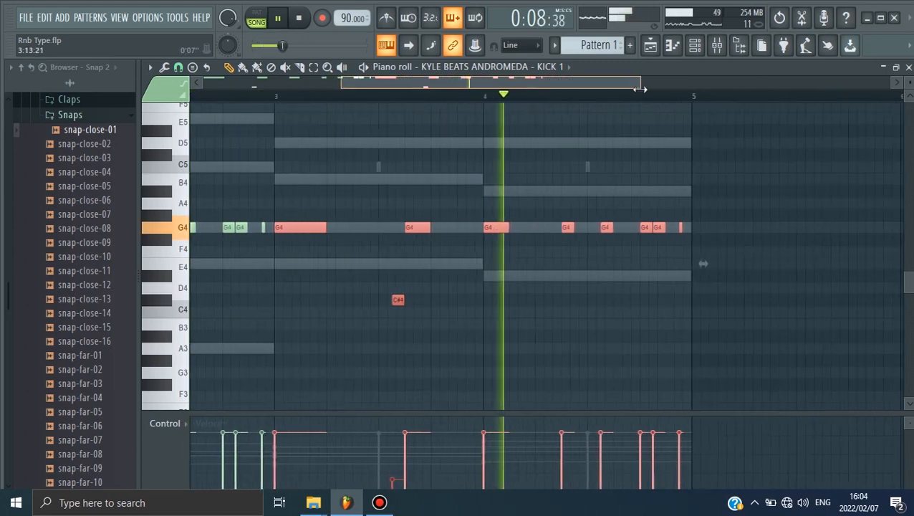
Bring up the channel rack and save the project, ending playback.
{"action": "left_click", "coordinate": [695, 45]}
{"action": "left_click", "coordinate": [26, 17]}
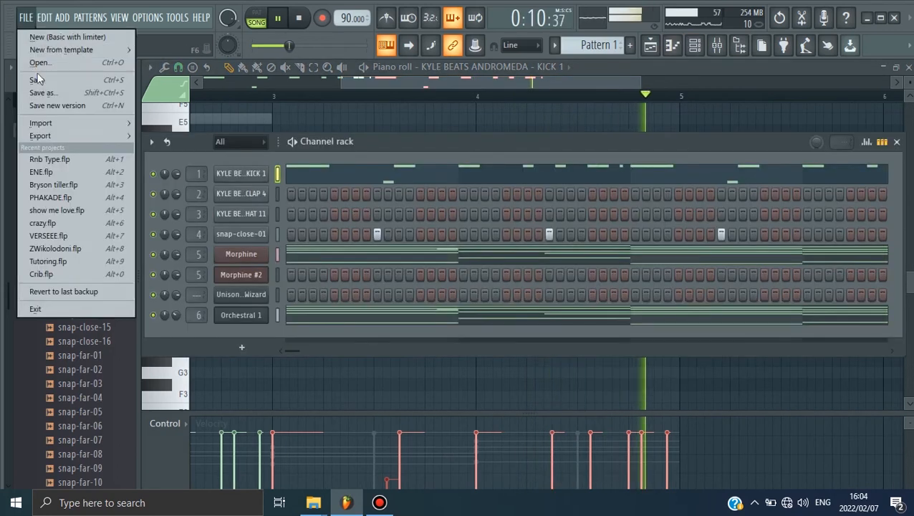
{"action": "left_click", "coordinate": [43, 81]}
{"action": "key", "text": "space"}
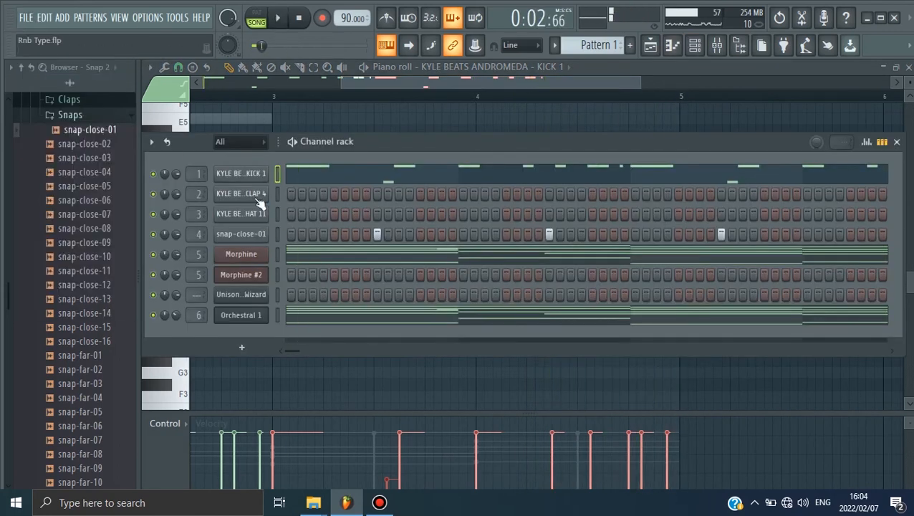
Open the CLAP 4 channel's piano roll at bar 1 and audition the clap at several pitches.
{"action": "right_click", "coordinate": [262, 191]}
{"action": "left_click", "coordinate": [286, 191]}
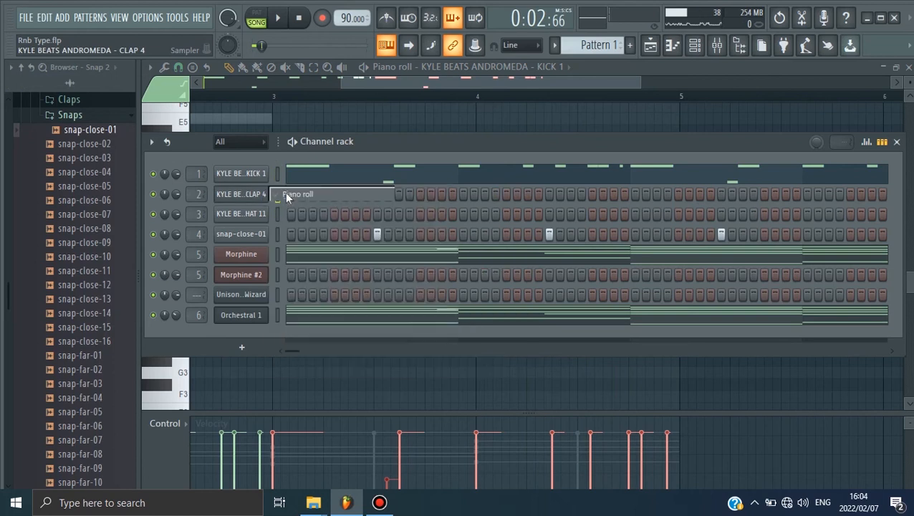
{"action": "left_click", "coordinate": [172, 159]}
{"action": "scroll", "coordinate": [174, 178], "scroll_direction": "up", "scroll_amount": 3}
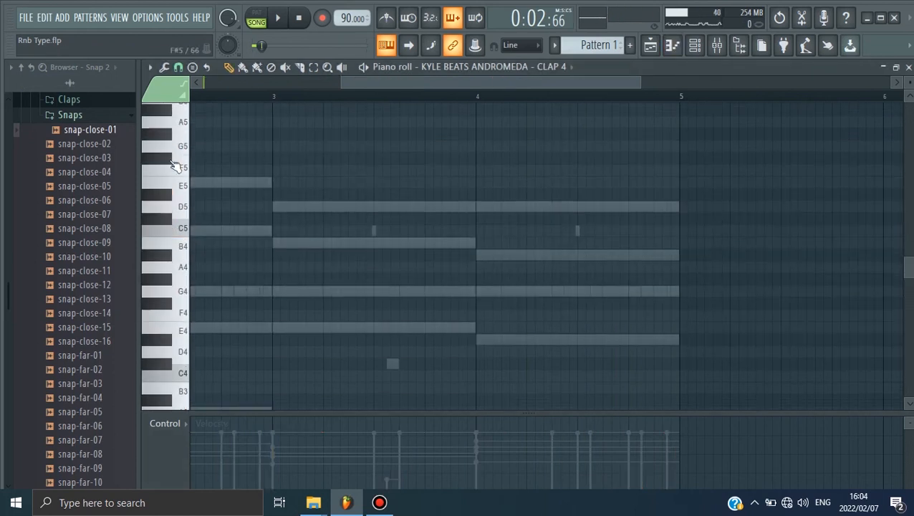
{"action": "left_click", "coordinate": [174, 178]}
{"action": "left_click", "coordinate": [166, 235]}
{"action": "left_click_drag", "start_coordinate": [477, 83], "coordinate": [263, 94]}
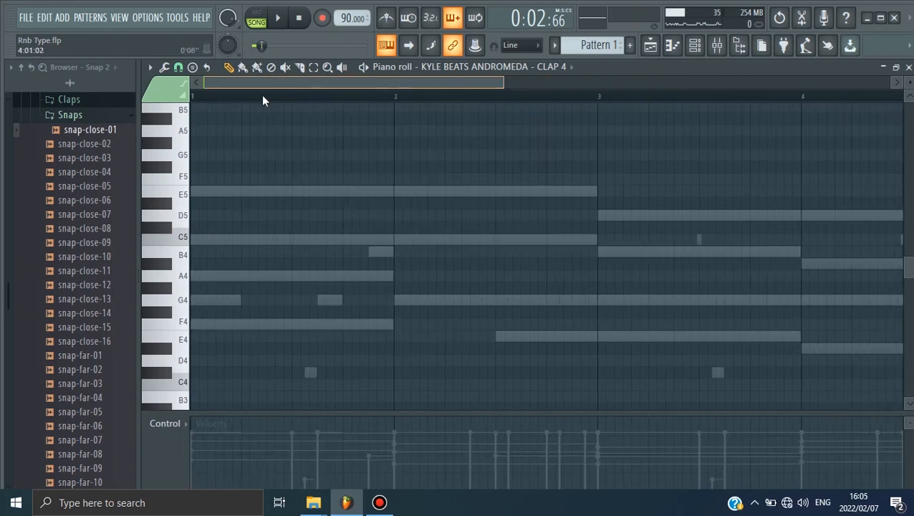
Set the piano roll snap to Line and place one D5 clap note on step 13 of bar 1.
{"action": "left_click_drag", "start_coordinate": [501, 84], "coordinate": [487, 84]}
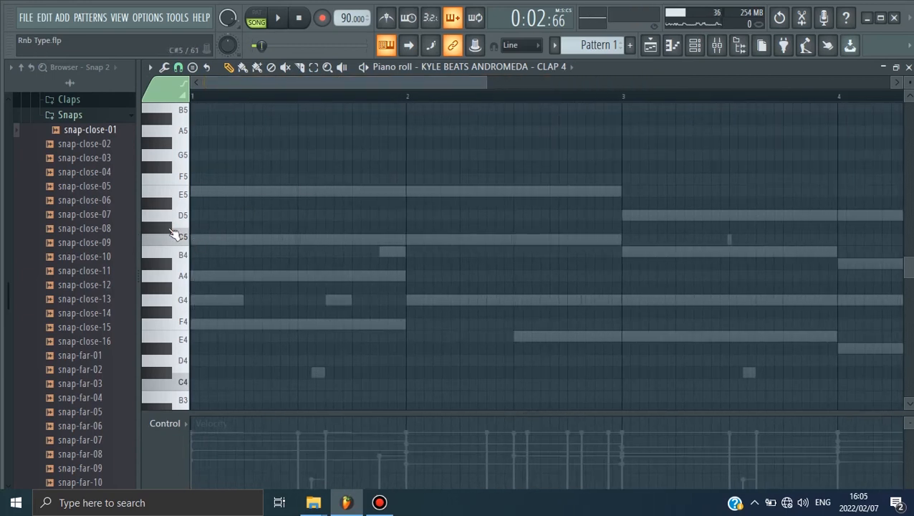
{"action": "left_click", "coordinate": [165, 204]}
{"action": "left_click_drag", "start_coordinate": [213, 227], "coordinate": [343, 228]}
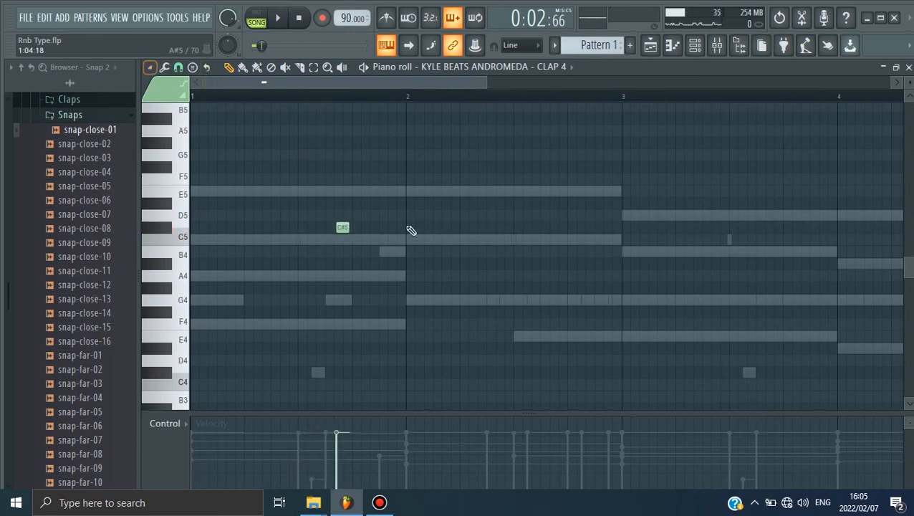
{"action": "left_click", "coordinate": [179, 68]}
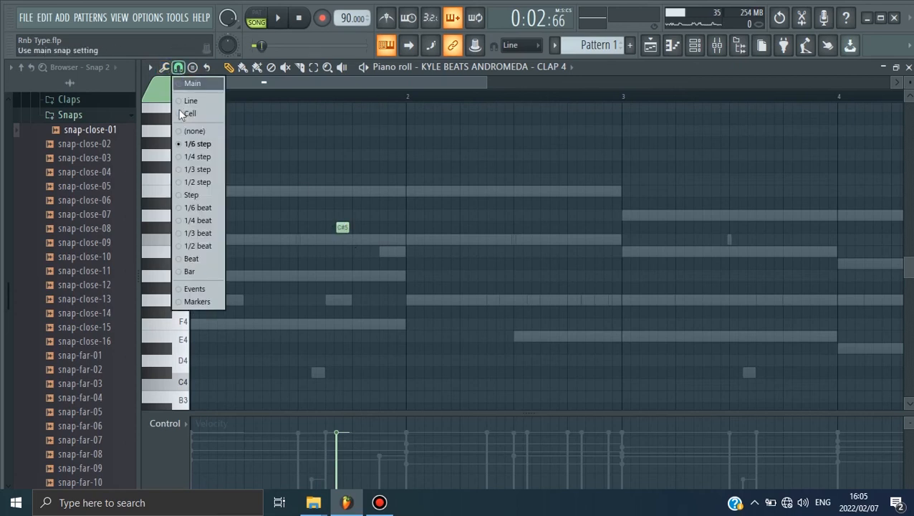
{"action": "left_click", "coordinate": [185, 102]}
{"action": "left_click", "coordinate": [353, 228]}
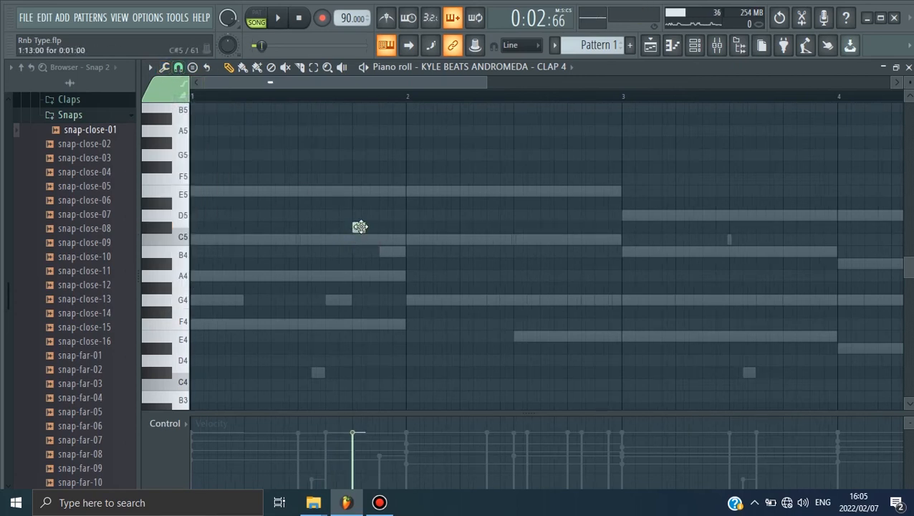
{"action": "left_click_drag", "start_coordinate": [350, 228], "coordinate": [362, 212]}
Add a matching D5 clap on step 13 of bar 2 and lower both claps' velocities while playing the song.
{"action": "key", "text": "space"}
{"action": "key", "text": "space"}
{"action": "left_click", "coordinate": [195, 99]}
{"action": "key", "text": "space"}
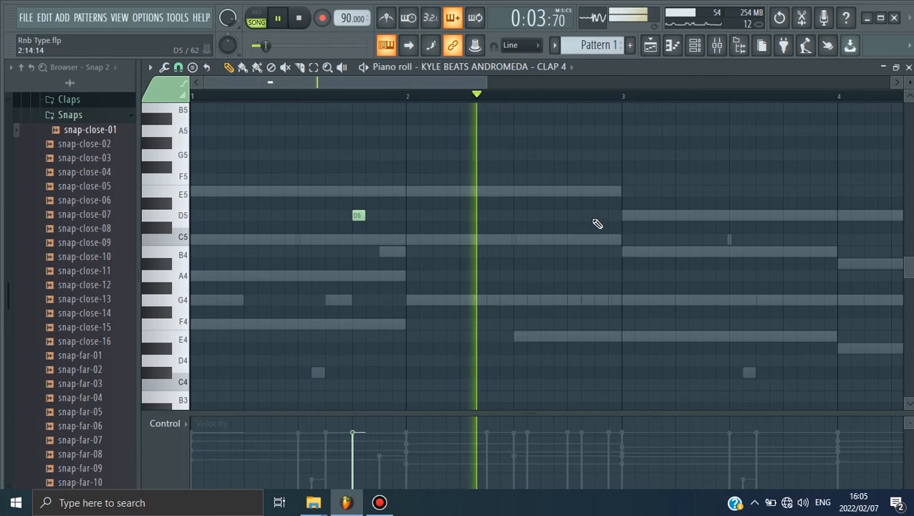
{"action": "key", "text": "space"}
{"action": "key", "text": "space"}
{"action": "left_click", "coordinate": [571, 450]}
{"action": "left_click", "coordinate": [355, 447]}
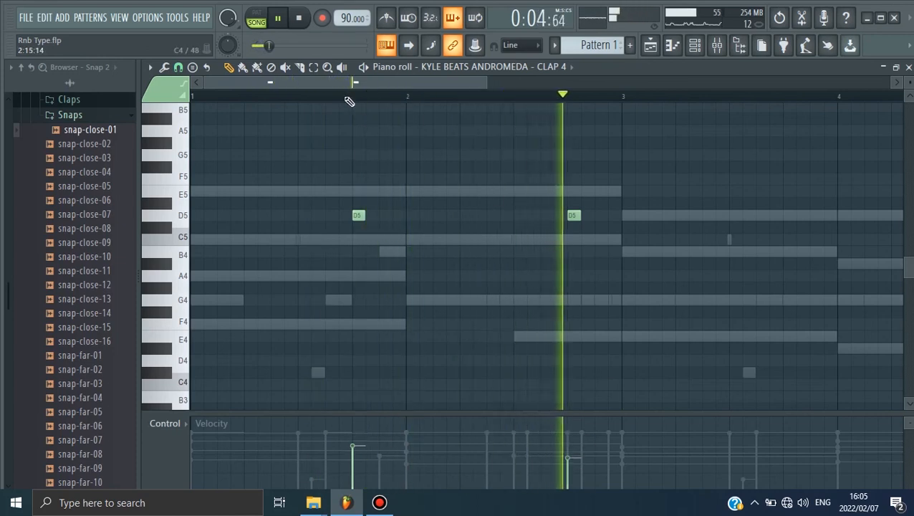
Place D5 clap notes on step 13 of bars 3 and 4.
{"action": "left_click", "coordinate": [393, 87]}
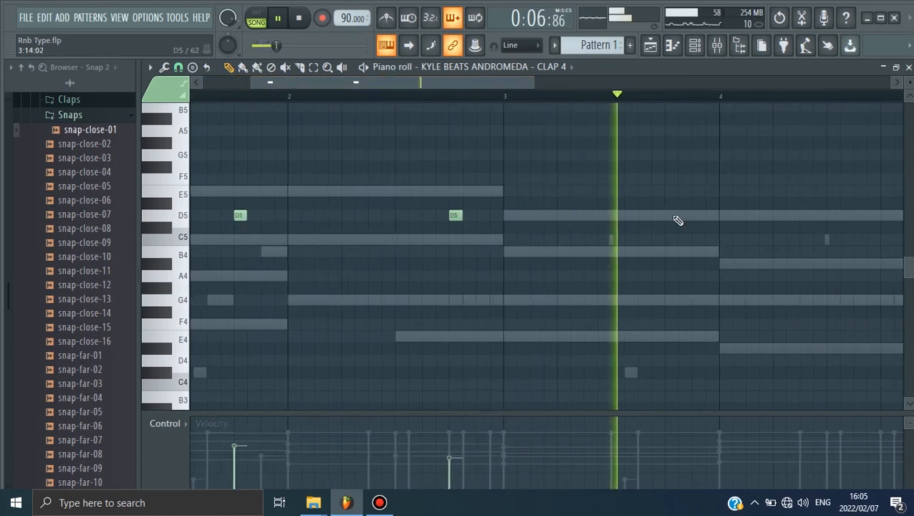
{"action": "left_click", "coordinate": [681, 214]}
{"action": "left_click_drag", "start_coordinate": [681, 215], "coordinate": [670, 215]}
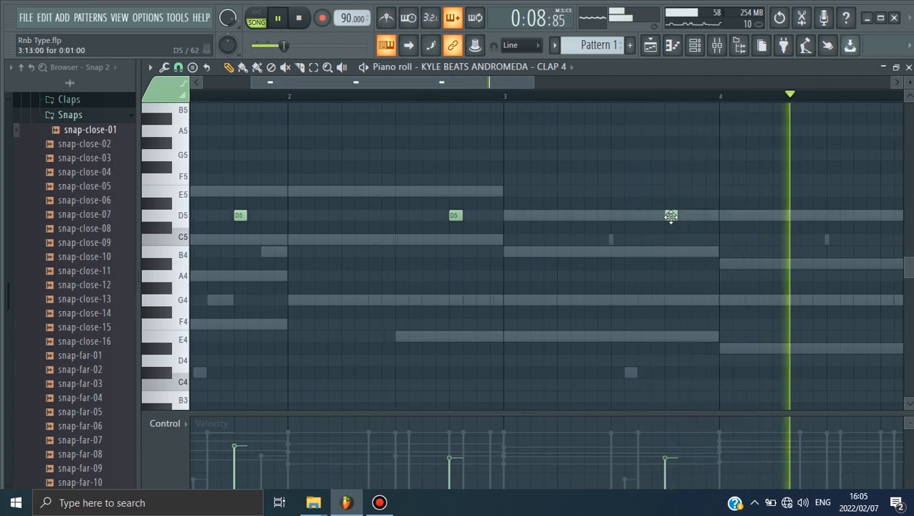
{"action": "left_click", "coordinate": [540, 93]}
{"action": "left_click_drag", "start_coordinate": [516, 84], "coordinate": [585, 93]}
{"action": "left_click", "coordinate": [649, 216]}
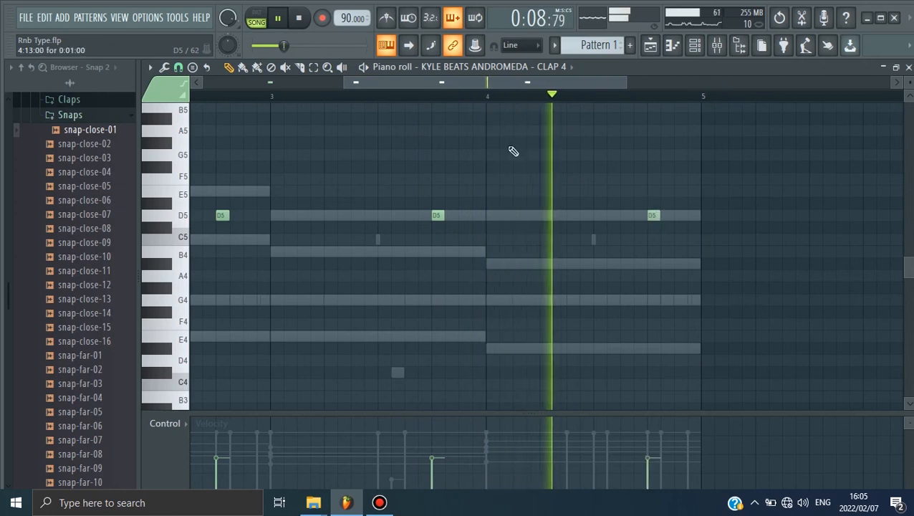
Save the project and stop playback.
{"action": "left_click", "coordinate": [25, 17]}
{"action": "left_click", "coordinate": [56, 81]}
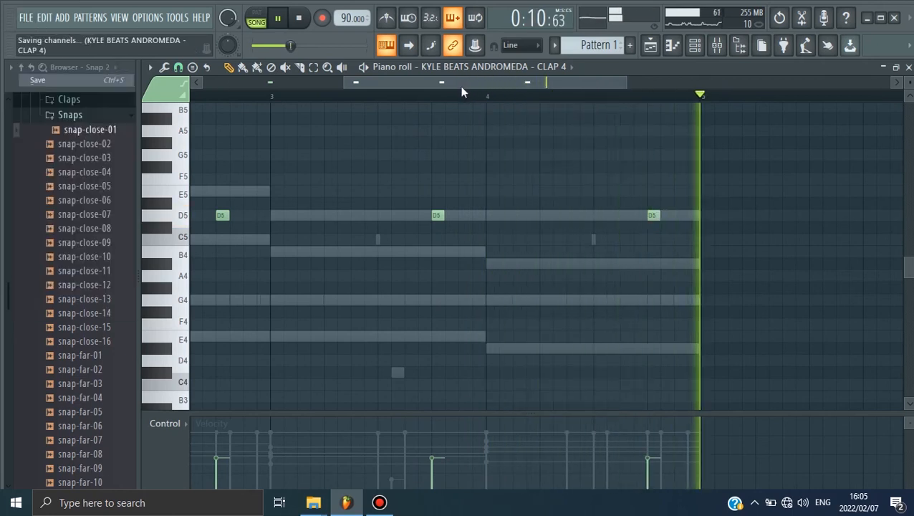
{"action": "key", "text": "space"}
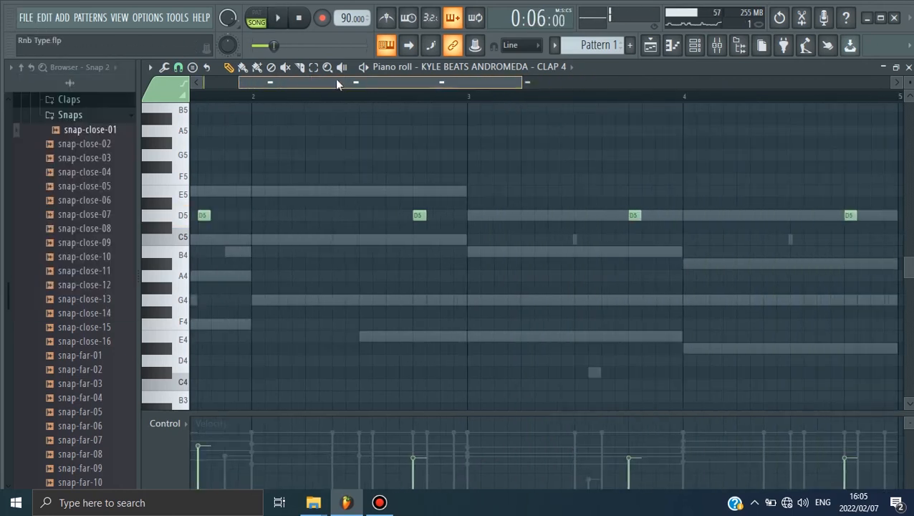
Bring up the channel rack, look inside the Summer Walker Drum Kit folder and collapse the AVR-MUSIC folder.
{"action": "left_click", "coordinate": [695, 46]}
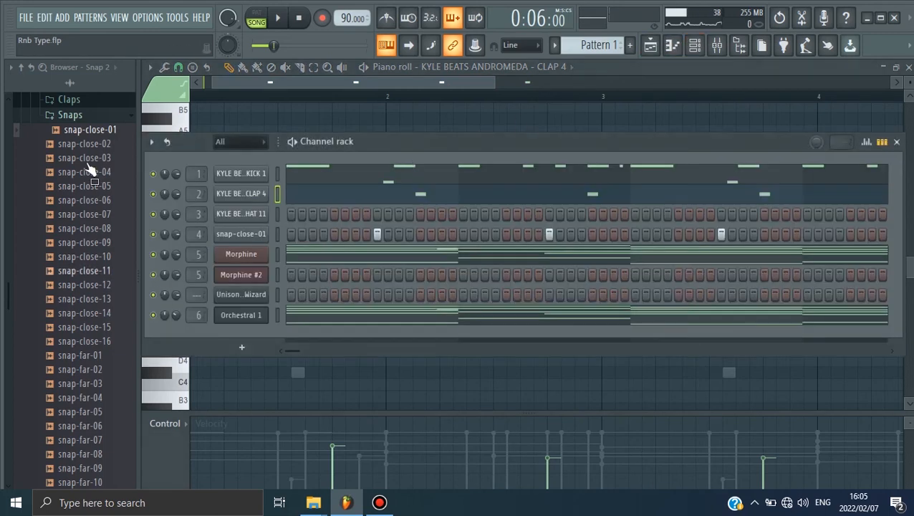
{"action": "left_click", "coordinate": [70, 116]}
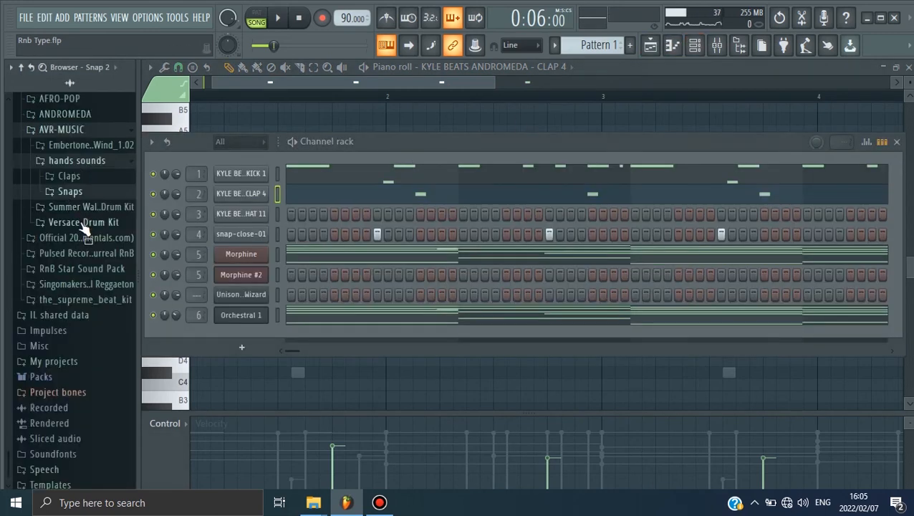
{"action": "left_click", "coordinate": [83, 208]}
{"action": "left_click", "coordinate": [70, 223]}
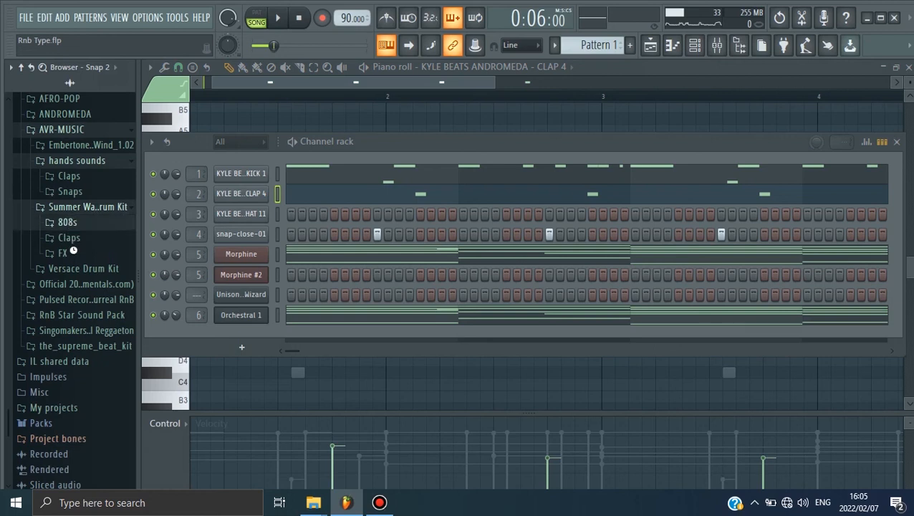
{"action": "left_click", "coordinate": [72, 205]}
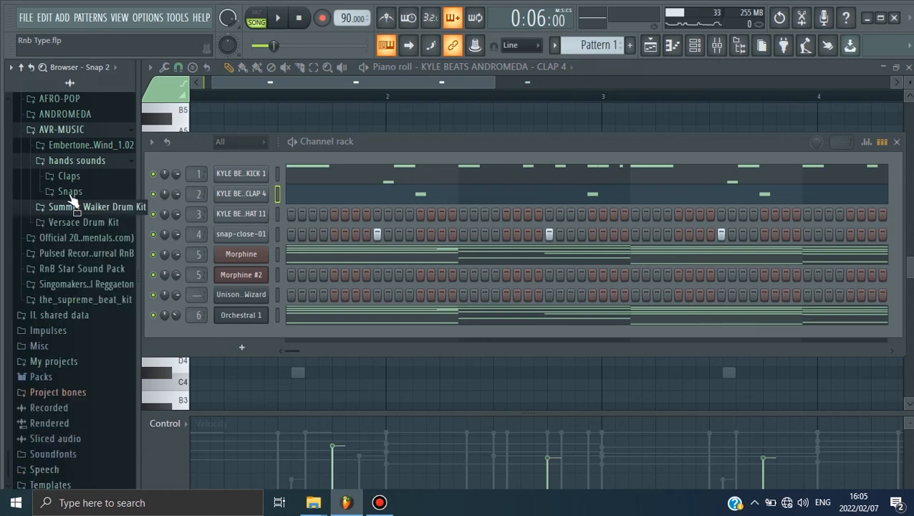
{"action": "left_click", "coordinate": [75, 131]}
Audition the 808s in the_supreme_beat_kit and add TSB 808 (1) as a new channel above KICK 1.
{"action": "left_click", "coordinate": [71, 304]}
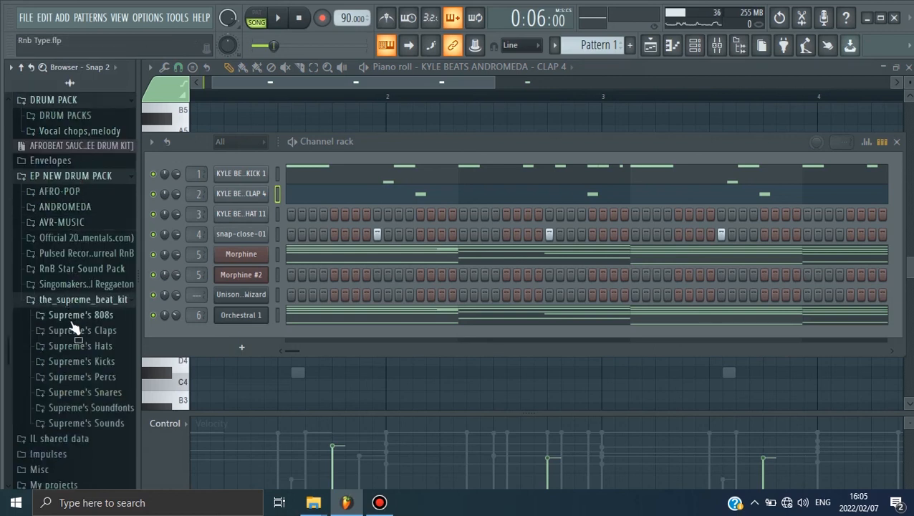
{"action": "left_click", "coordinate": [70, 320]}
{"action": "left_click", "coordinate": [70, 328]}
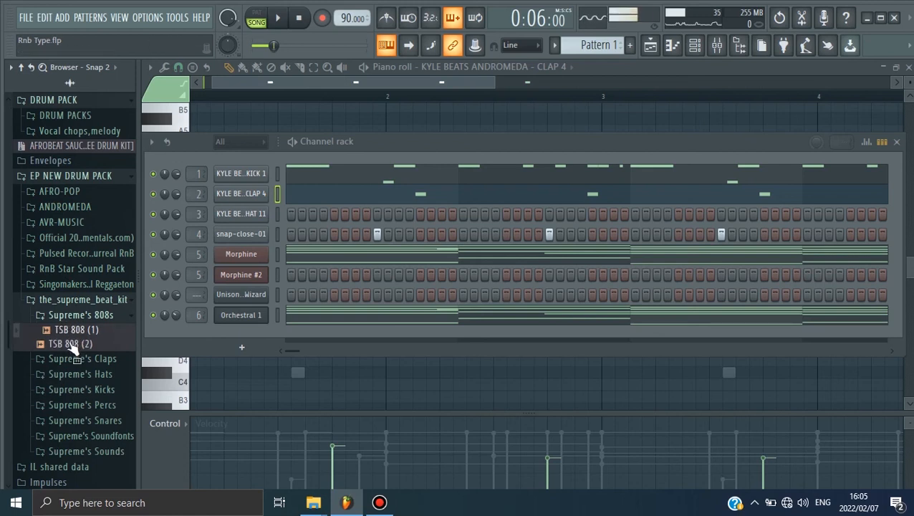
{"action": "left_click", "coordinate": [70, 331]}
{"action": "left_click_drag", "start_coordinate": [209, 156], "coordinate": [212, 157]}
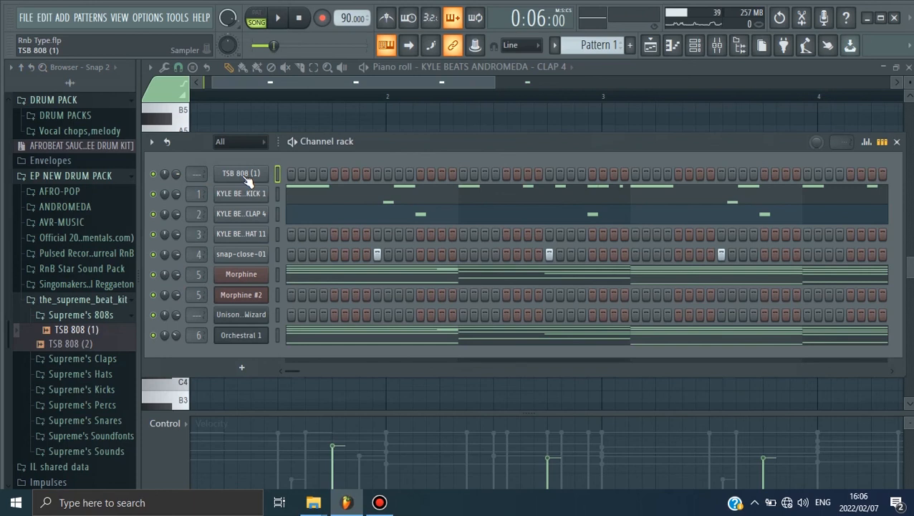
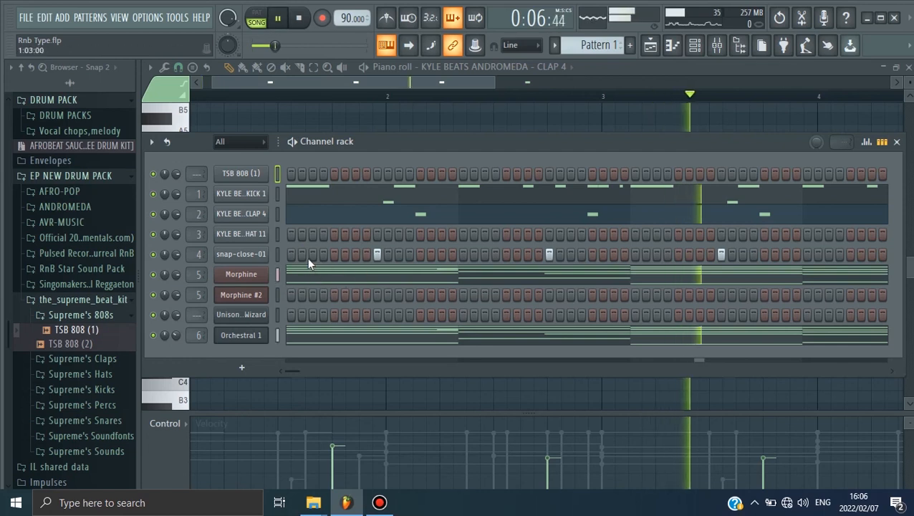
Open the TSB 808 (1) channel's piano roll at bar 1 and play the song from the start.
{"action": "left_click", "coordinate": [298, 18]}
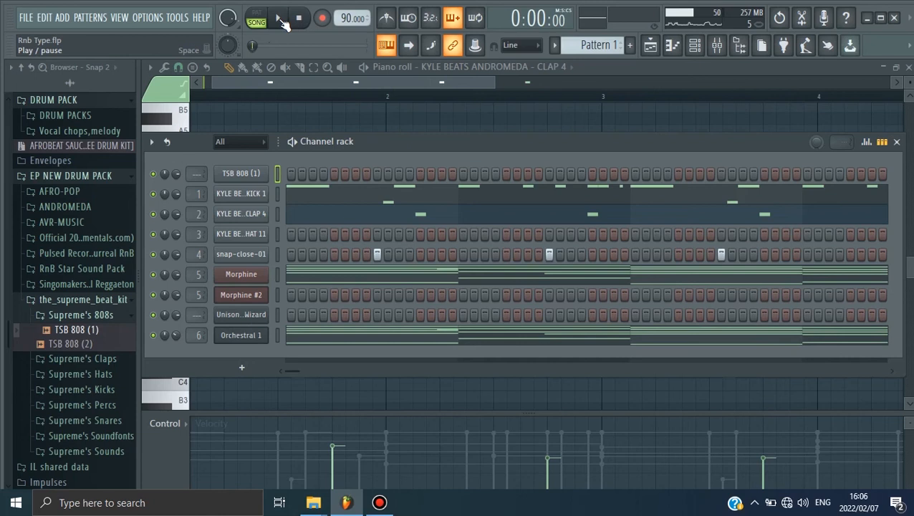
{"action": "right_click", "coordinate": [239, 181]}
{"action": "left_click", "coordinate": [290, 176]}
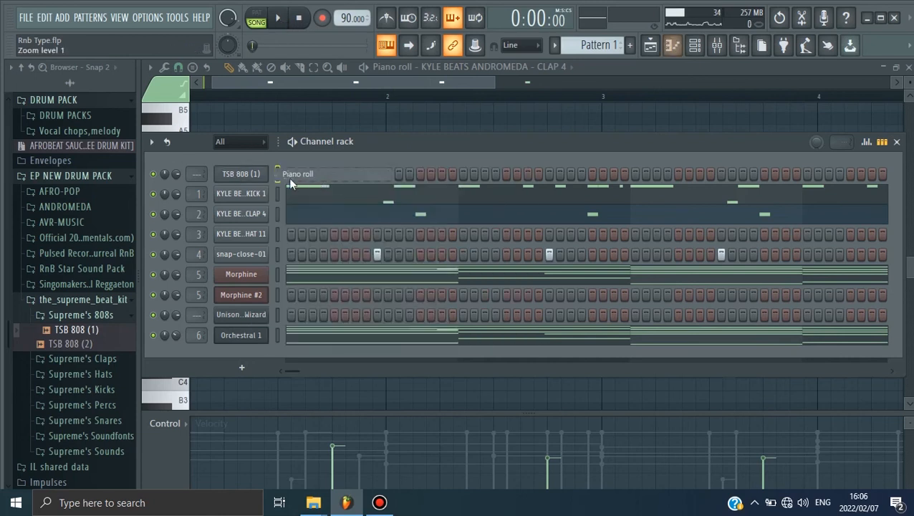
{"action": "left_click_drag", "start_coordinate": [309, 84], "coordinate": [254, 97]}
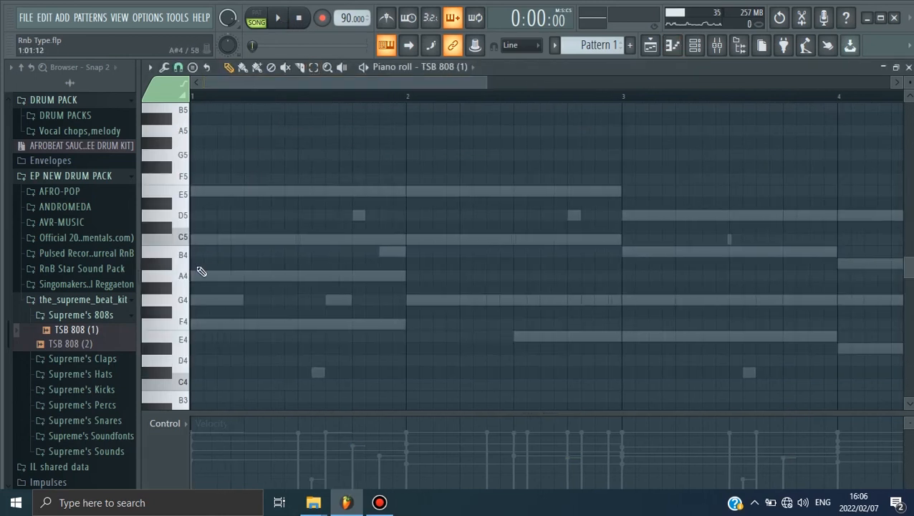
{"action": "scroll", "coordinate": [201, 271], "scroll_direction": "down", "scroll_amount": 4}
{"action": "key", "text": "space"}
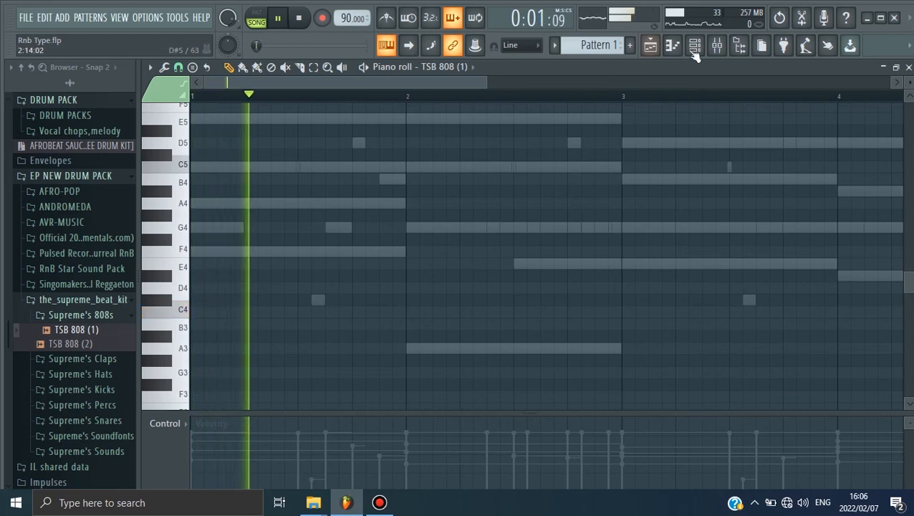
Stop playback and turn on Cut itself for the TSB 808 (1) channel.
{"action": "left_click", "coordinate": [695, 47]}
{"action": "key", "text": "space"}
{"action": "right_click", "coordinate": [255, 176]}
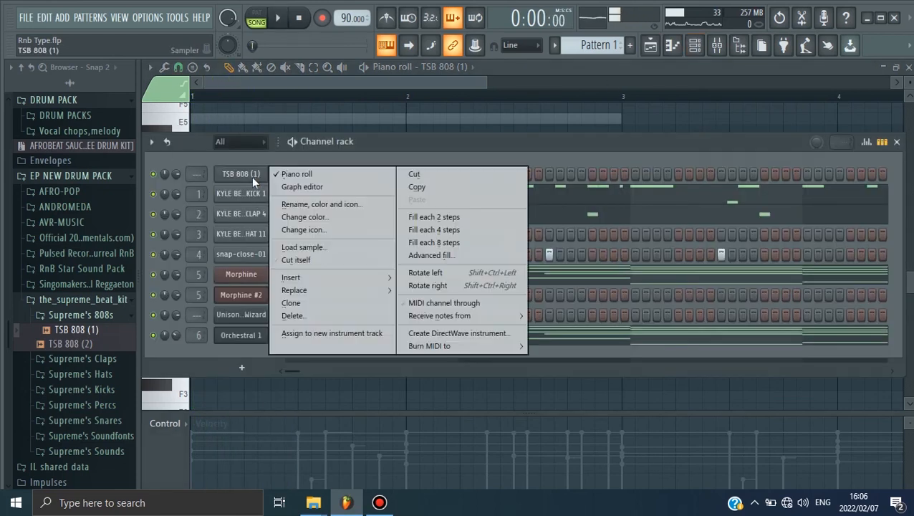
{"action": "left_click", "coordinate": [318, 265]}
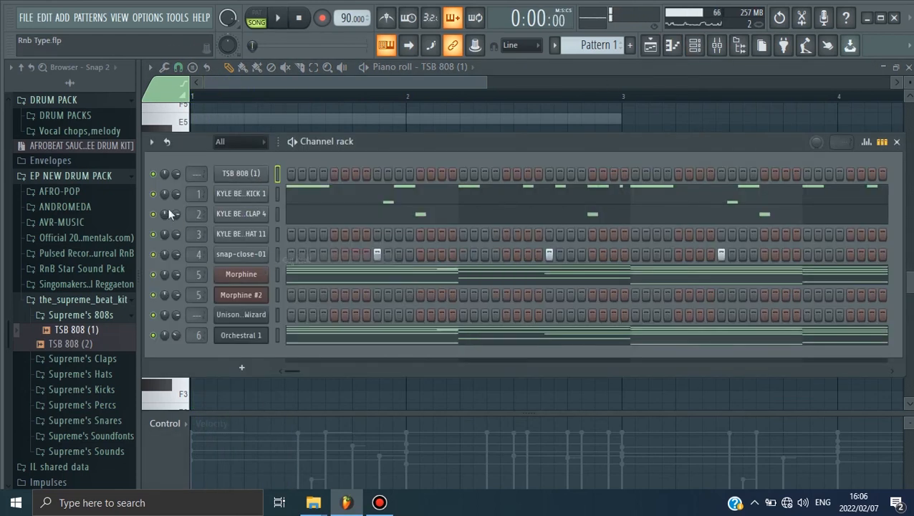
Mute the KICK 1 channel and reopen the TSB 808 (1) piano roll.
{"action": "right_click", "coordinate": [267, 175]}
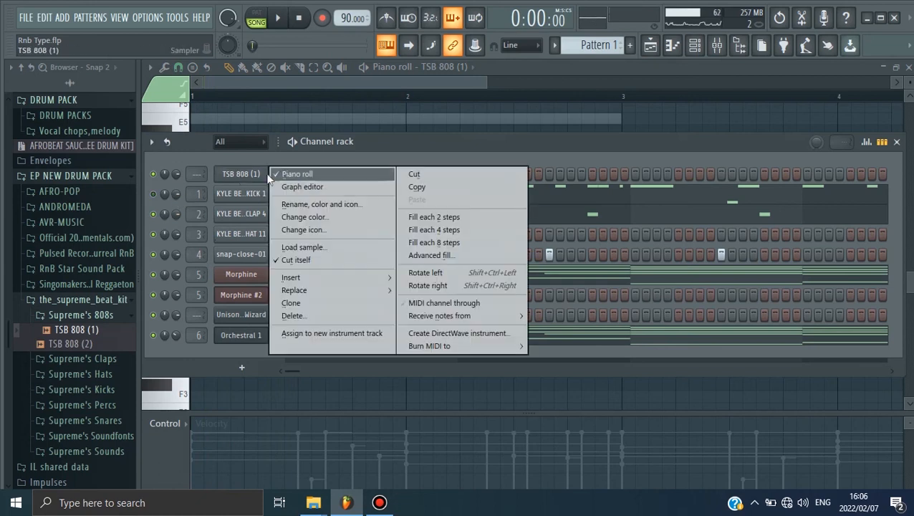
{"action": "right_click", "coordinate": [254, 176]}
{"action": "left_click", "coordinate": [287, 175]}
{"action": "right_click", "coordinate": [265, 179]}
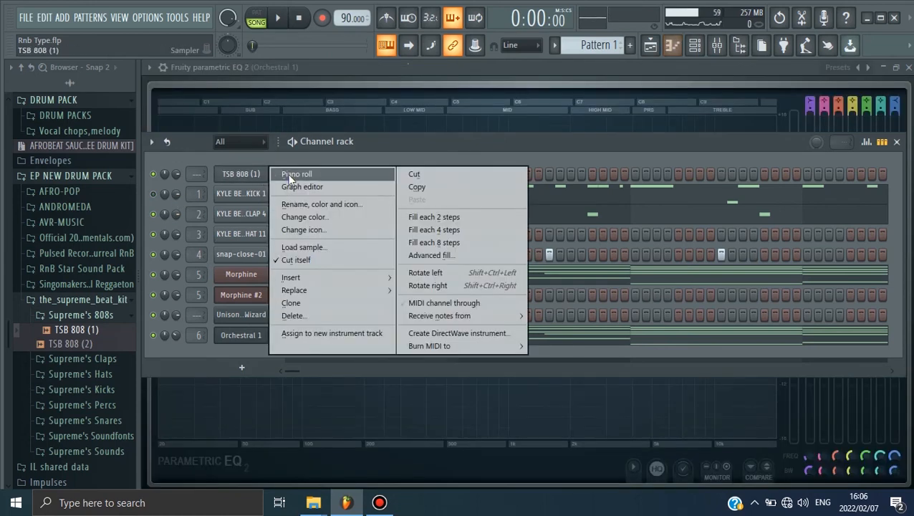
{"action": "left_click", "coordinate": [290, 177]}
Audition the 808 on the piano keys between F3 and A4 to find its starting pitch.
{"action": "left_click", "coordinate": [185, 265]}
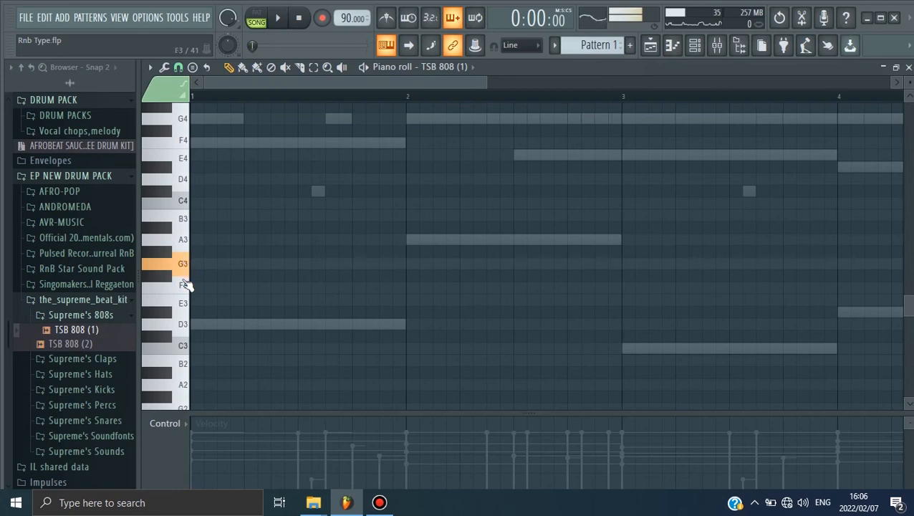
{"action": "left_click", "coordinate": [185, 284]}
{"action": "left_click", "coordinate": [186, 205]}
{"action": "left_click", "coordinate": [183, 176]}
{"action": "left_click", "coordinate": [185, 159]}
{"action": "left_click", "coordinate": [186, 147]}
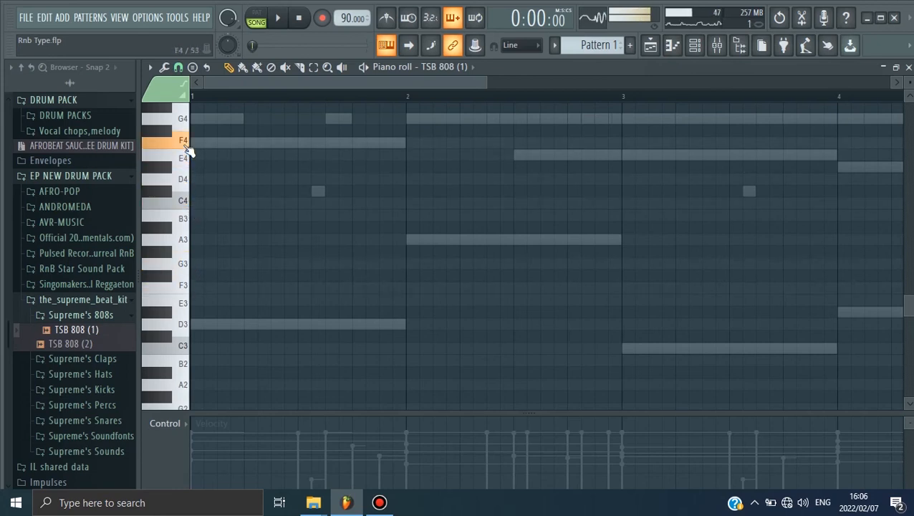
{"action": "scroll", "coordinate": [192, 164], "scroll_direction": "up", "scroll_amount": 4}
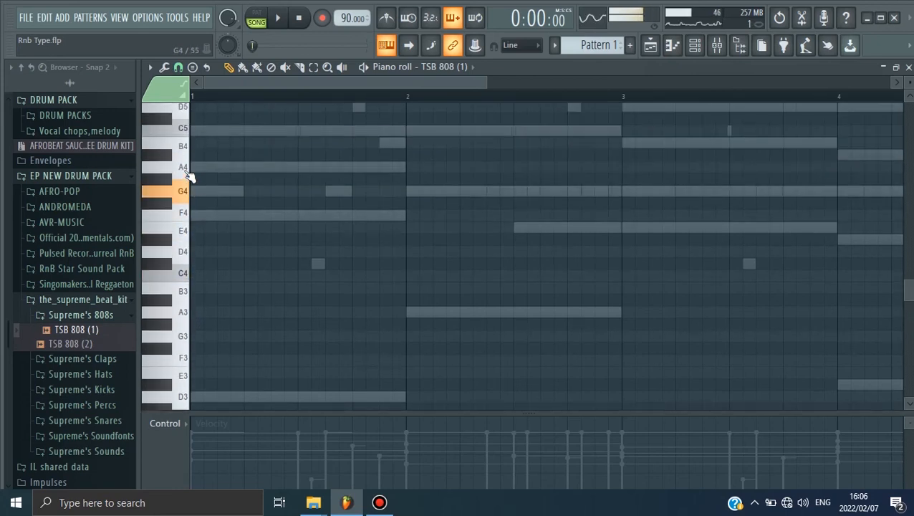
Place A4 808 notes at the start and on step 13 of bar 1, checking them against playback.
{"action": "key", "text": "space"}
{"action": "key", "text": "space"}
{"action": "left_click", "coordinate": [194, 452]}
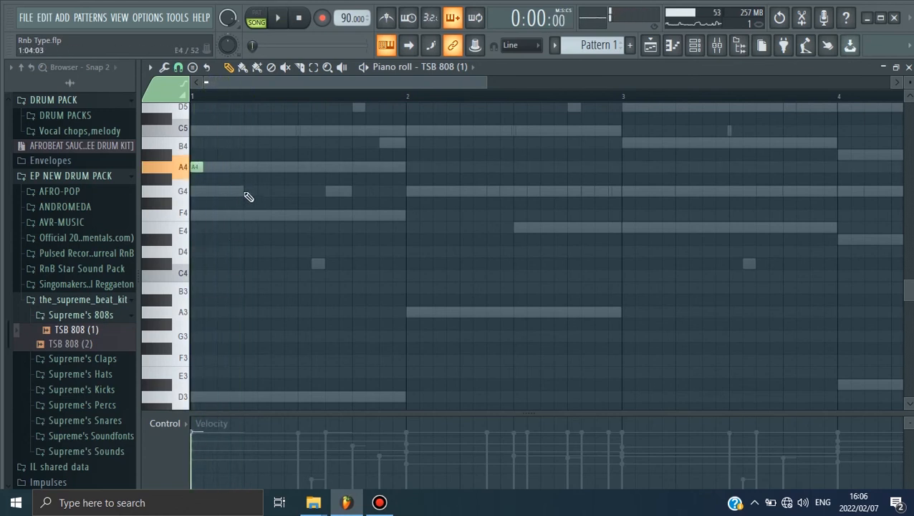
{"action": "key", "text": "space"}
{"action": "left_click", "coordinate": [359, 167]}
{"action": "key", "text": "space"}
Add a D5 808 note on step 16 of bar 1 and an A4 note at bar 2's start, then play them.
{"action": "left_click_drag", "start_coordinate": [484, 83], "coordinate": [519, 84]}
{"action": "scroll", "coordinate": [483, 180], "scroll_direction": "up", "scroll_amount": 3}
{"action": "key", "text": "space"}
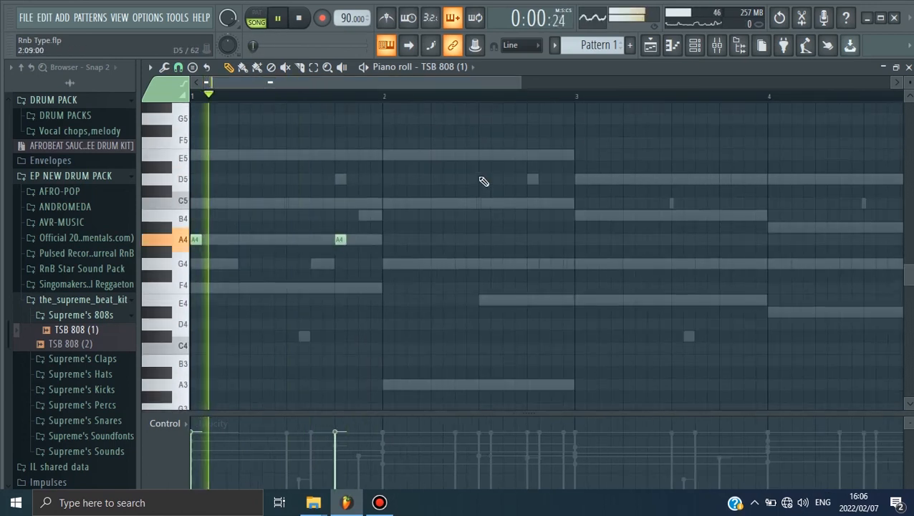
{"action": "left_click", "coordinate": [388, 178]}
{"action": "key", "text": "space"}
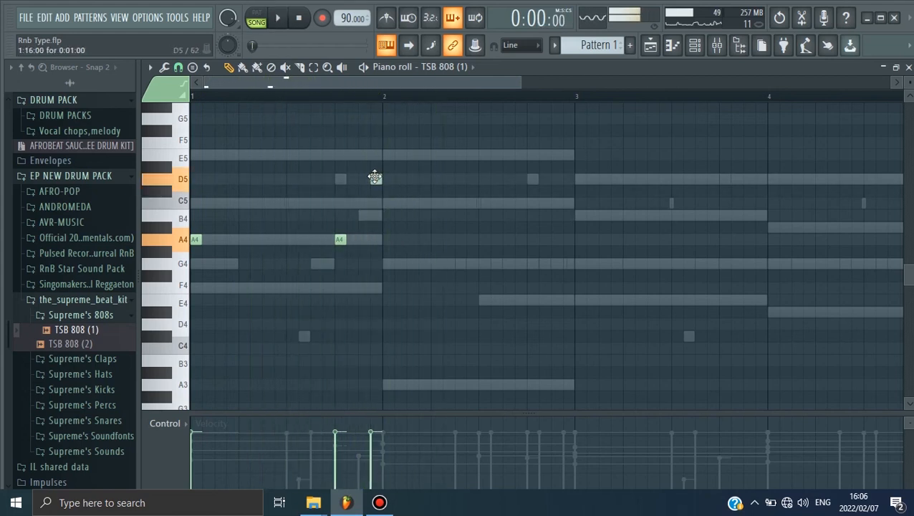
{"action": "key", "text": "space"}
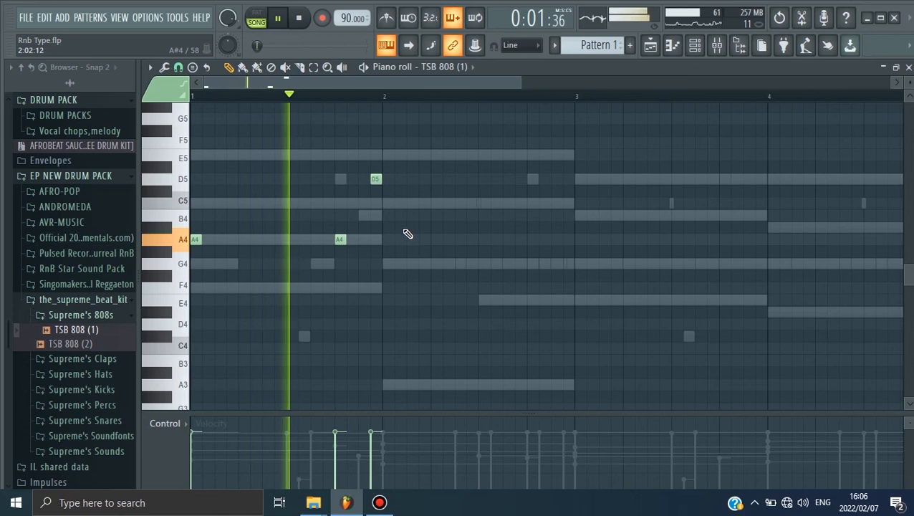
{"action": "key", "text": "space"}
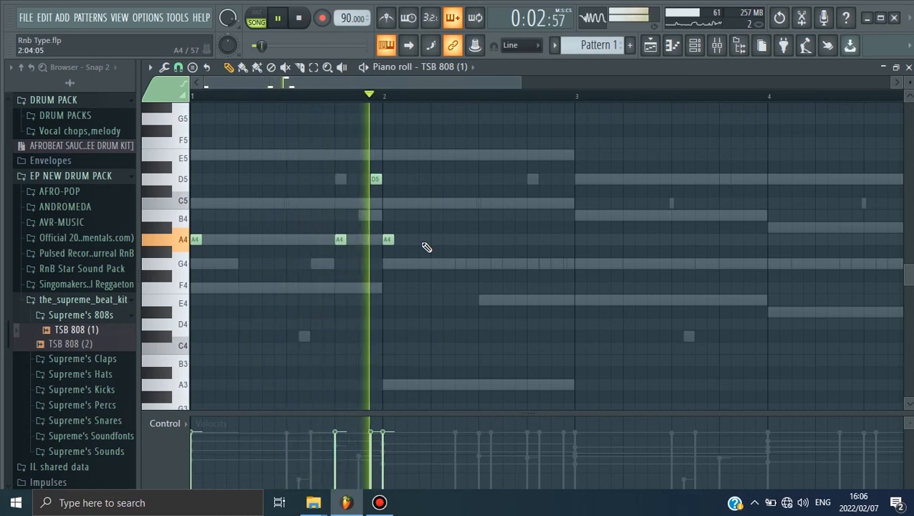
Place A4 808 notes on steps 9 and 13 of bar 2 and at bar 3's start, checking them against playback.
{"action": "key", "text": "space"}
{"action": "key", "text": "space"}
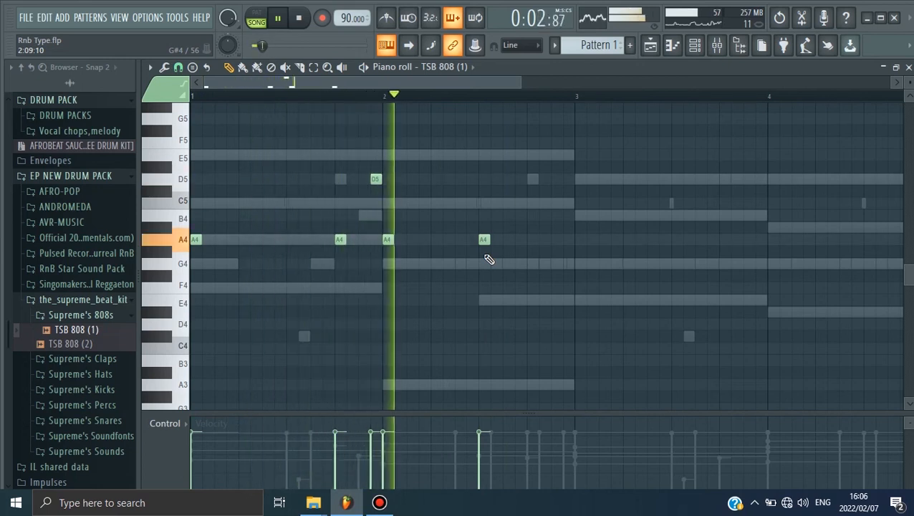
{"action": "left_click", "coordinate": [534, 241]}
{"action": "left_click", "coordinate": [580, 239]}
{"action": "key", "text": "space"}
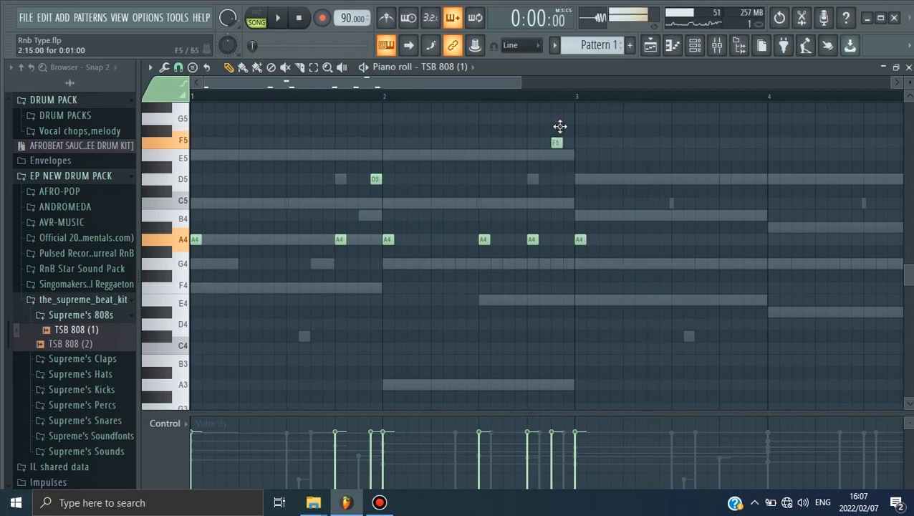
Add a G5 808 note on step 16 of bar 2 and play the bassline.
{"action": "scroll", "coordinate": [601, 188], "scroll_direction": "up", "scroll_amount": 3}
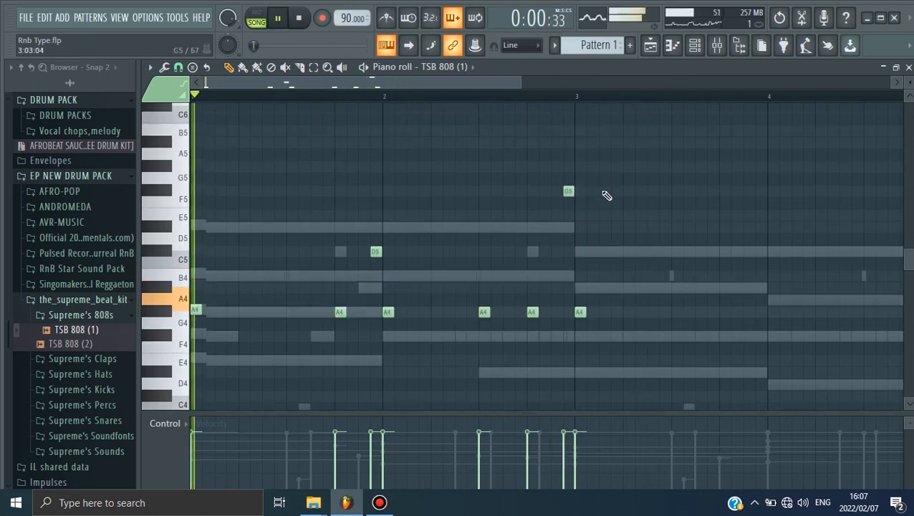
{"action": "key", "text": "space"}
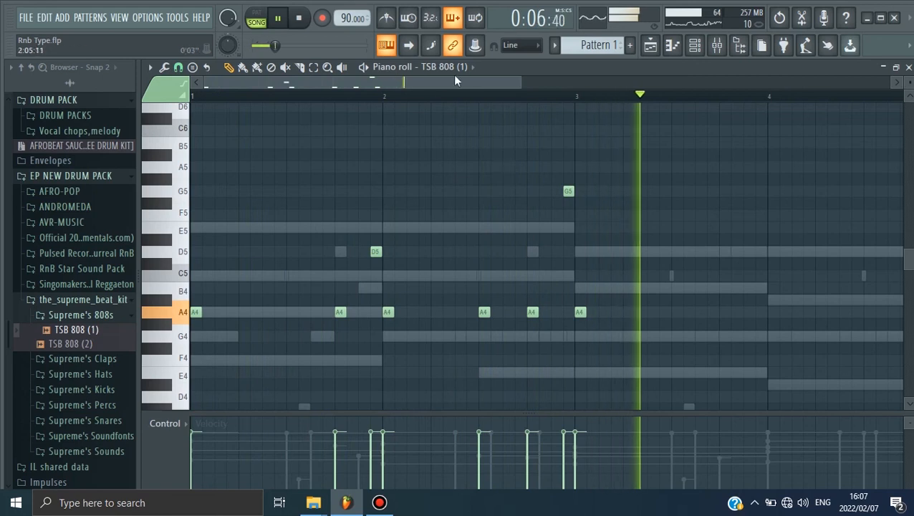
{"action": "key", "text": "space"}
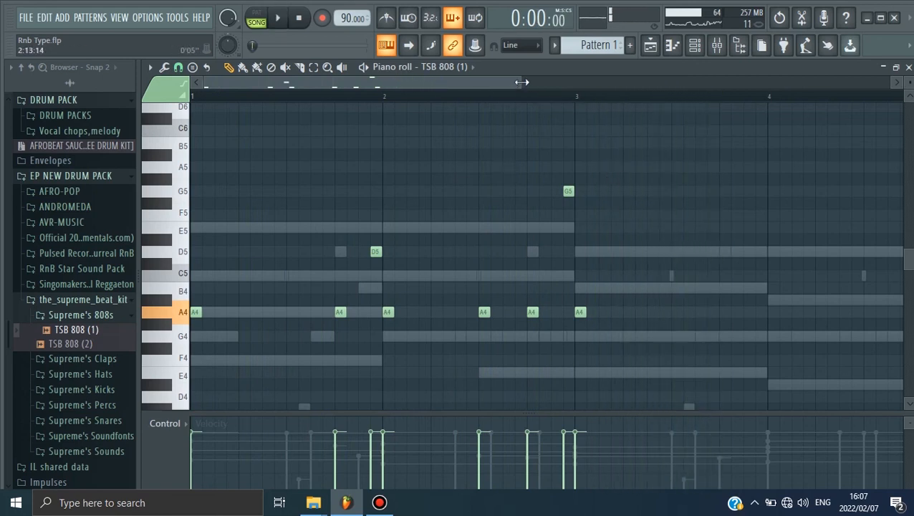
Place an eight-step A4 808 note starting on step 9 of bar 3.
{"action": "left_click_drag", "start_coordinate": [513, 81], "coordinate": [514, 86]}
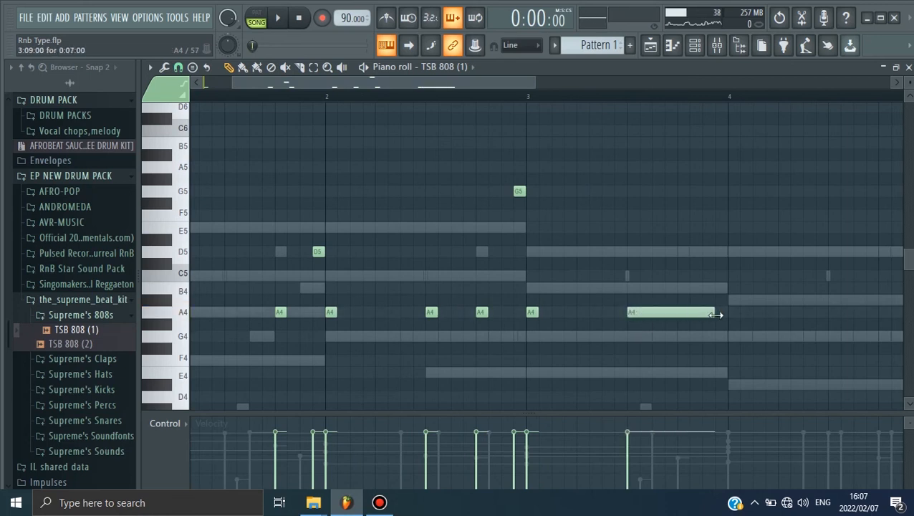
{"action": "left_click_drag", "start_coordinate": [655, 311], "coordinate": [677, 310]}
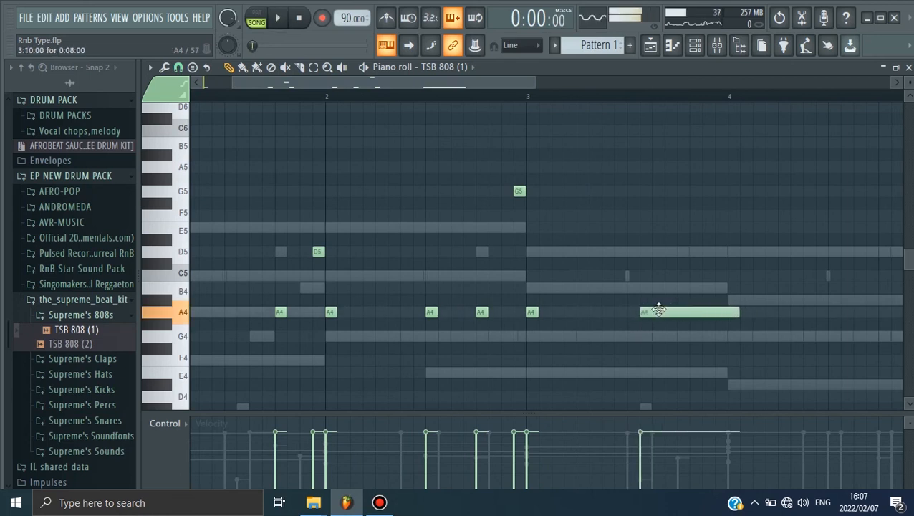
{"action": "scroll", "coordinate": [668, 147], "scroll_direction": "up", "scroll_amount": 2}
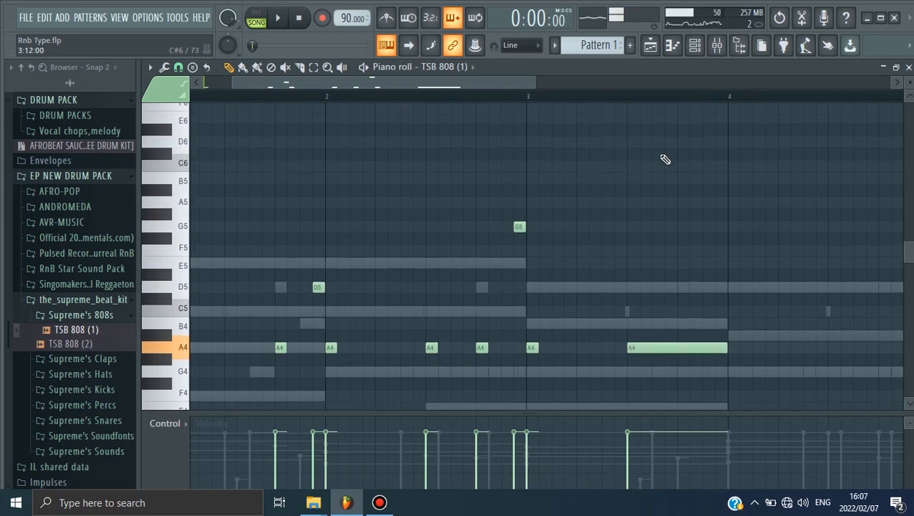
Try an eight-step D6 808 note above the long A4 note in bar 3.
{"action": "left_click", "coordinate": [663, 144]}
{"action": "left_click_drag", "start_coordinate": [749, 144], "coordinate": [706, 147]}
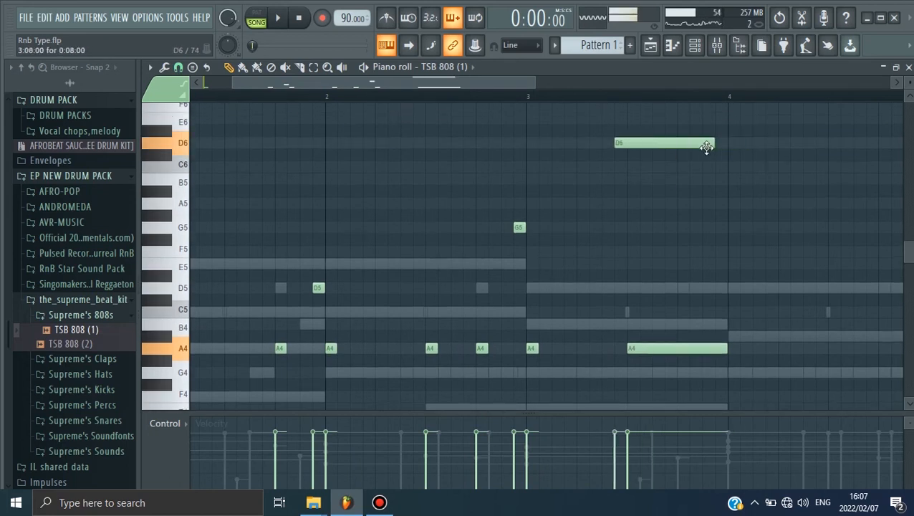
{"action": "right_click", "coordinate": [625, 141]}
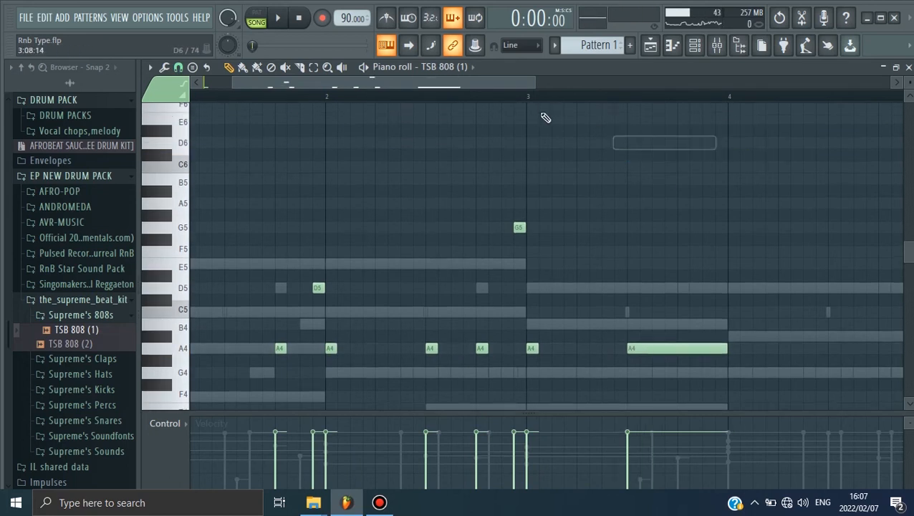
Play the pattern and add a one-step D6 808 note on step 13 of bar 3.
{"action": "key", "text": "space"}
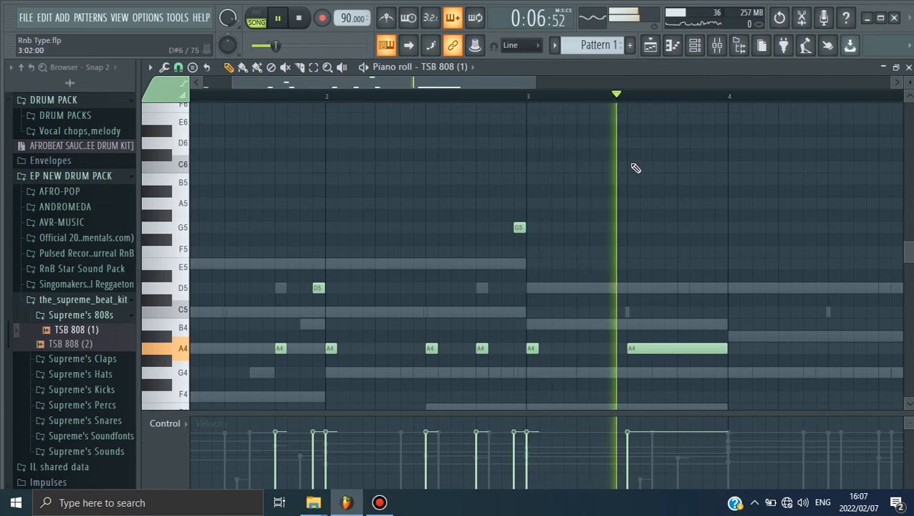
{"action": "left_click", "coordinate": [679, 143]}
{"action": "key", "text": "space"}
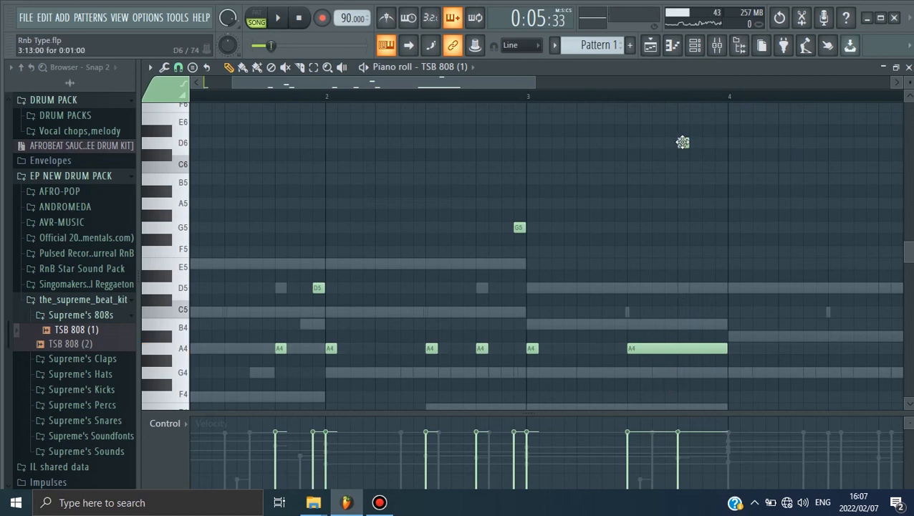
Enable slide and portamento on the D6 note, raise its pitch by 1080 cents, and audition the glide.
{"action": "double_click", "coordinate": [683, 143]}
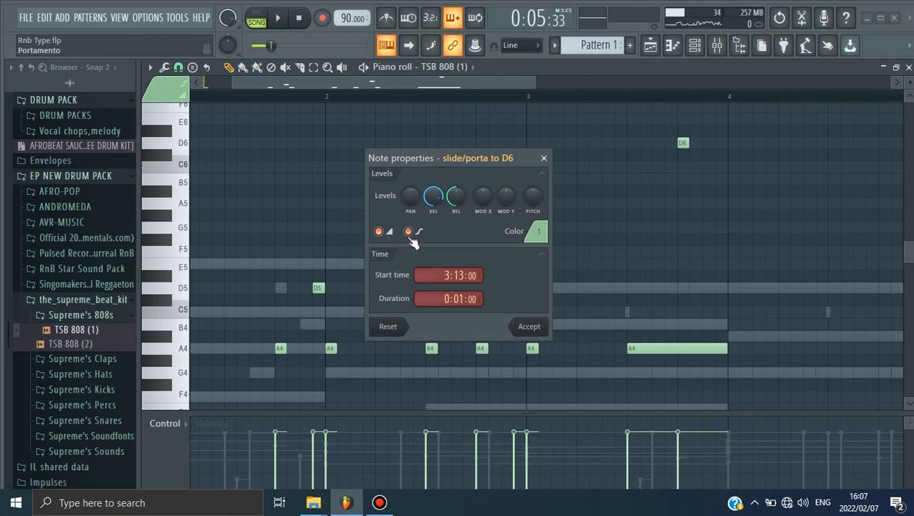
{"action": "left_click_drag", "start_coordinate": [536, 196], "coordinate": [536, 136]}
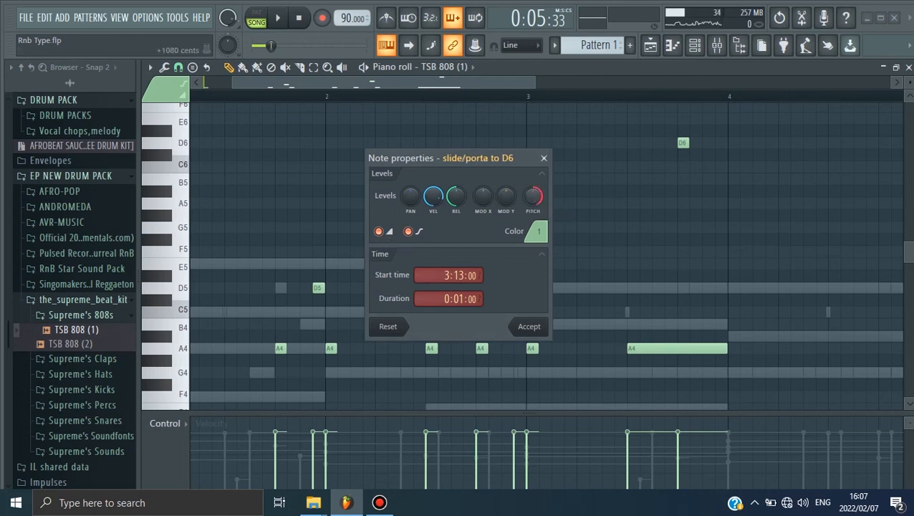
{"action": "left_click", "coordinate": [529, 326]}
{"action": "scroll", "coordinate": [551, 206], "scroll_direction": "up", "scroll_amount": 2}
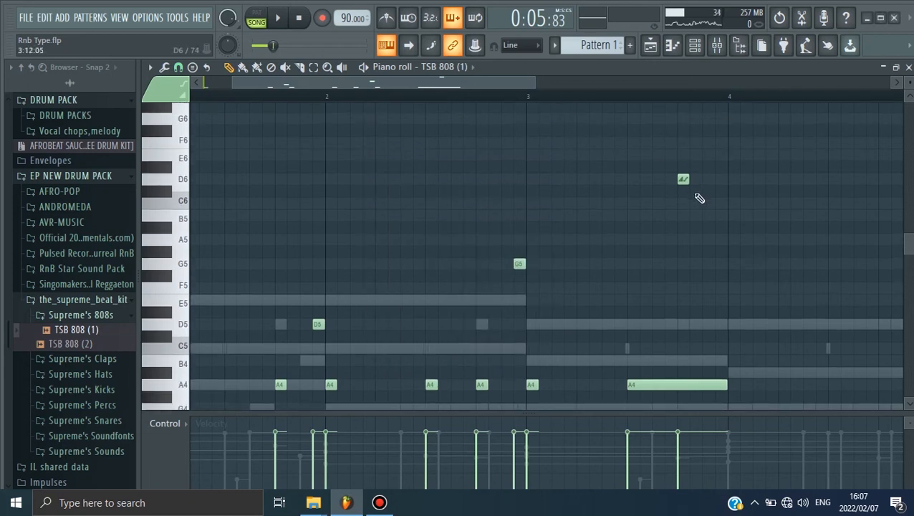
{"action": "key", "text": "space"}
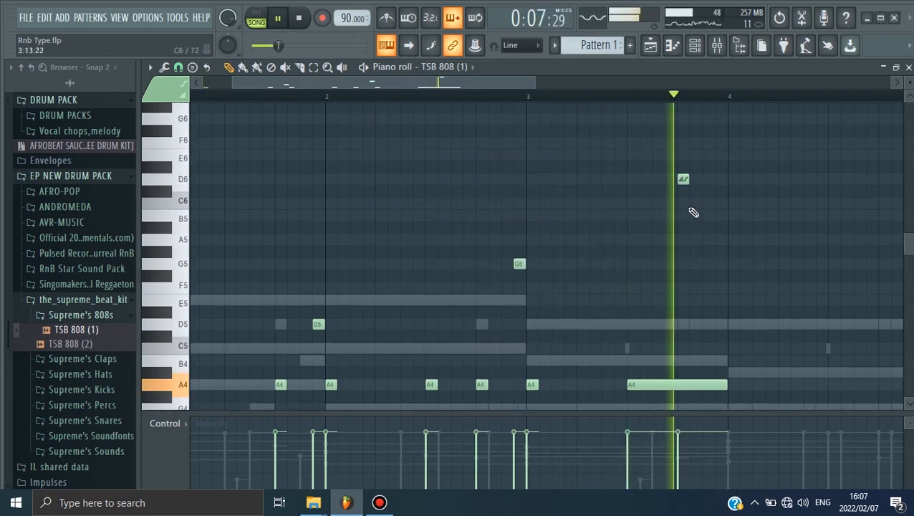
{"action": "key", "text": "space"}
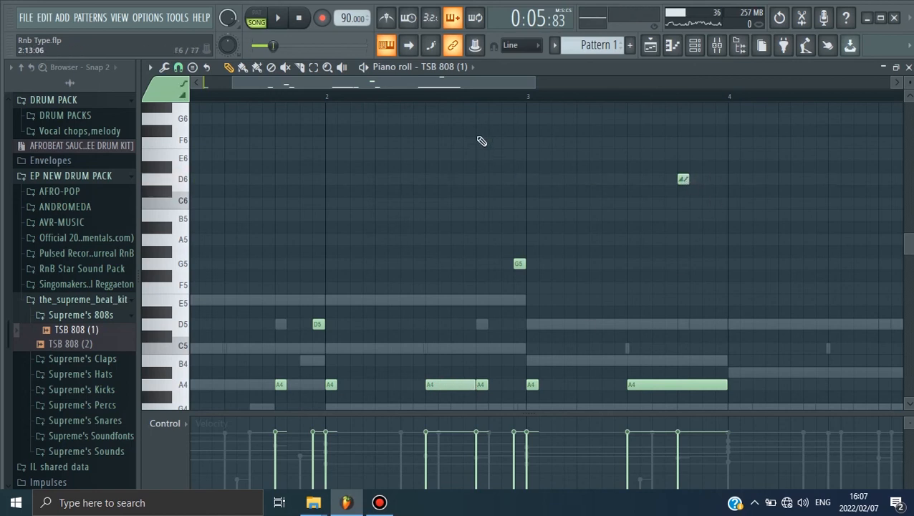
Lengthen the A4 note on step 9 of bar 2 to four steps, with a G6 slide note on step 11, and play it.
{"action": "left_click_drag", "start_coordinate": [456, 119], "coordinate": [443, 119]}
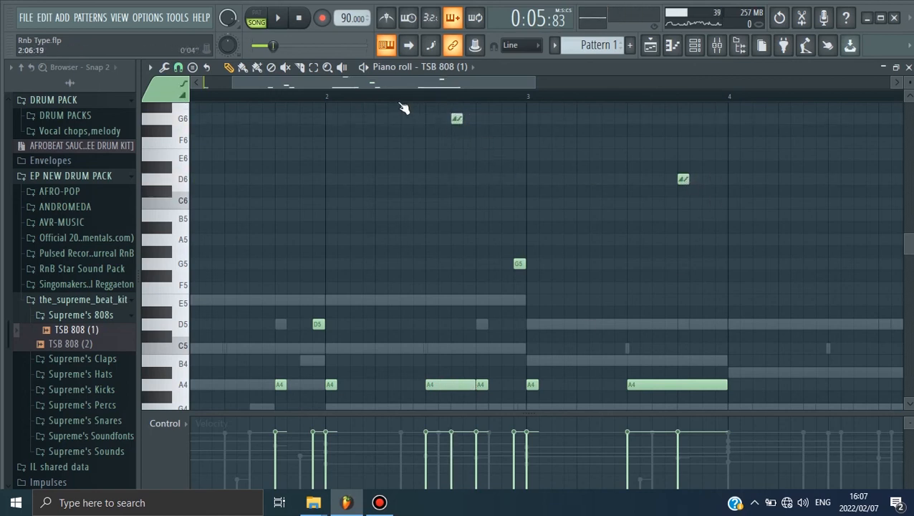
{"action": "key", "text": "space"}
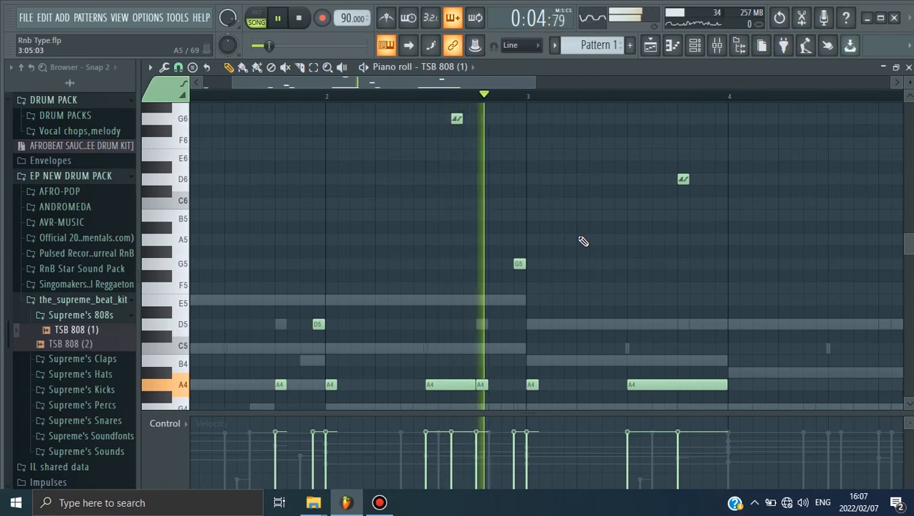
{"action": "left_click", "coordinate": [326, 104]}
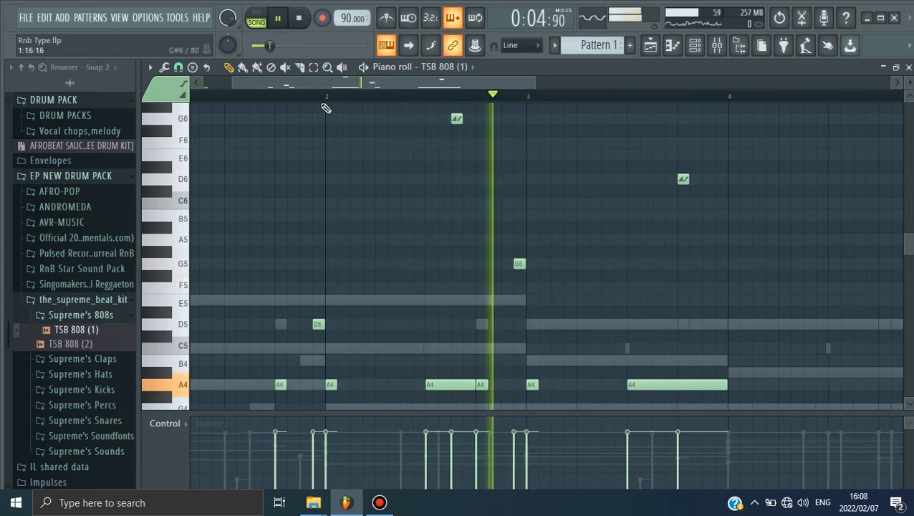
{"action": "key", "text": "space"}
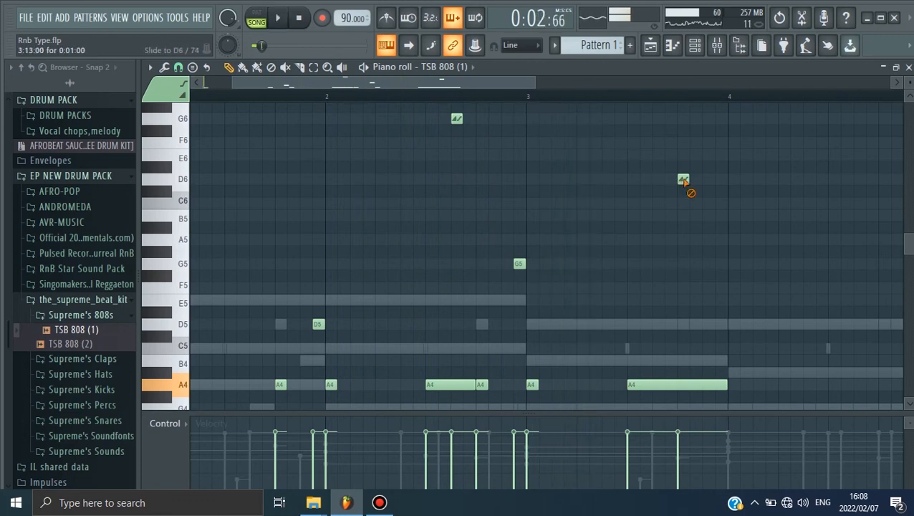
Delete the D6 slide note and the long A4 note from bar 3, and save the project.
{"action": "right_click", "coordinate": [657, 388]}
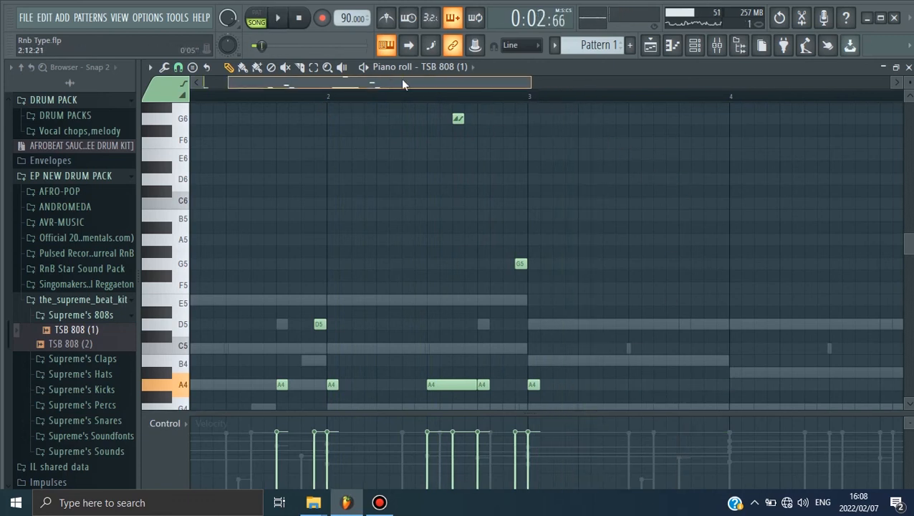
{"action": "left_click_drag", "start_coordinate": [369, 83], "coordinate": [102, 47]}
{"action": "left_click", "coordinate": [41, 24]}
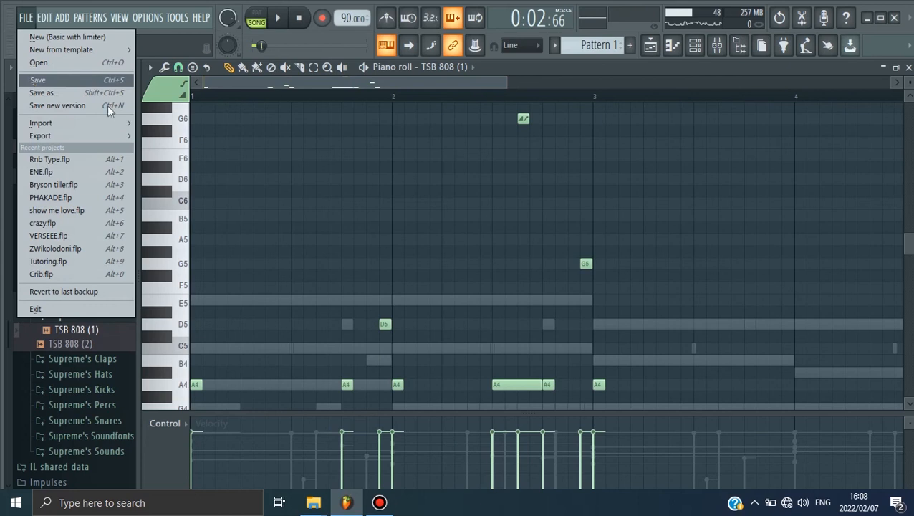
{"action": "left_click", "coordinate": [43, 79]}
{"action": "left_click_drag", "start_coordinate": [504, 83], "coordinate": [561, 82]}
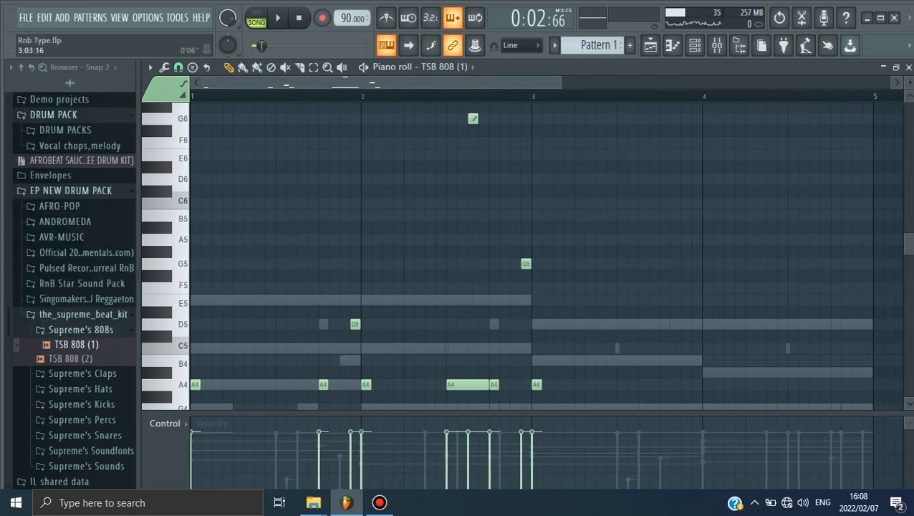
{"action": "scroll", "coordinate": [472, 118], "scroll_direction": "down", "scroll_amount": 1}
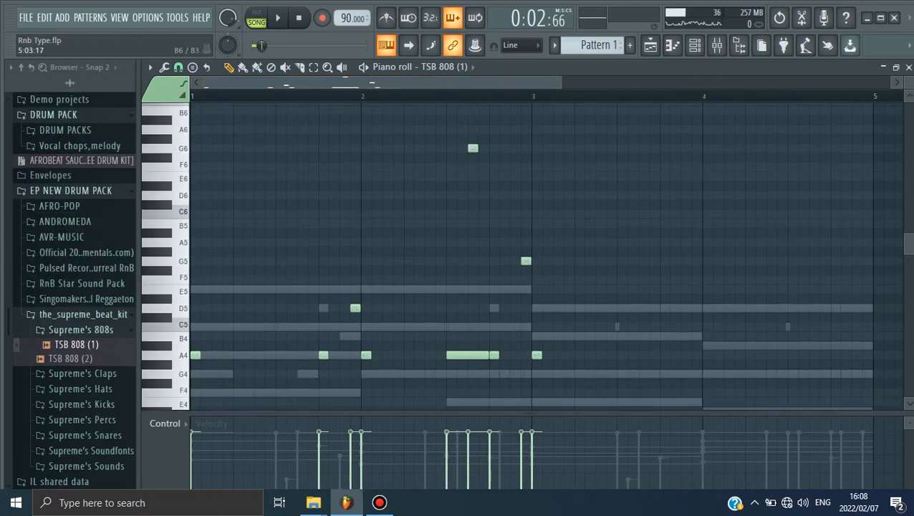
{"action": "scroll", "coordinate": [473, 148], "scroll_direction": "up", "scroll_amount": 1}
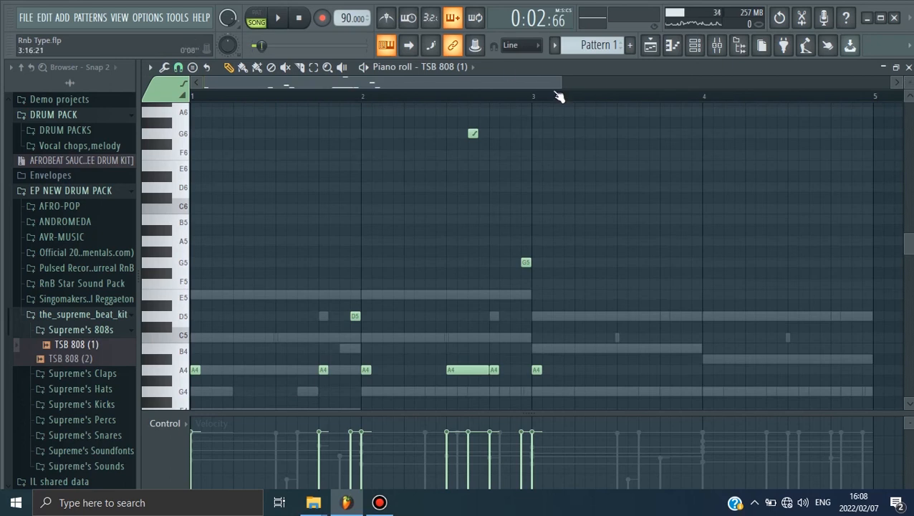
{"action": "left_click_drag", "start_coordinate": [559, 85], "coordinate": [472, 88]}
{"action": "scroll", "coordinate": [560, 230], "scroll_direction": "up", "scroll_amount": 3}
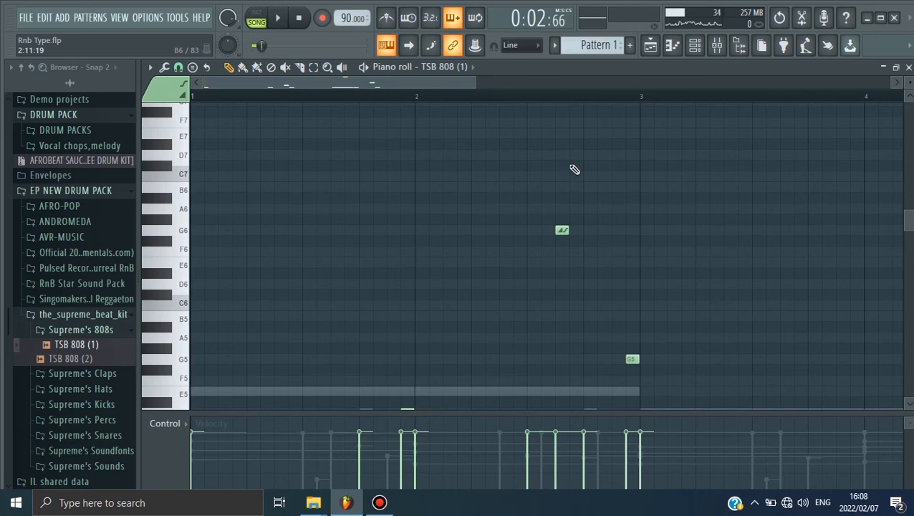
{"action": "scroll", "coordinate": [566, 183], "scroll_direction": "down", "scroll_amount": 4}
{"action": "left_click_drag", "start_coordinate": [475, 84], "coordinate": [446, 93]}
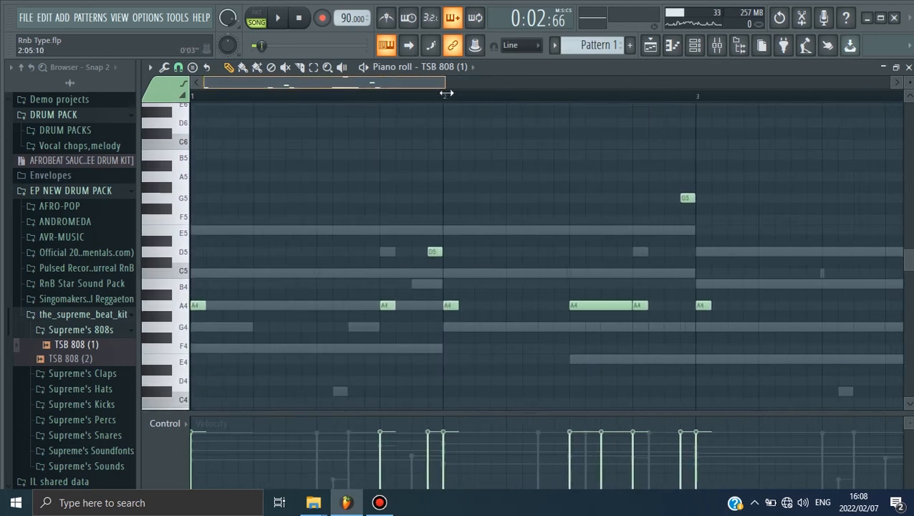
{"action": "scroll", "coordinate": [600, 233], "scroll_direction": "up", "scroll_amount": 1}
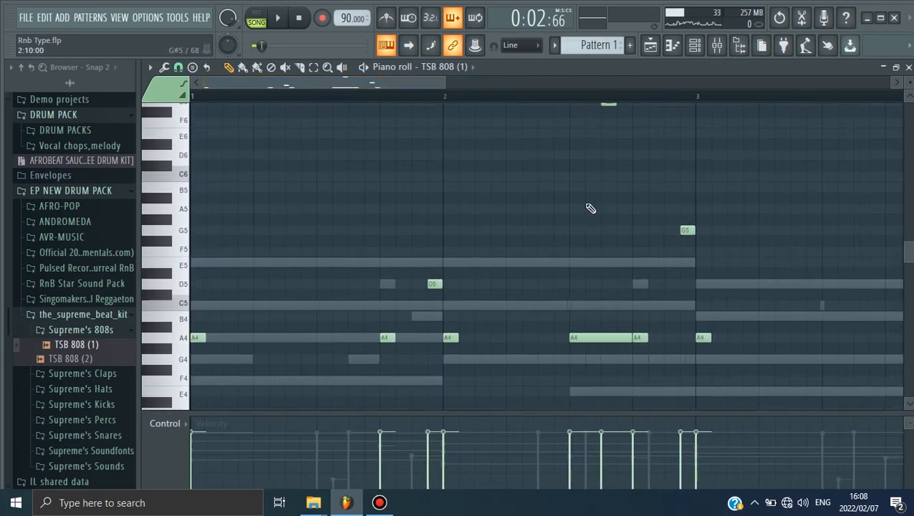
{"action": "left_click", "coordinate": [704, 45]}
{"action": "left_click", "coordinate": [367, 89]}
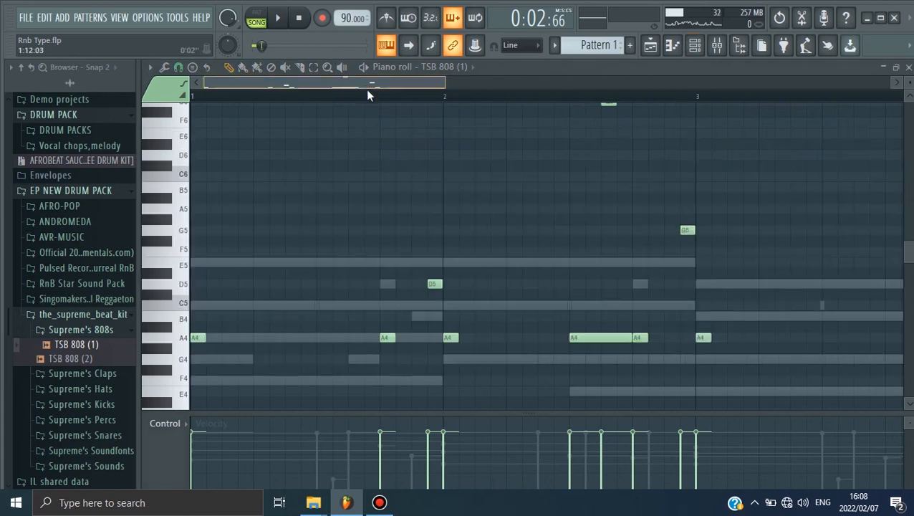
{"action": "scroll", "coordinate": [455, 189], "scroll_direction": "up", "scroll_amount": 1}
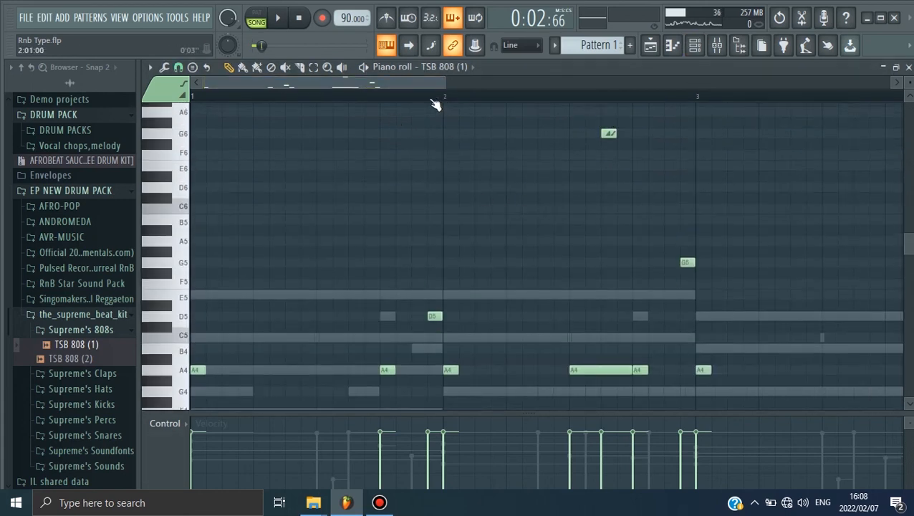
Save the project with the current 808 bassline.
{"action": "left_click", "coordinate": [28, 18]}
{"action": "left_click", "coordinate": [35, 80]}
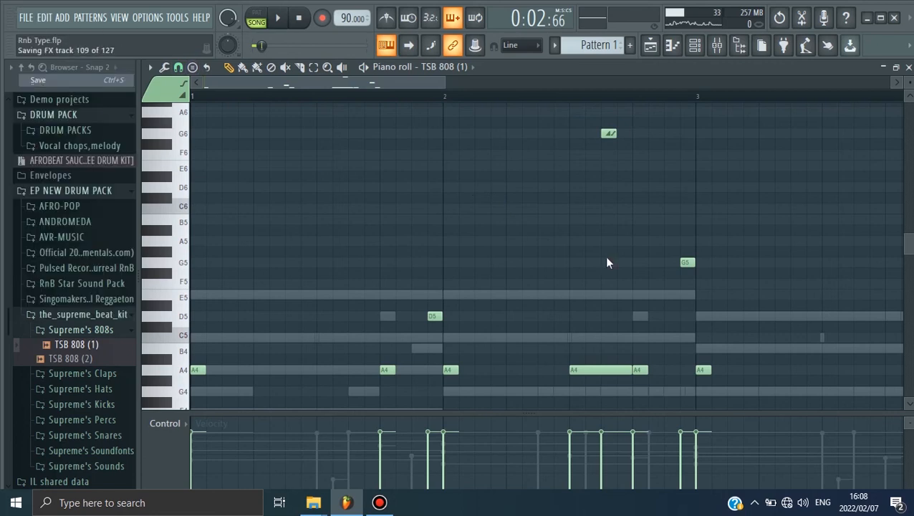
{"action": "scroll", "coordinate": [557, 252], "scroll_direction": "down", "scroll_amount": 1}
Switch to the playlist and listen to the Pattern 1 arrangement with the new 808 bassline.
{"action": "left_click", "coordinate": [700, 54]}
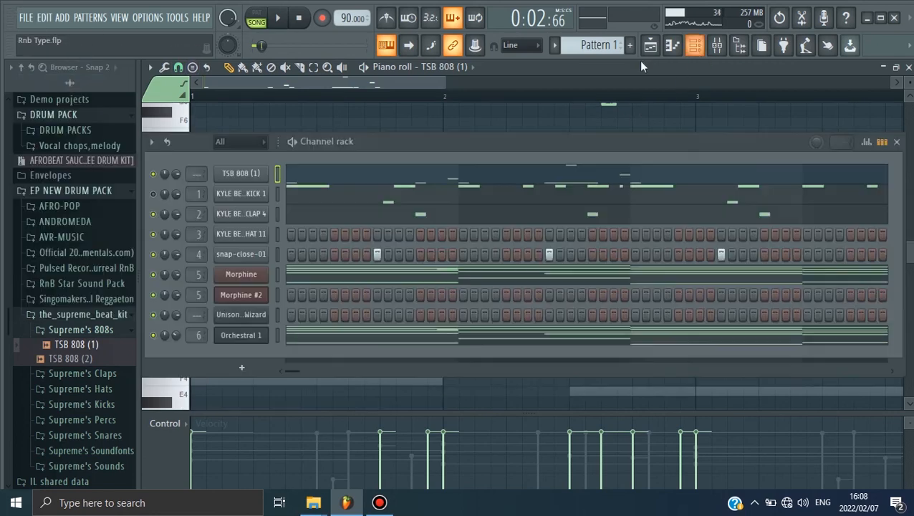
{"action": "left_click", "coordinate": [649, 57]}
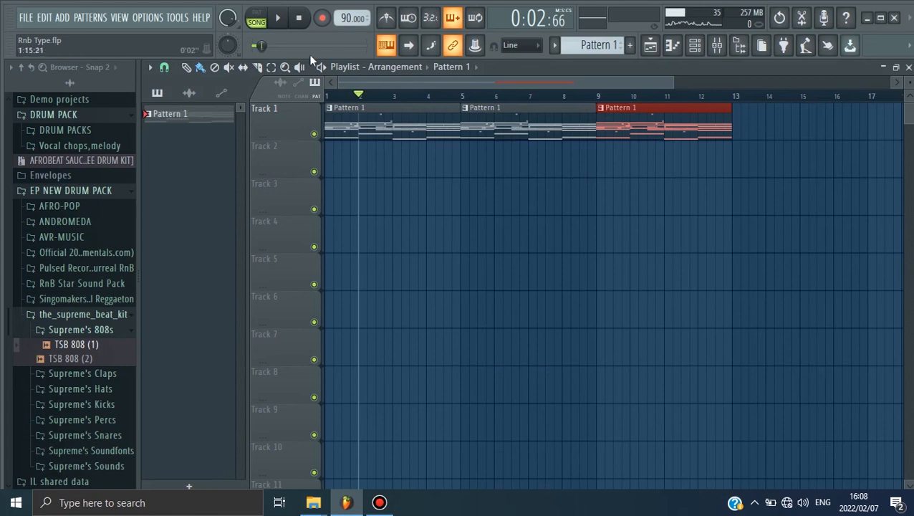
{"action": "key", "text": "space"}
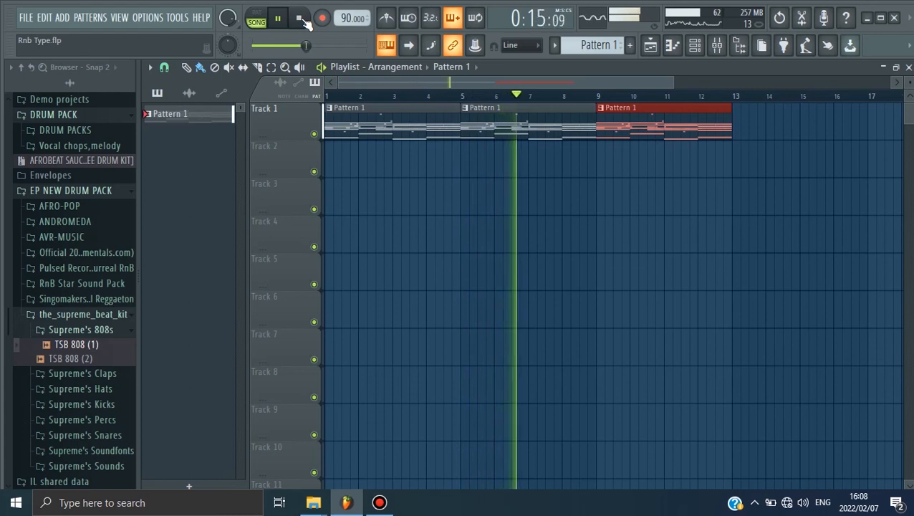
{"action": "left_click", "coordinate": [301, 20]}
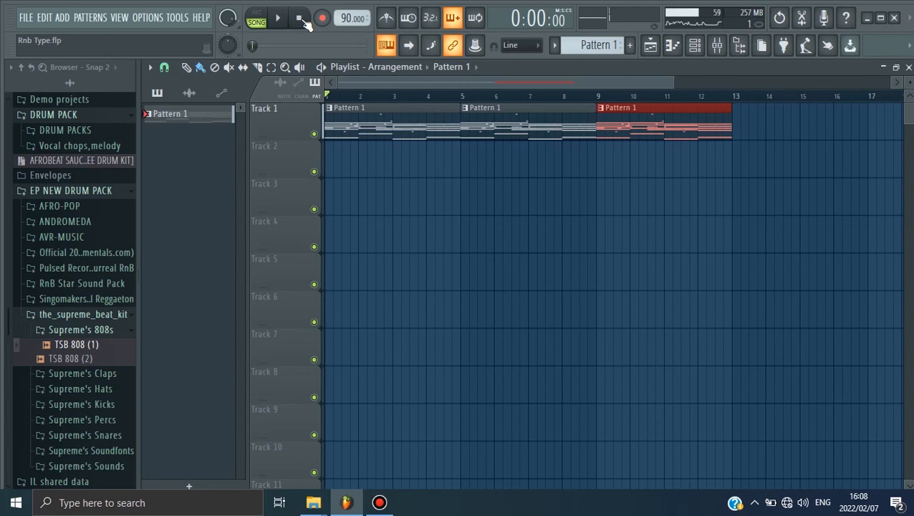